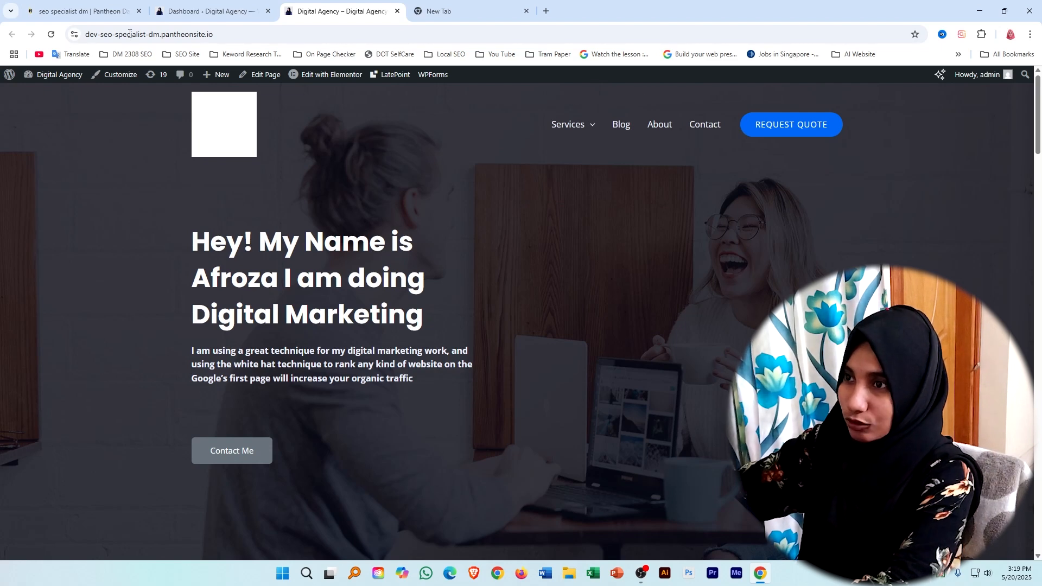
# Open the Home page from the site's page list in the WordPress editor and save it.
pyautogui.click(203, 3)
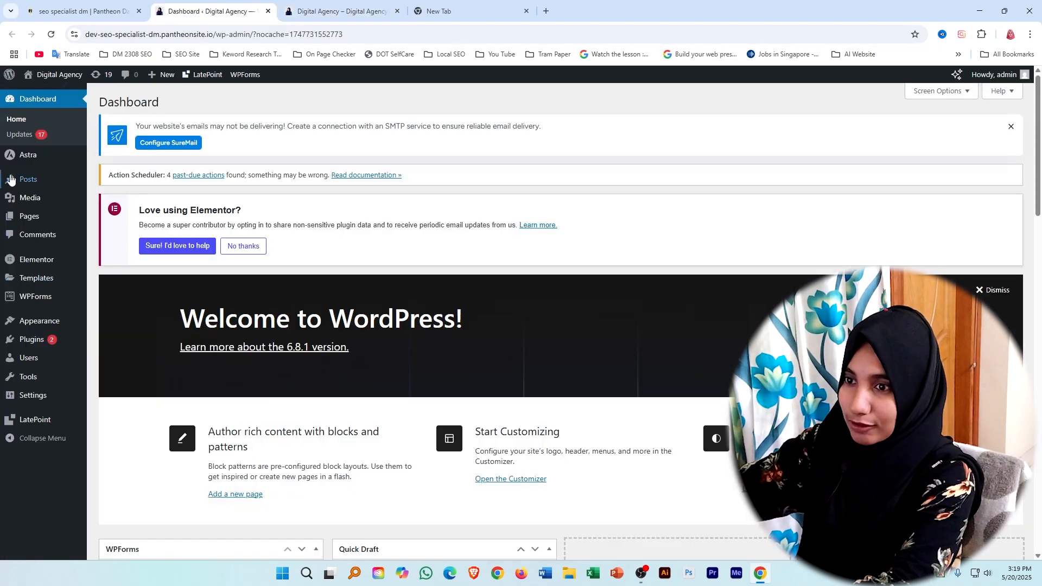
pyautogui.moveTo(32, 218)
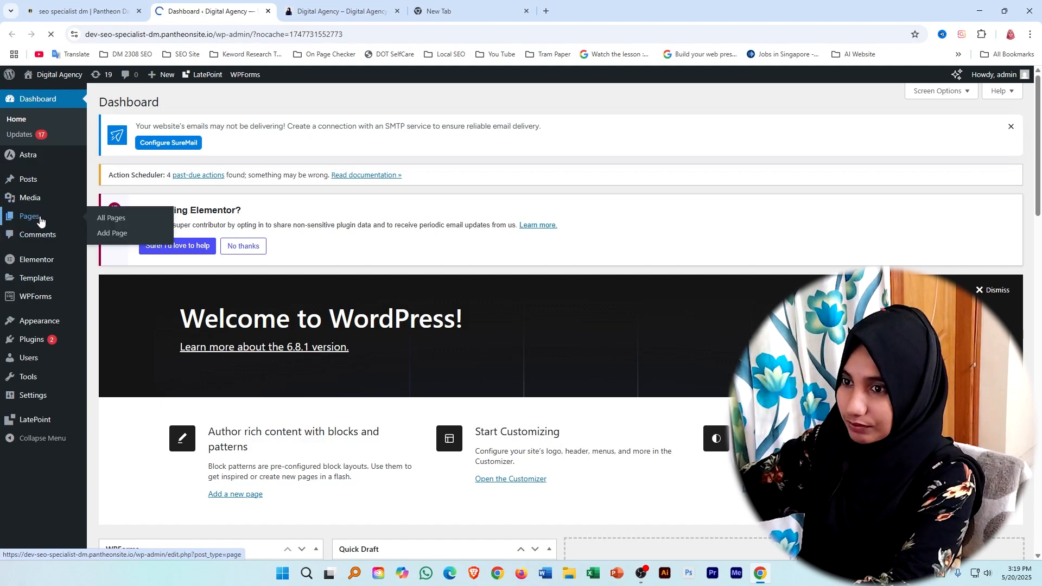
pyautogui.click(39, 220)
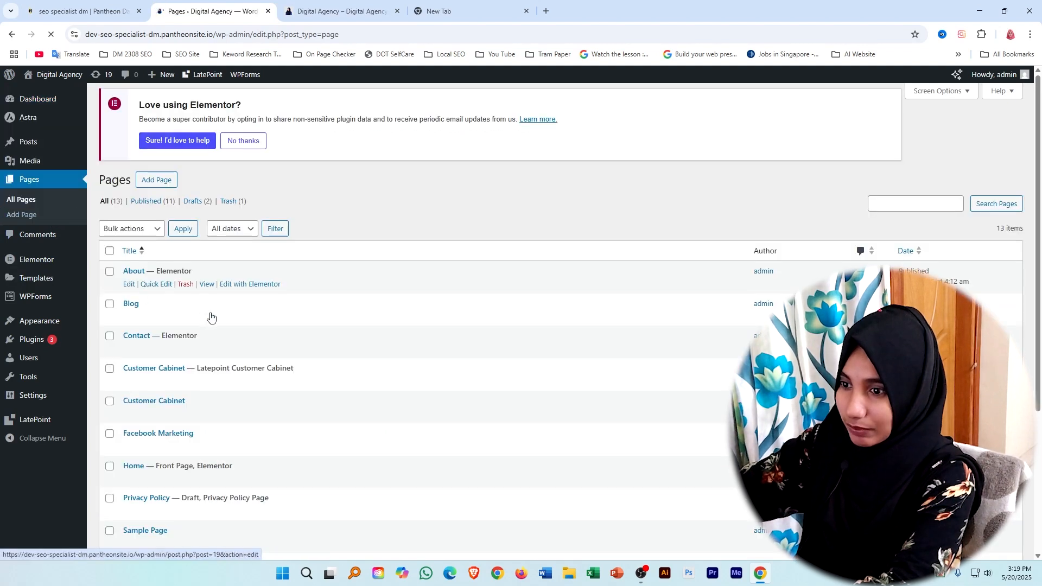
pyautogui.scroll(-4, 245, 358)
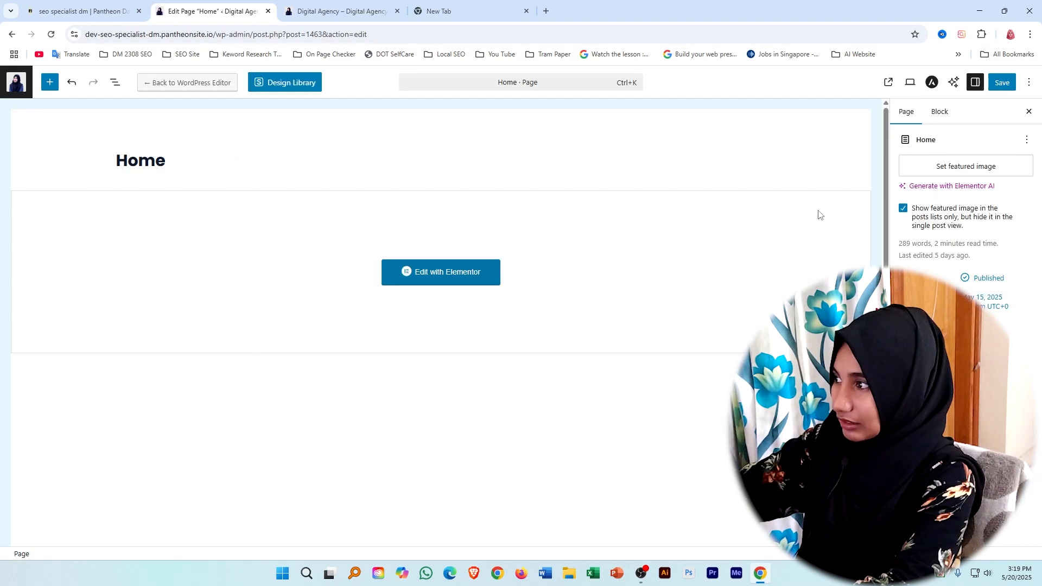
pyautogui.click(1002, 83)
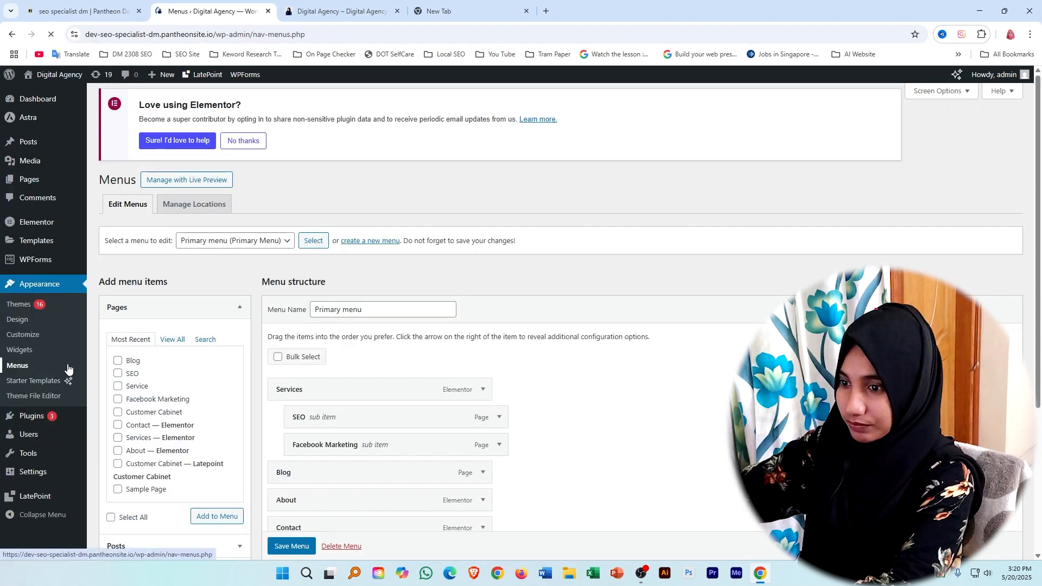
# Add the Home page to the Primary menu as the first item, above Services, and save the menu.
pyautogui.scroll(-4, 171, 179)
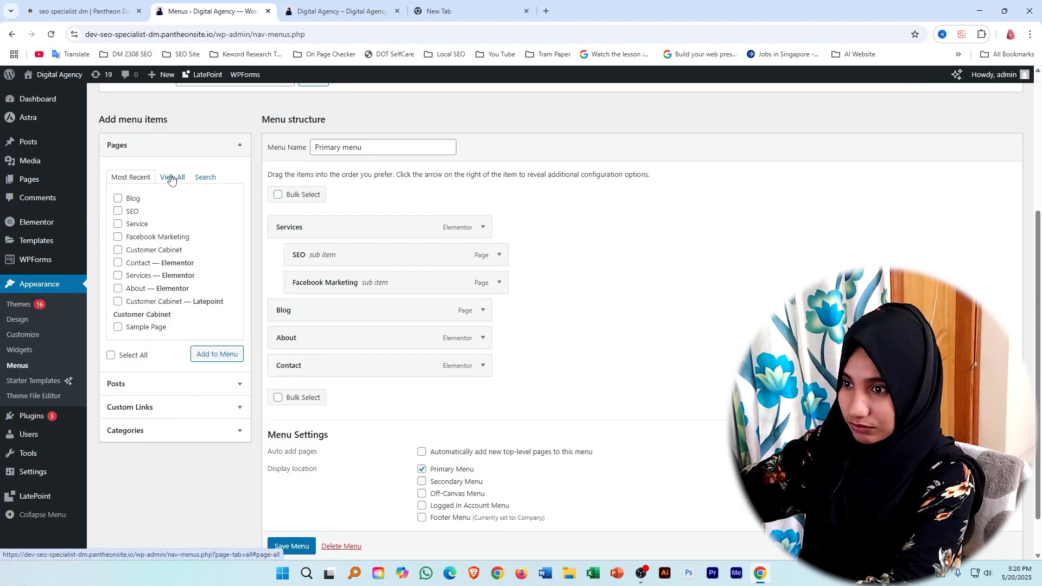
pyautogui.click(171, 178)
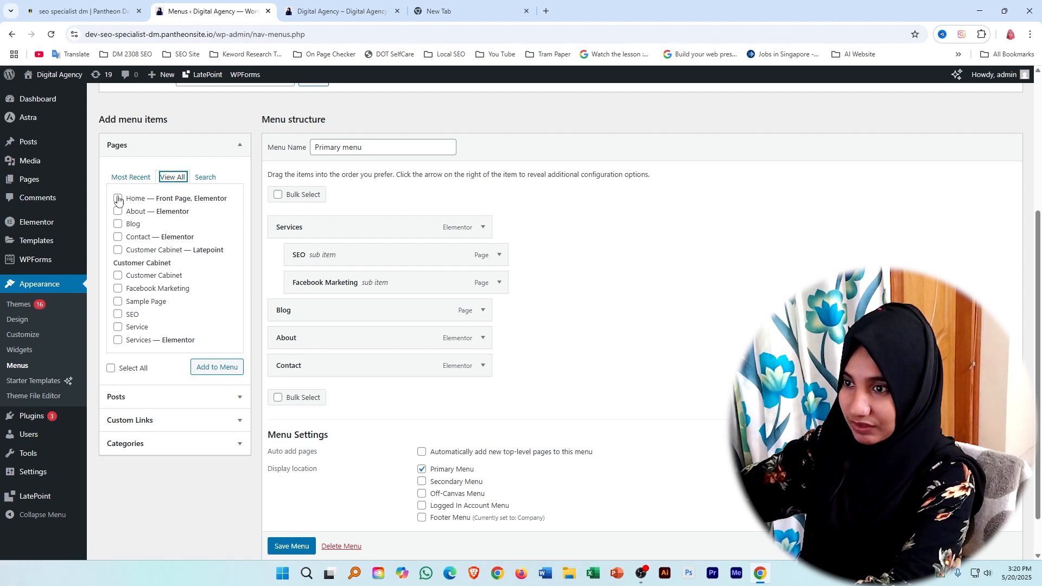
pyautogui.click(212, 369)
pyautogui.moveTo(1, 455)
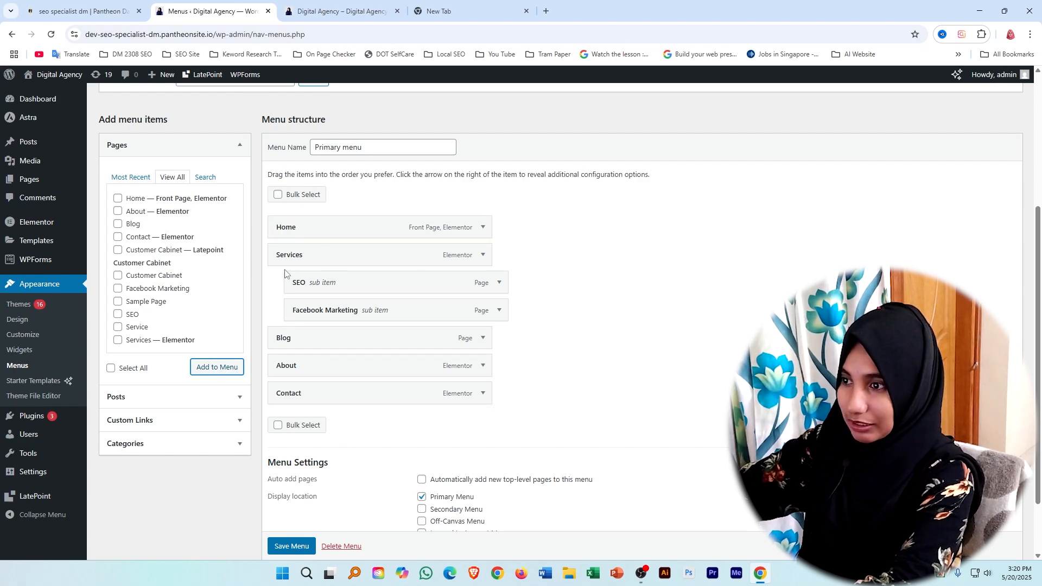
pyautogui.scroll(-1, 296, 552)
pyautogui.click(290, 546)
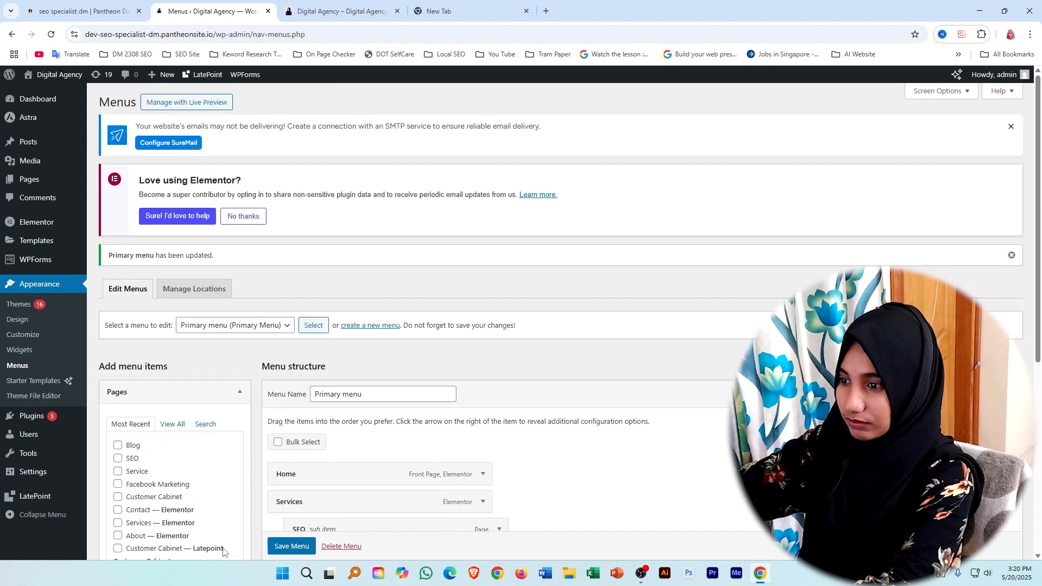
# Reload the live site and check the header navigation, including the Blog page and the Services submenu.
pyautogui.click(335, 11)
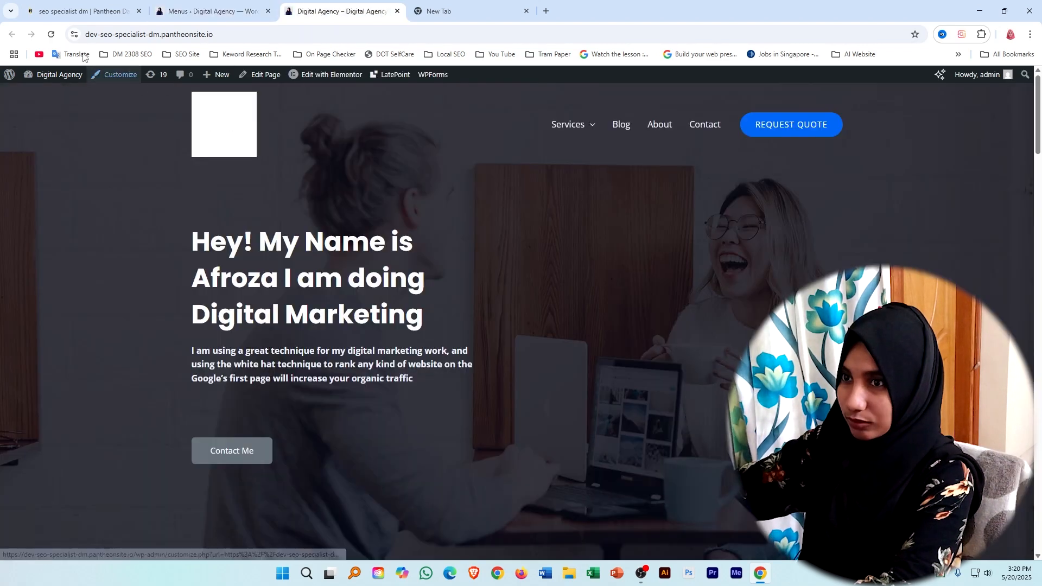
pyautogui.click(49, 34)
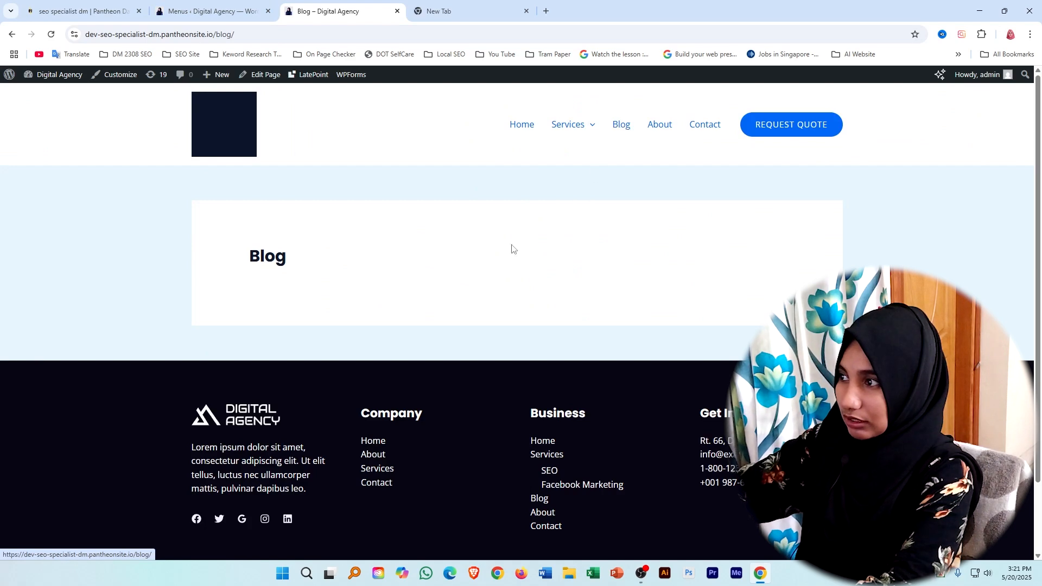
pyautogui.moveTo(559, 131)
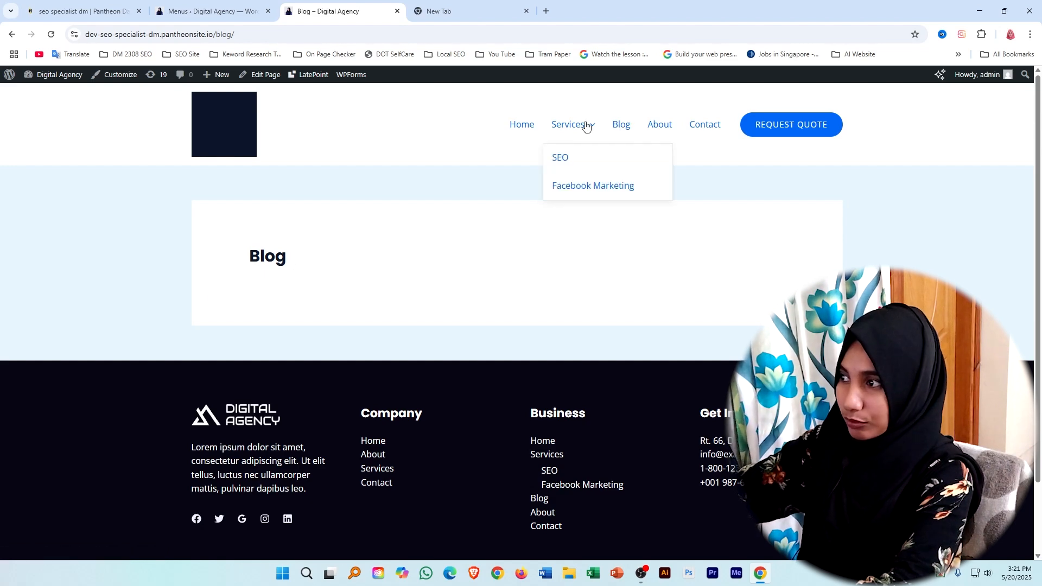
# Search the WordPress plugins available to add for "rank math seo".
pyautogui.click(215, 4)
pyautogui.moveTo(30, 375)
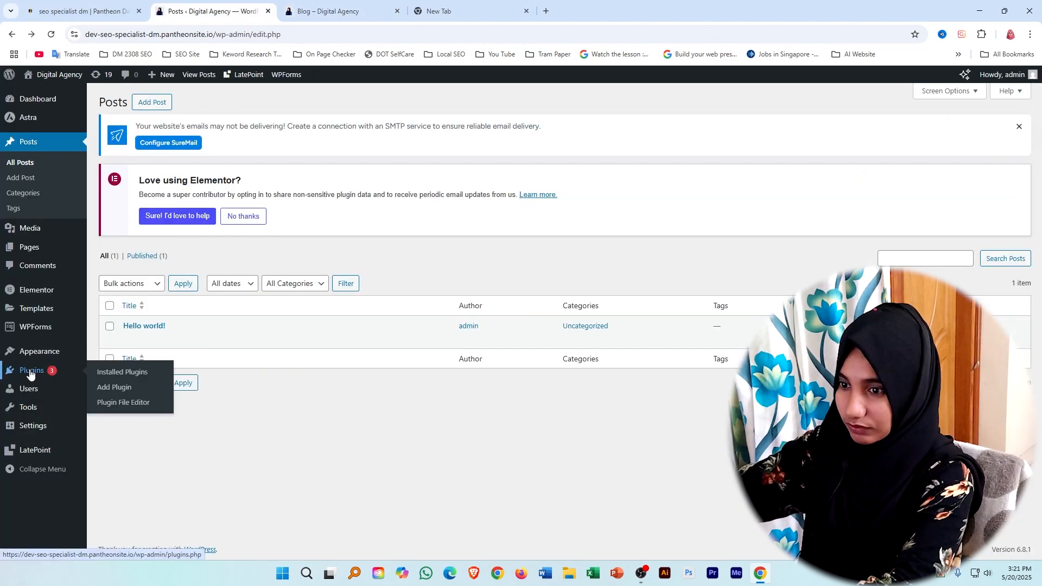
pyautogui.click(112, 389)
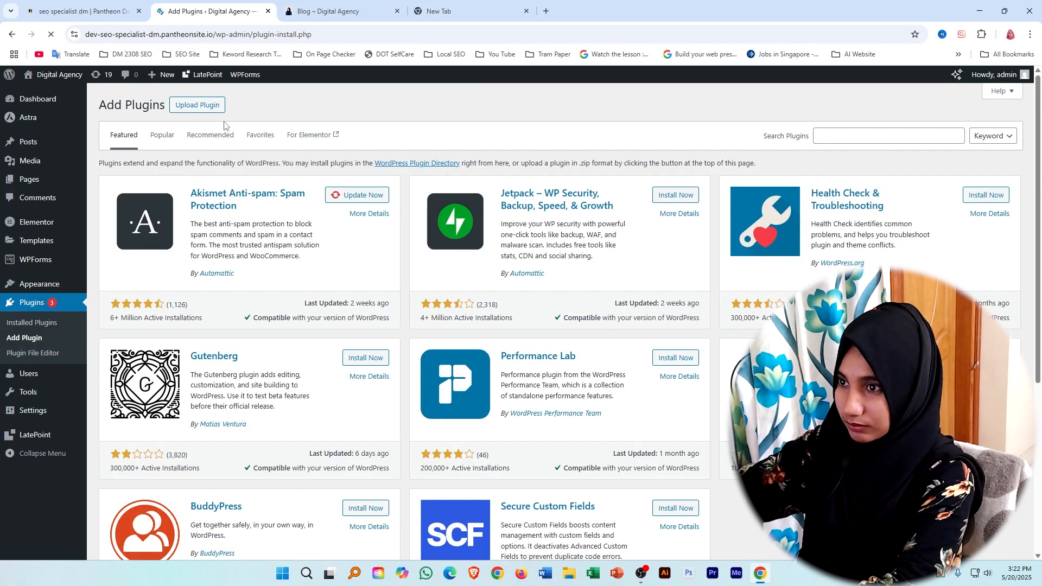
pyautogui.click(825, 171)
pyautogui.write('rank math seo')
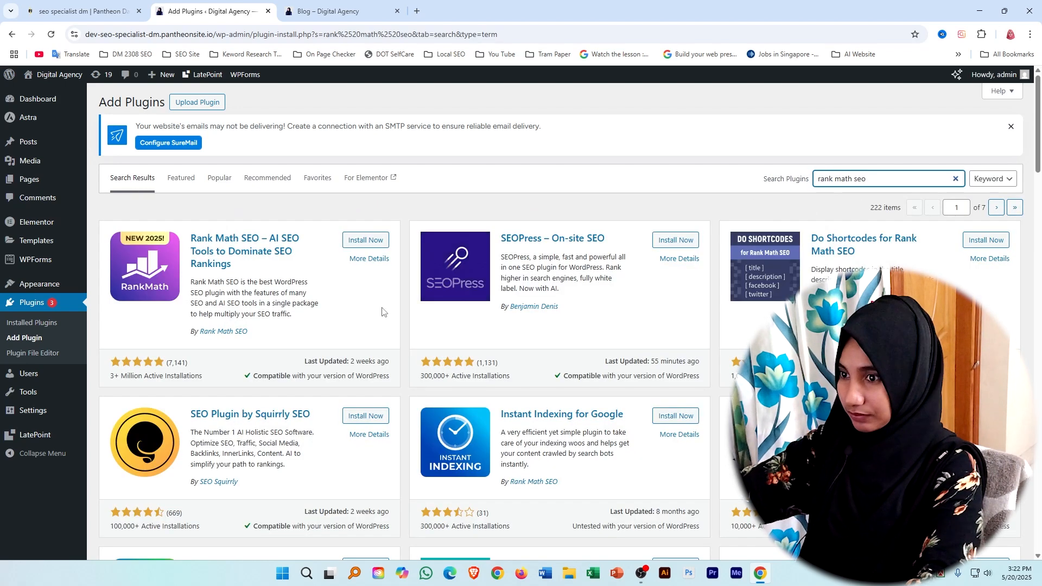
# Install and activate the Rank Math SEO plugin, skipping the free account connection.
pyautogui.click(359, 240)
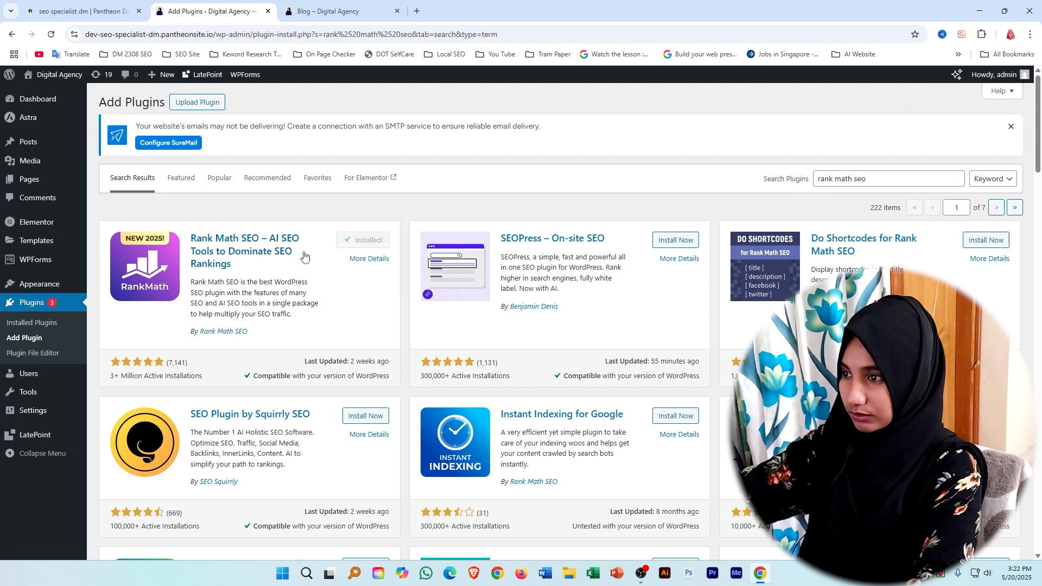
pyautogui.click(371, 241)
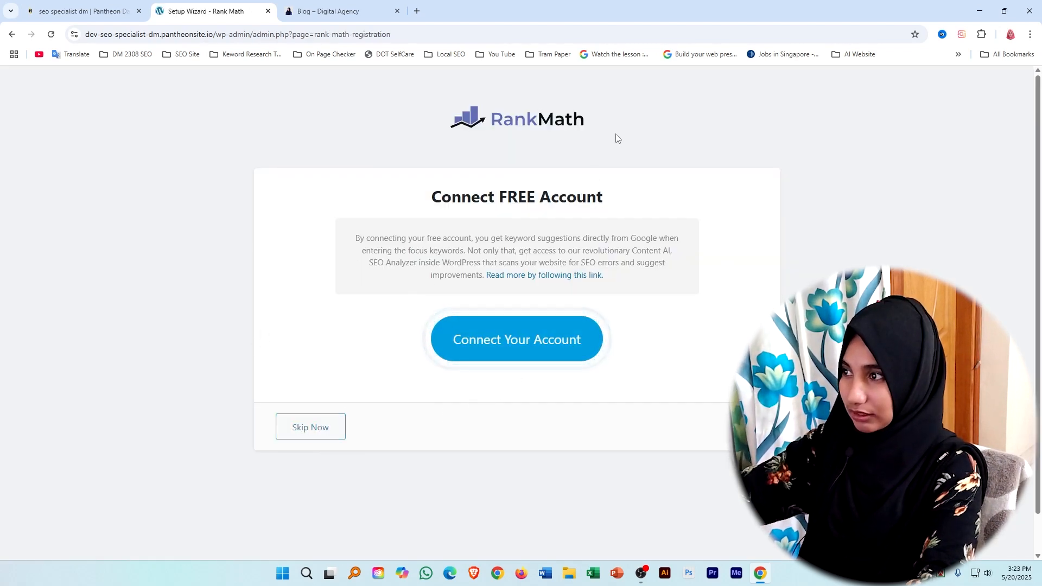
pyautogui.click(342, 426)
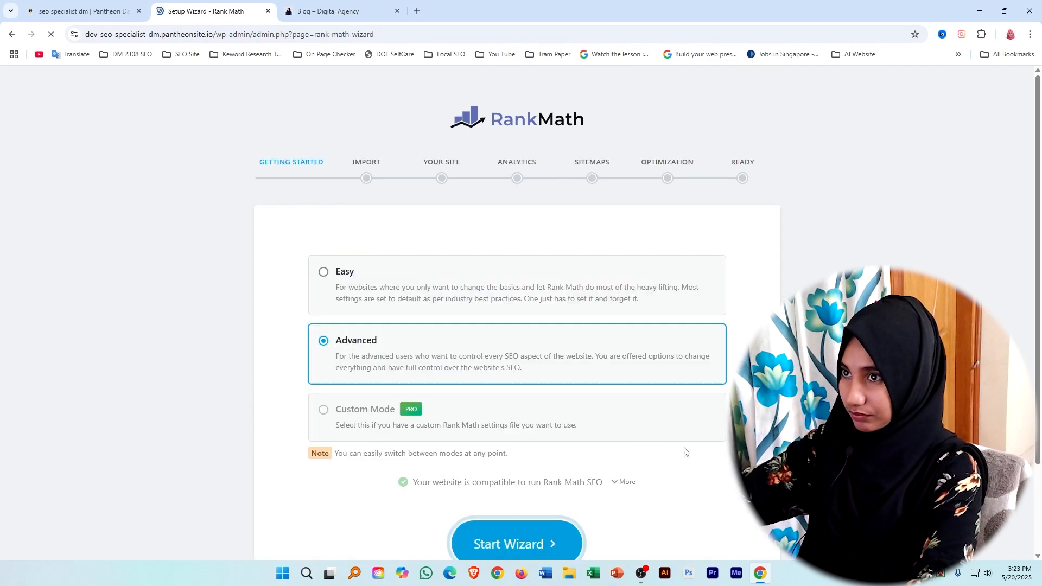
# Start the Rank Math setup wizard in Advanced mode and continue past the site details and the Google services connection.
pyautogui.scroll(-2, 507, 454)
pyautogui.click(492, 449)
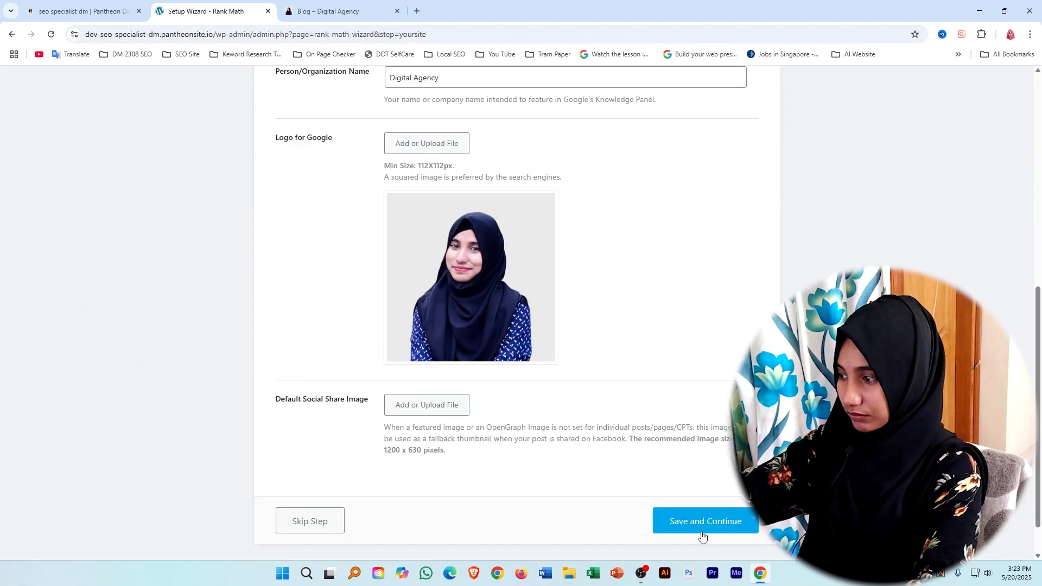
pyautogui.click(711, 523)
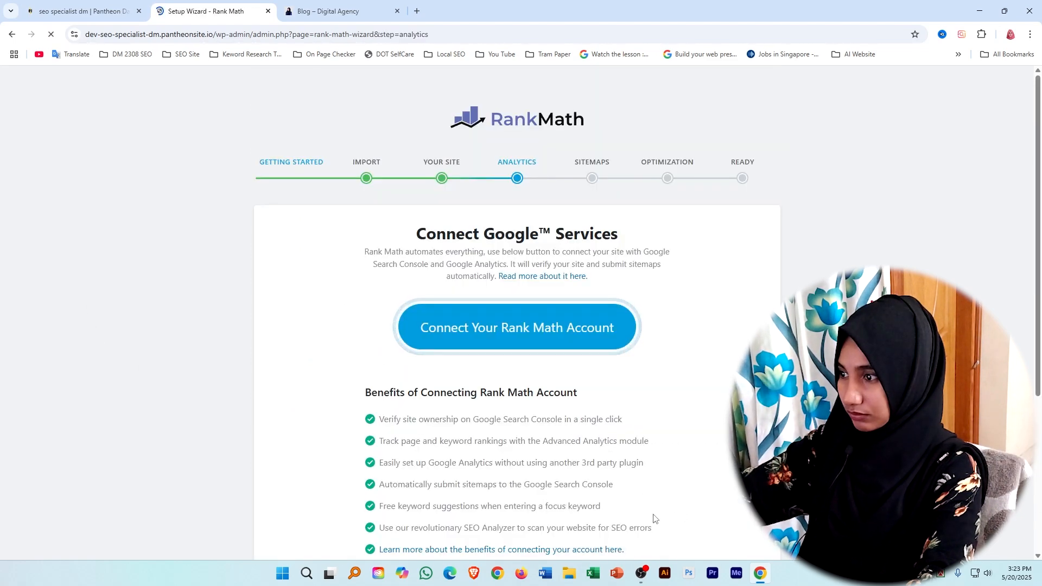
pyautogui.scroll(-4, 612, 340)
pyautogui.click(731, 476)
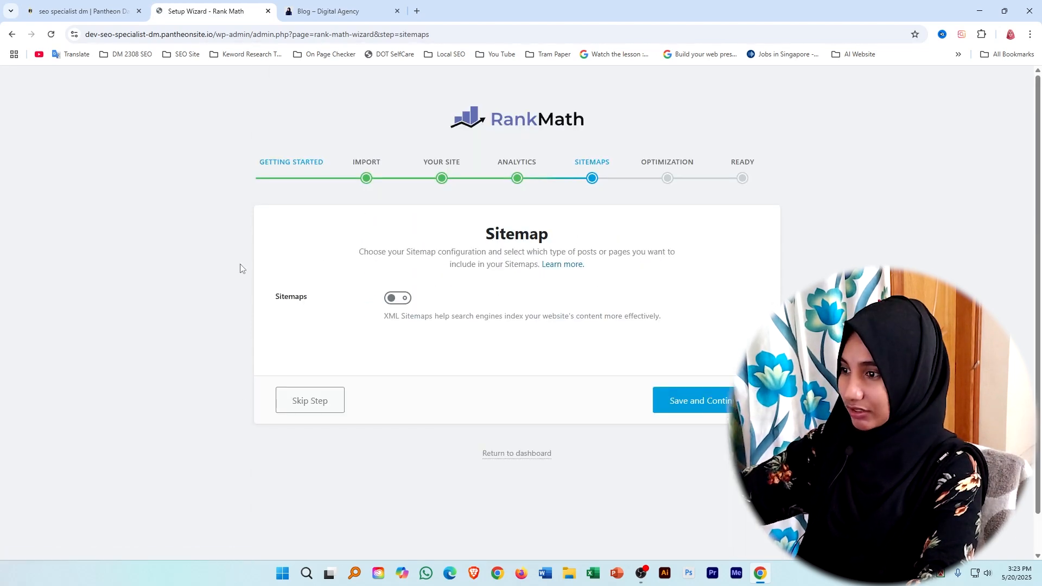
# Save the wizard's sitemap step with Sitemaps off, keep the SEO tweaks as offered and return to the dashboard.
pyautogui.click(697, 388)
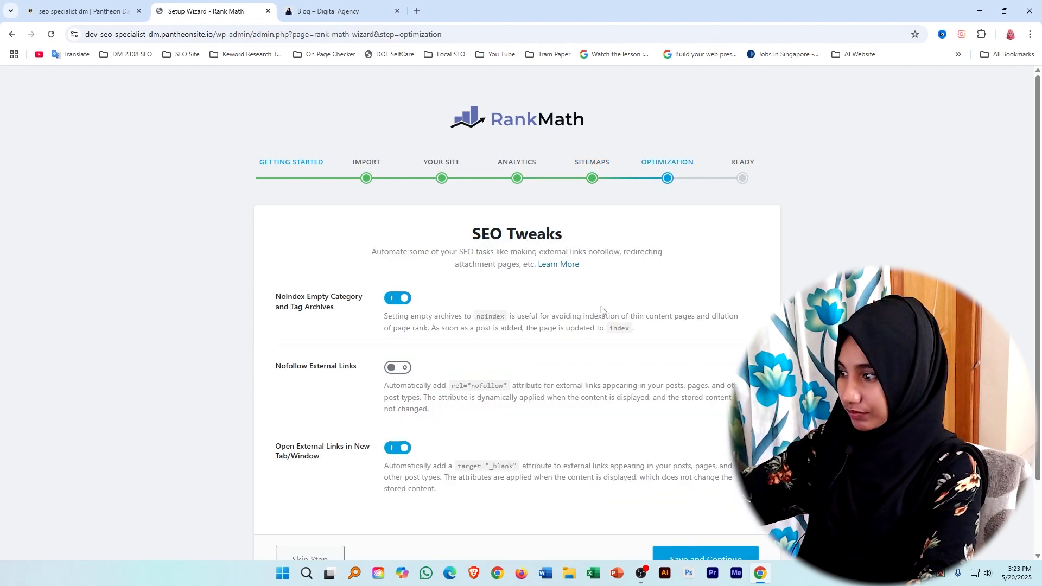
pyautogui.scroll(-2, 600, 309)
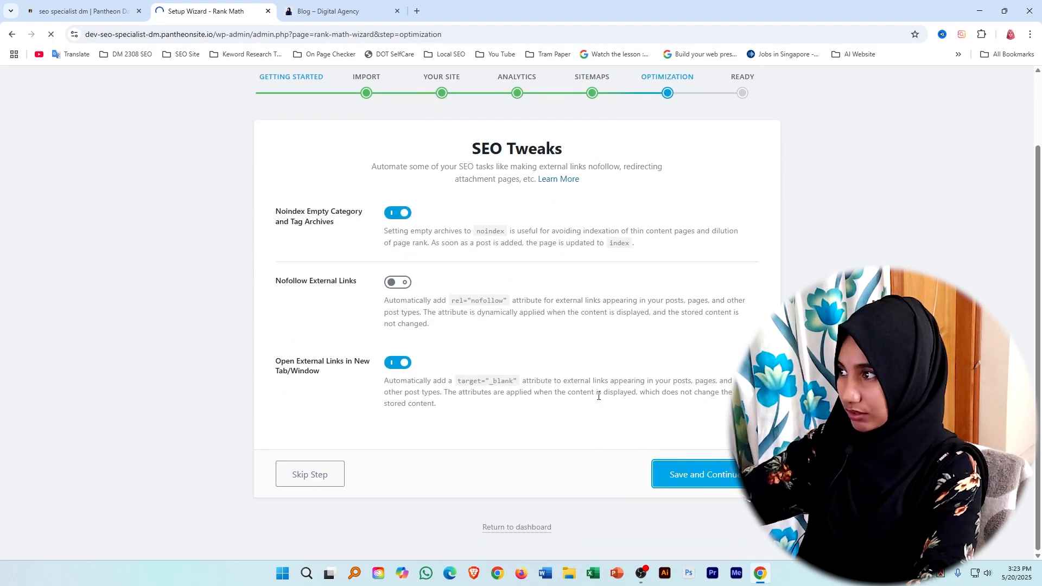
pyautogui.click(466, 510)
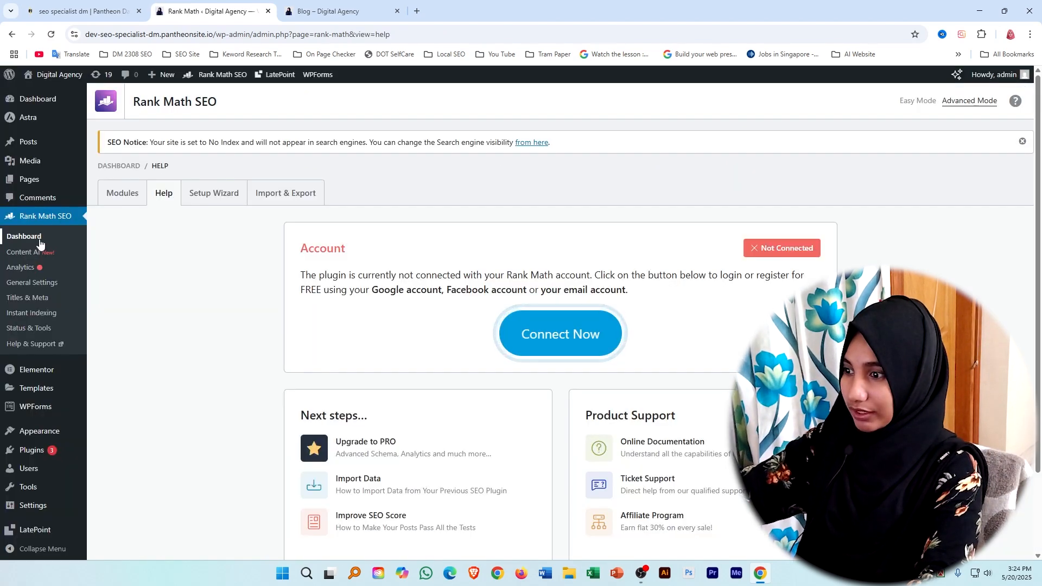
# Start a new blog post from the site's list of posts.
pyautogui.scroll(-2, 561, 321)
pyautogui.scroll(2, 145, 256)
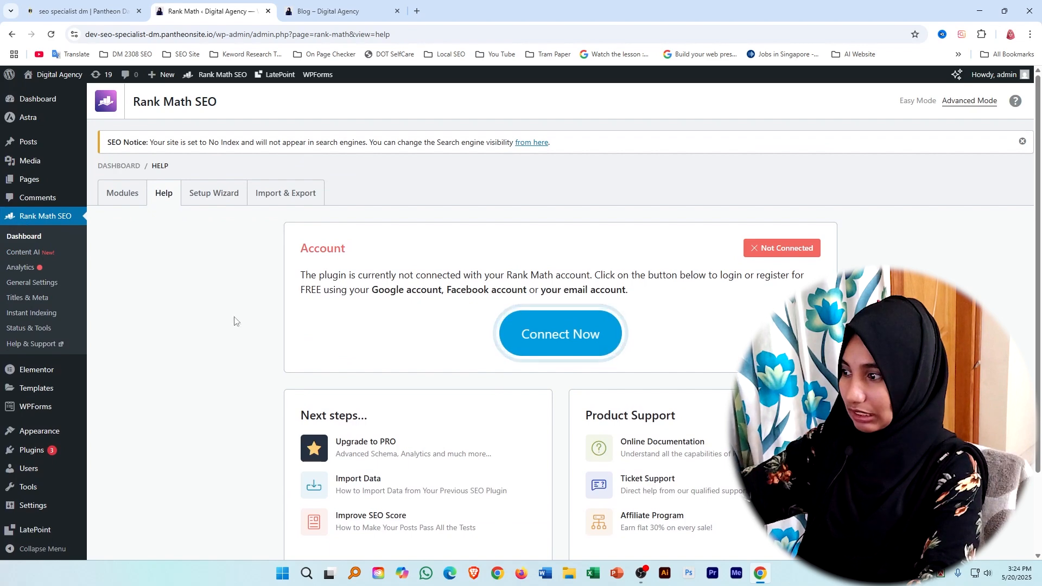
pyautogui.moveTo(30, 161)
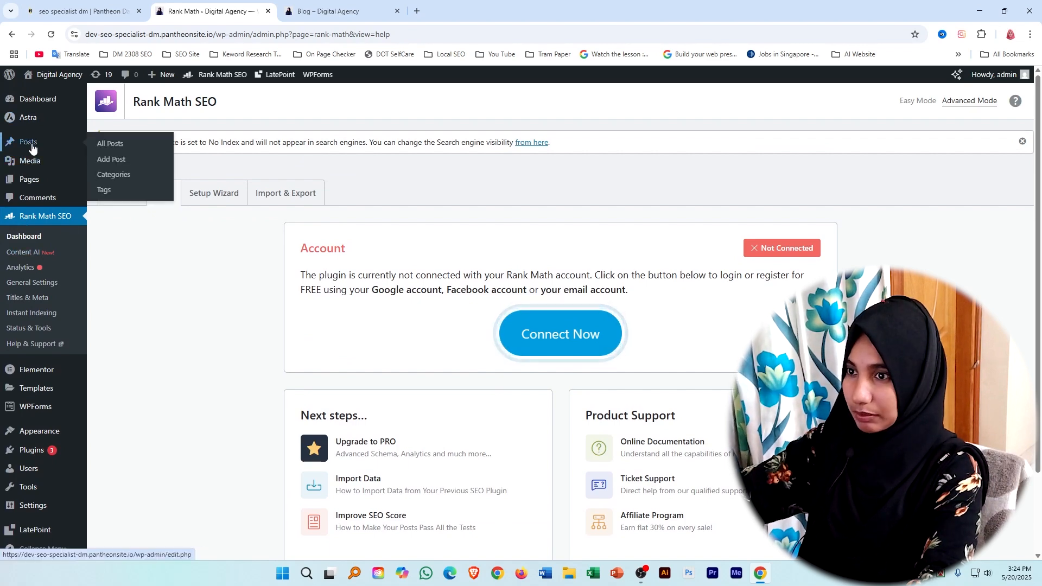
pyautogui.click(31, 144)
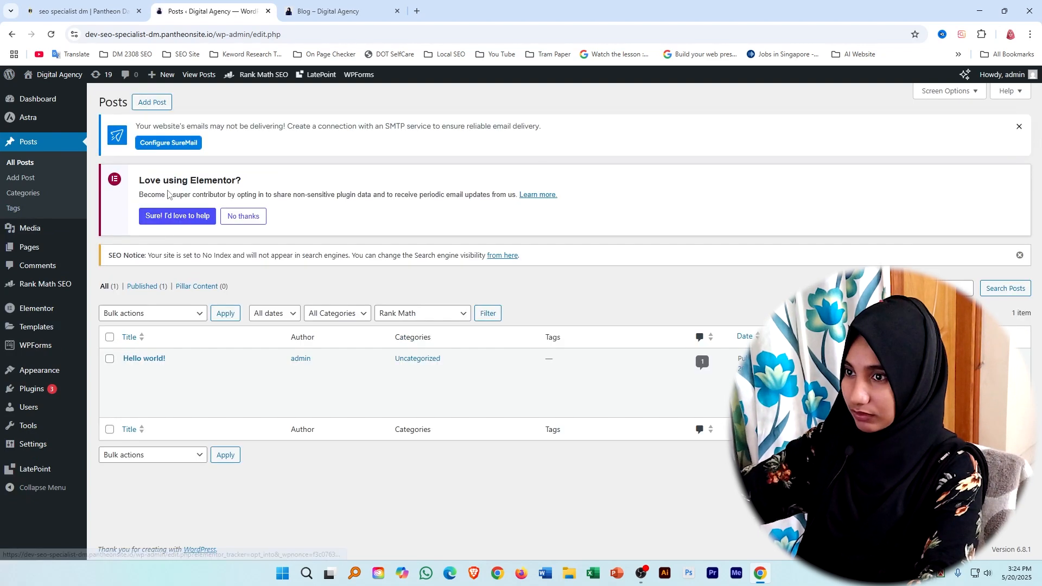
pyautogui.click(147, 111)
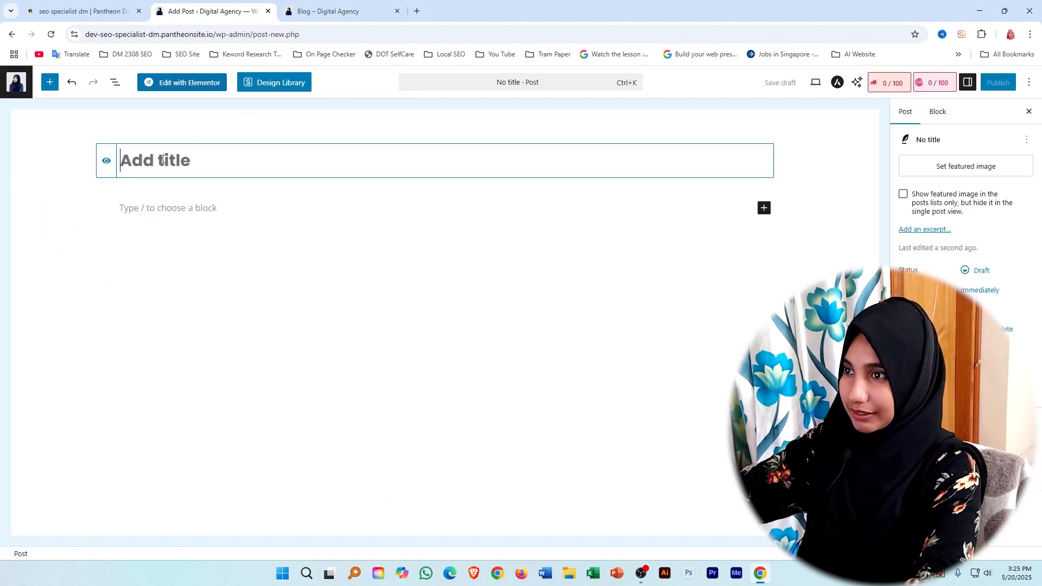
# Open the relationship email article from the blog of dev-maketingexpert.pantheonsite.io in a new browser tab.
pyautogui.click(417, 10)
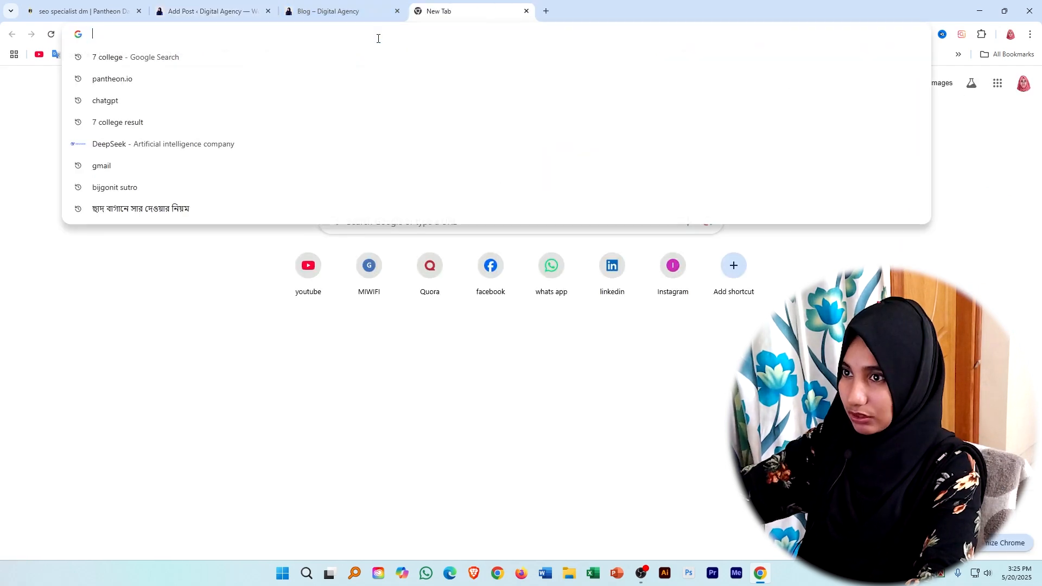
pyautogui.write('heonsite.io')
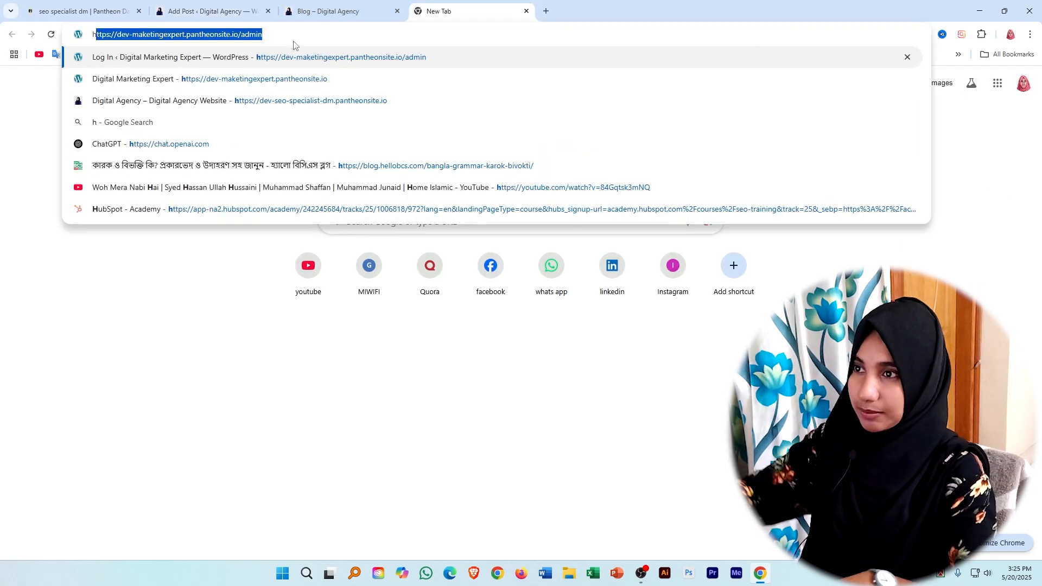
pyautogui.click(223, 88)
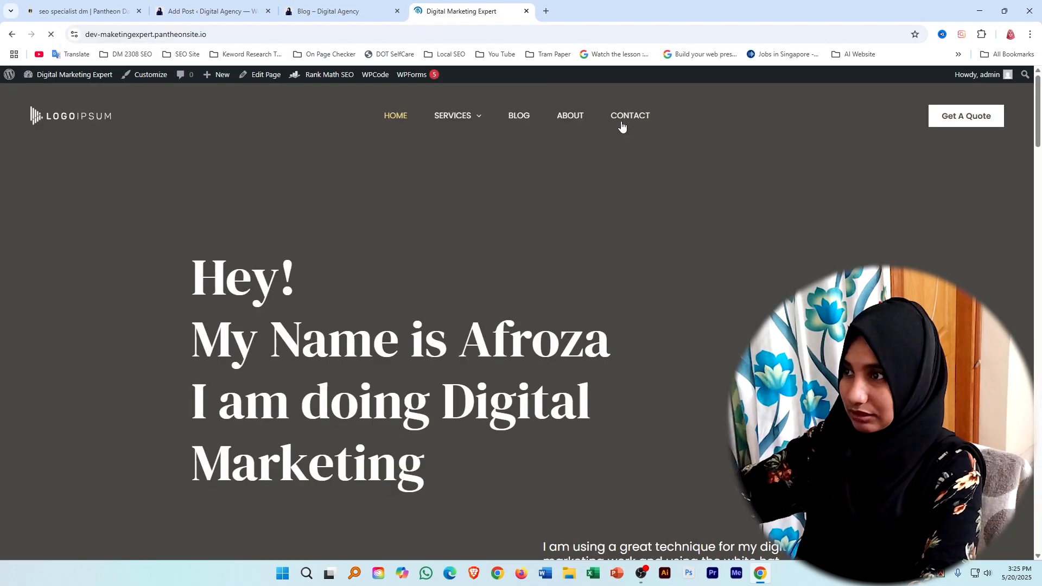
pyautogui.click(519, 116)
pyautogui.click(423, 251)
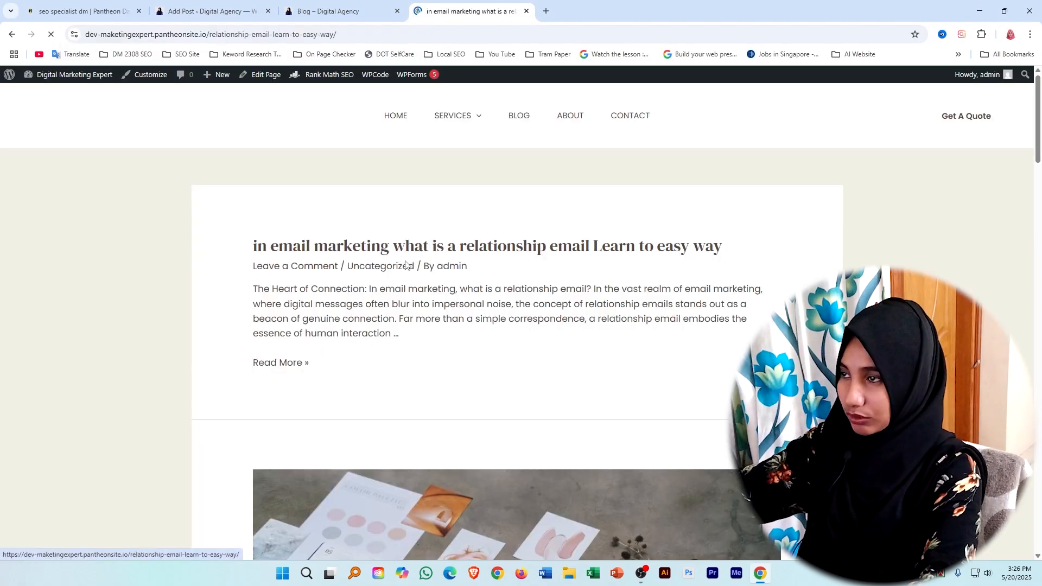
pyautogui.scroll(-1, 258, 289)
pyautogui.scroll(-1, 258, 288)
pyautogui.scroll(3, 261, 293)
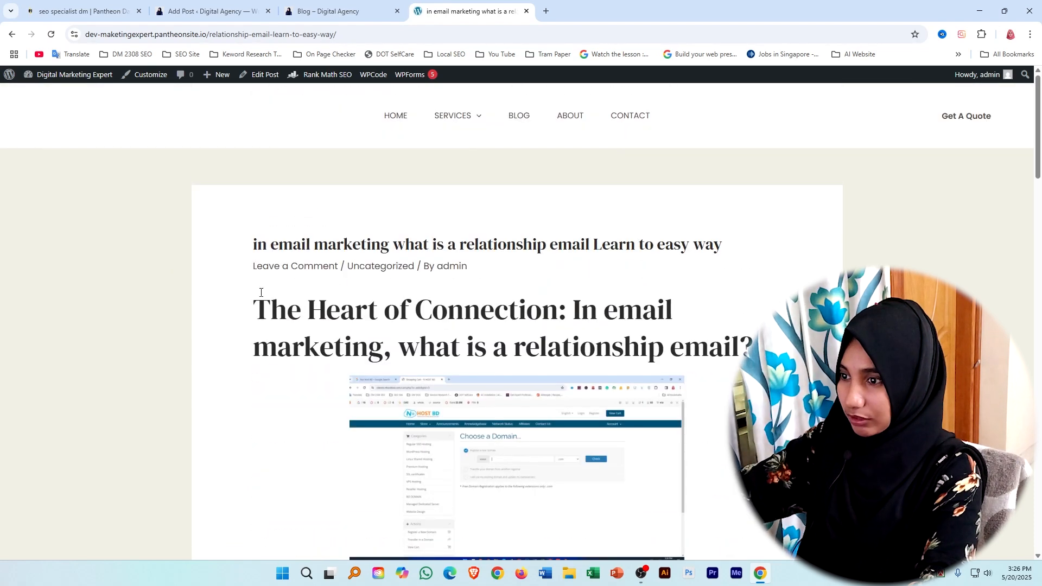
# Copy the heading "The Heart of Connection: In email marketing, what is a relationship email?" from the article into the new post's title.
pyautogui.moveTo(258, 310); pyautogui.dragTo(676, 341)
pyautogui.rightClick(677, 341)
pyautogui.click(691, 357)
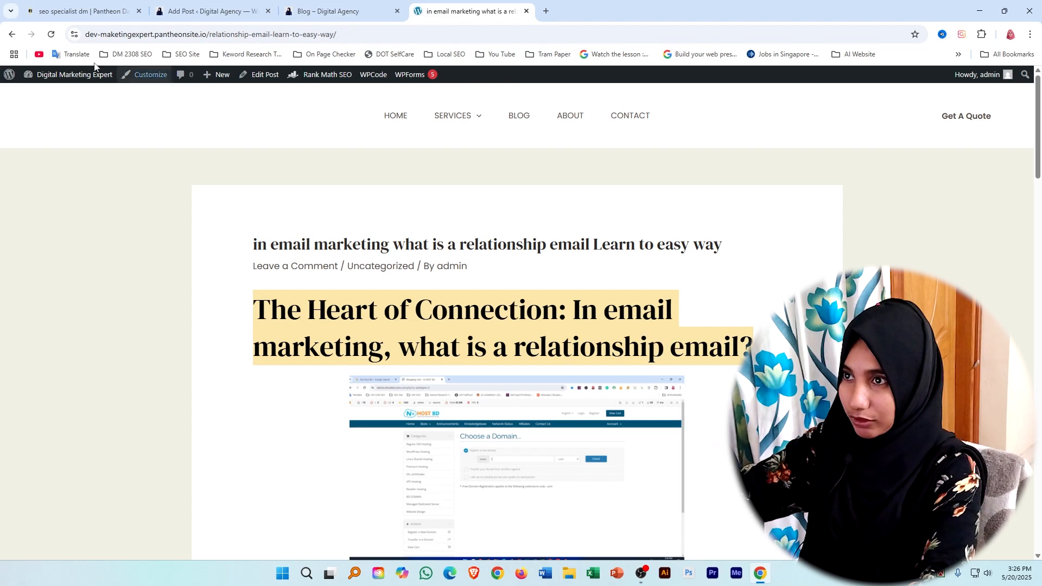
pyautogui.click(202, 6)
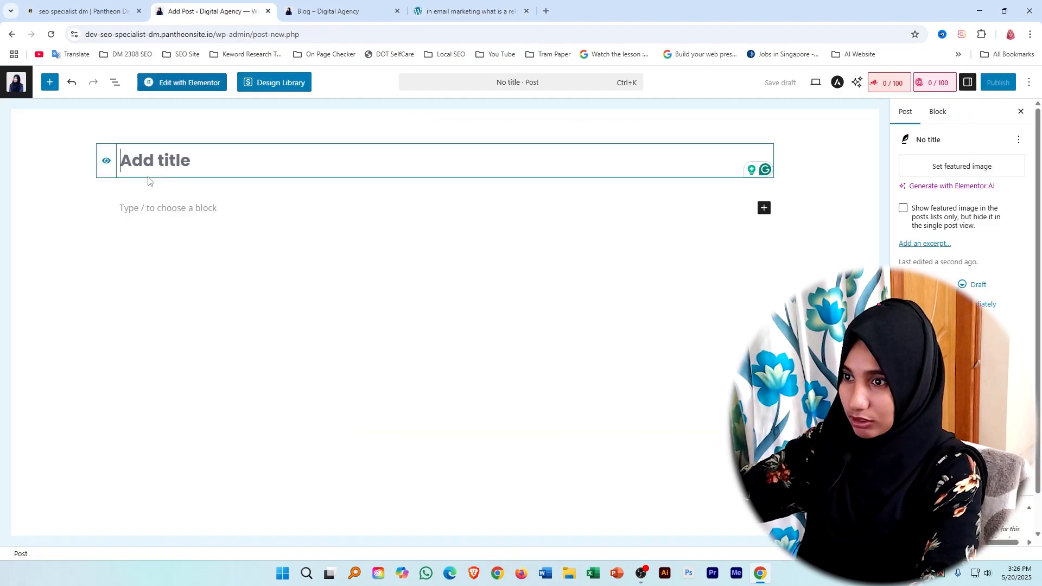
pyautogui.rightClick(154, 157)
pyautogui.click(178, 283)
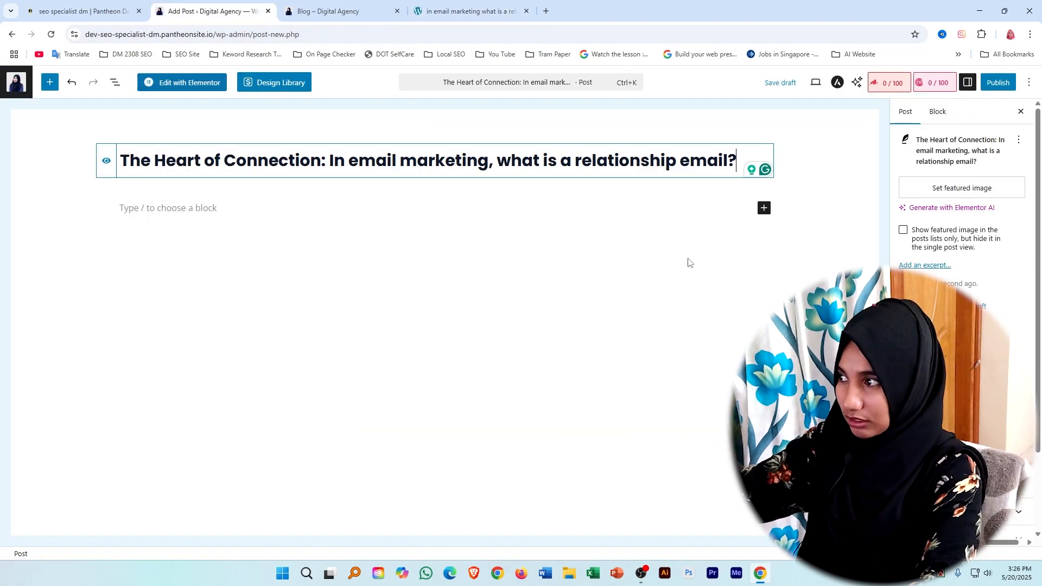
# Copy the article's body text from below the image through the Educational Newsletters paragraph.
pyautogui.click(180, 211)
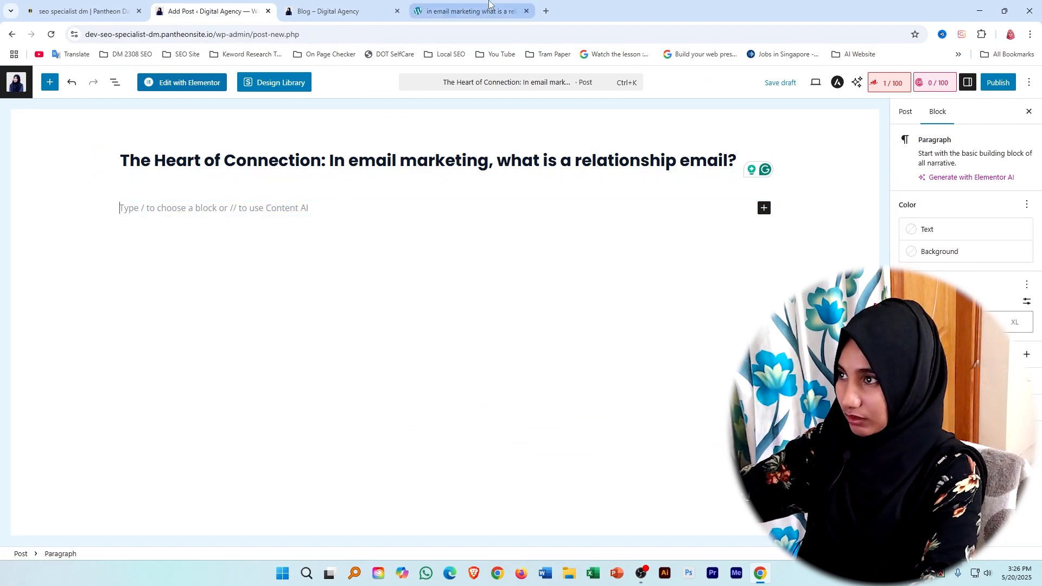
pyautogui.click(461, 12)
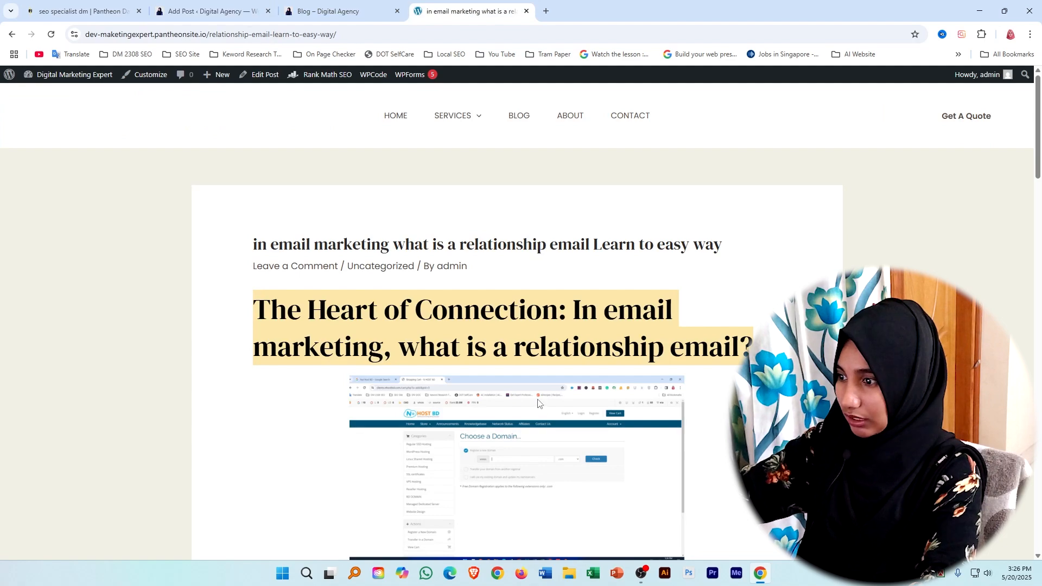
pyautogui.scroll(-8, 318, 277)
pyautogui.moveTo(253, 155); pyautogui.dragTo(541, 512)
pyautogui.moveTo(319, 507); pyautogui.dragTo(703, 421)
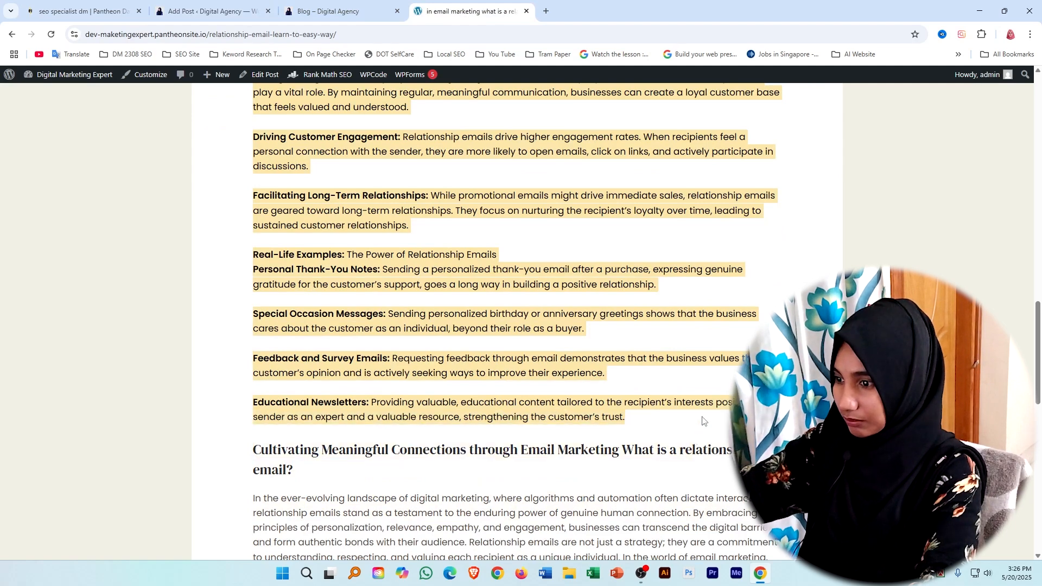
pyautogui.rightClick(467, 303)
pyautogui.click(487, 297)
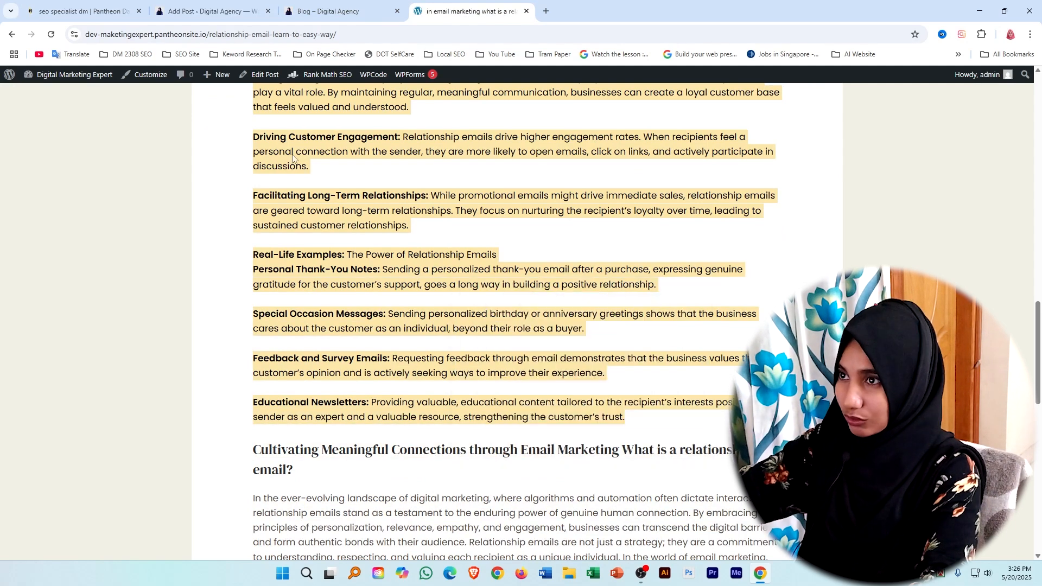
# Paste the copied article text into the empty paragraph block below the new post's title.
pyautogui.click(196, 11)
pyautogui.hotkey('ctrl', 'c')
pyautogui.hotkey('ctrl', 'shift', 'c')
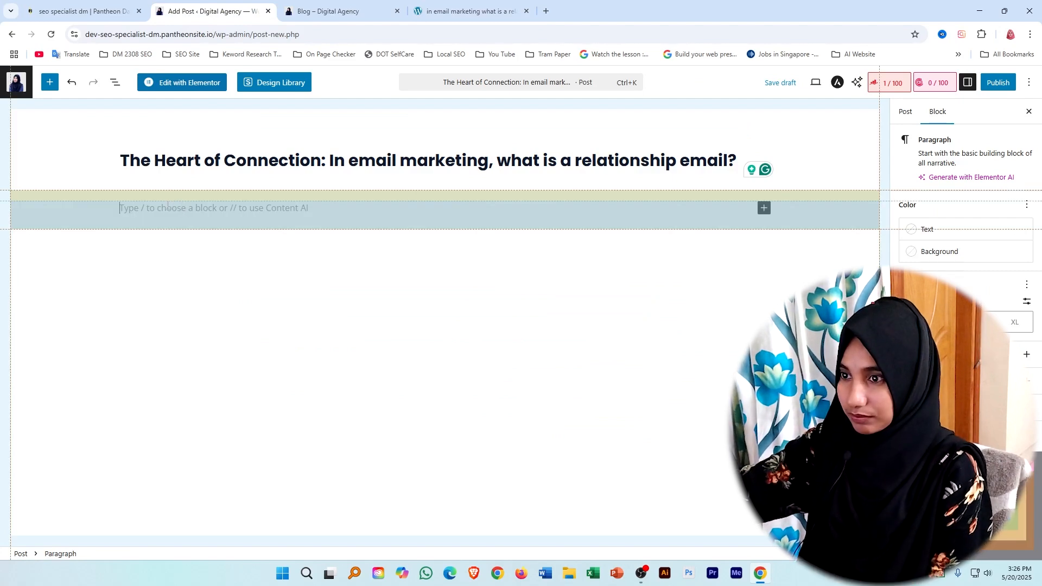
pyautogui.hotkey('ctrl', 'v')
pyautogui.rightClick(167, 205)
pyautogui.click(521, 378)
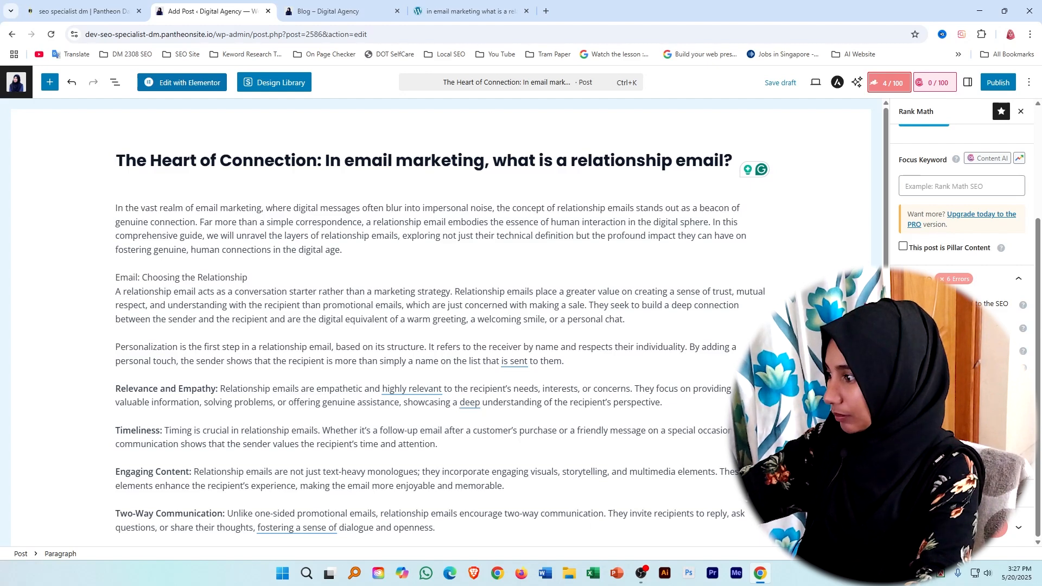
# Examine the post's Rank Math SEO checks and read through its content from the introduction to the last paragraph.
pyautogui.scroll(-3, 1013, 313)
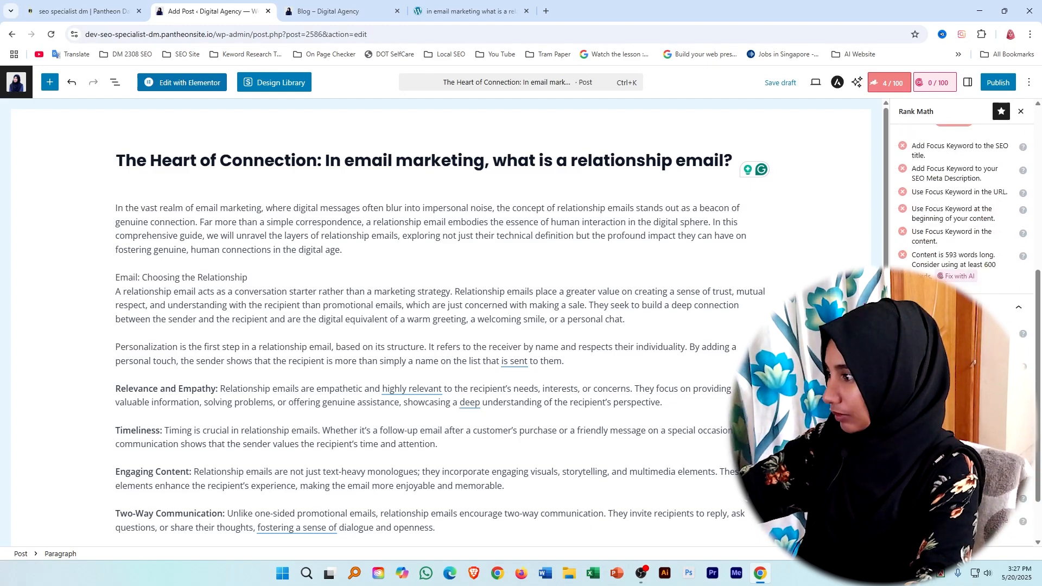
pyautogui.scroll(3, 1030, 310)
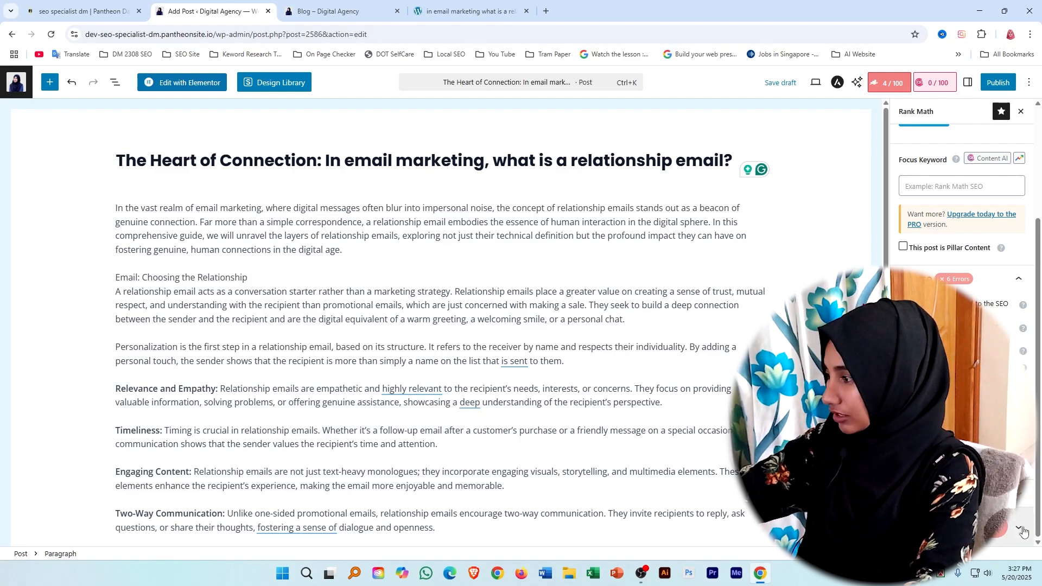
pyautogui.scroll(-2, 1025, 532)
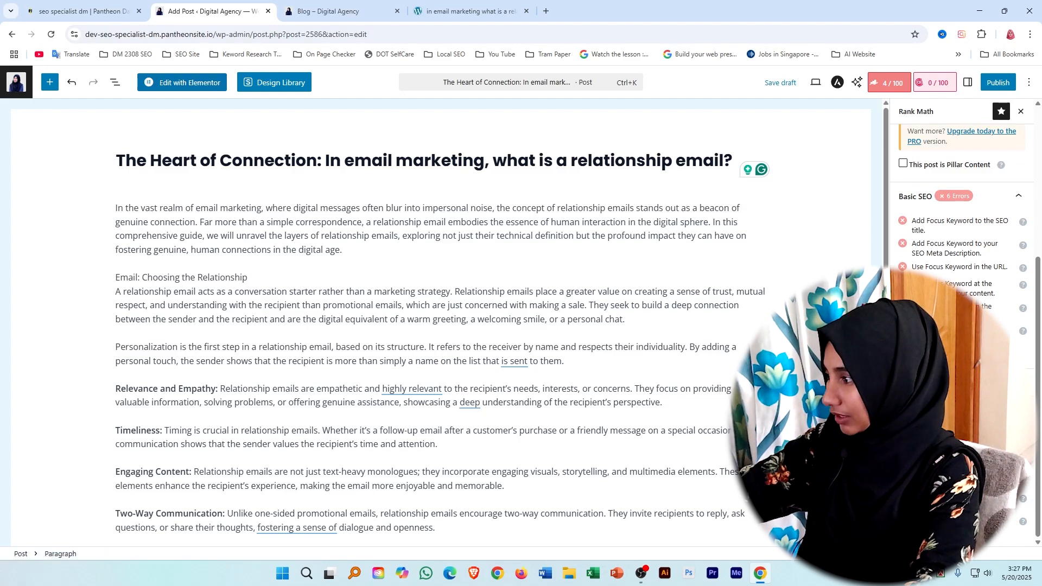
pyautogui.scroll(4, 961, 228)
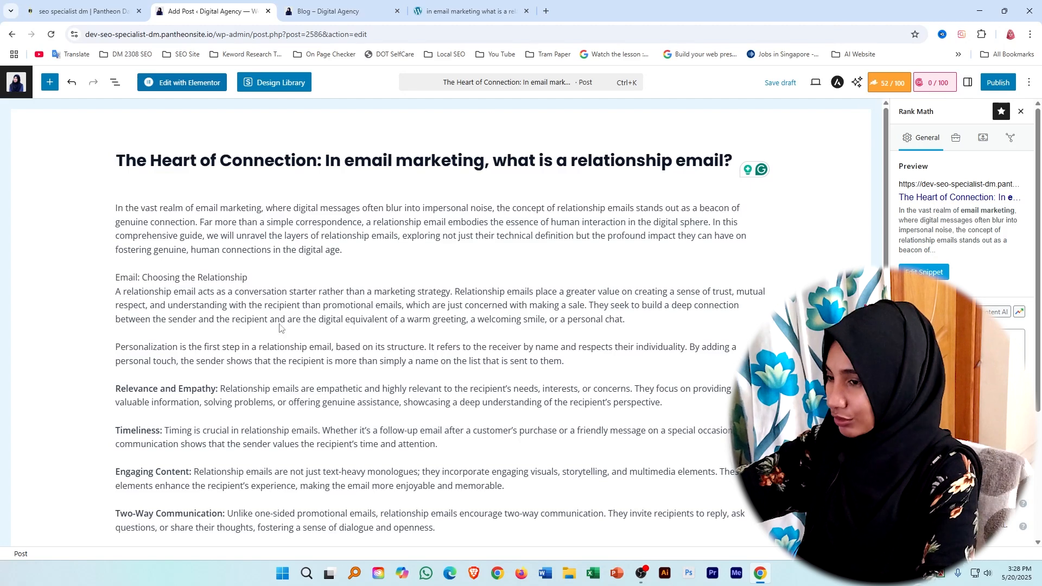
pyautogui.scroll(-4, 271, 400)
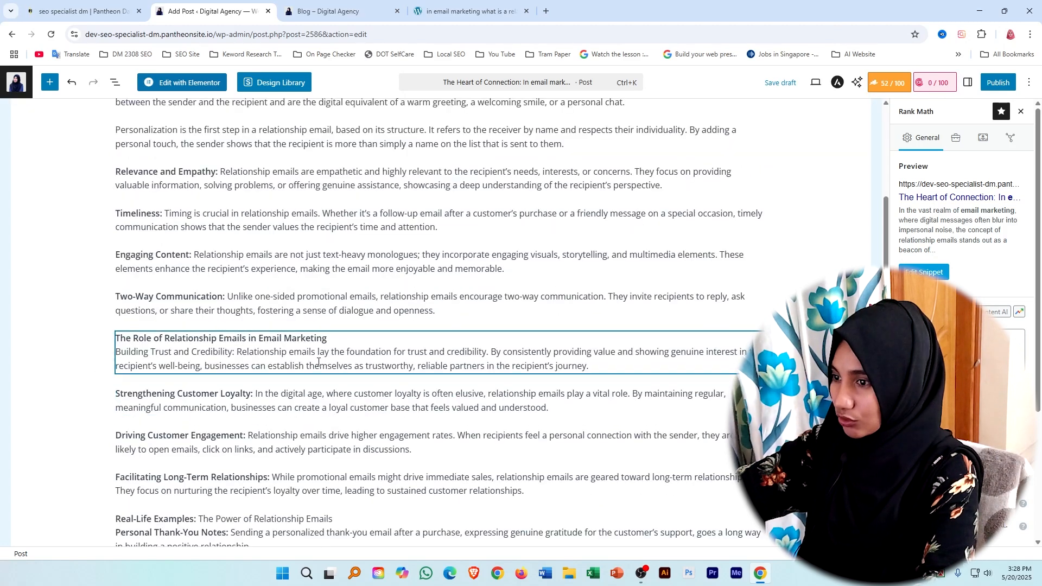
pyautogui.scroll(-7, 356, 387)
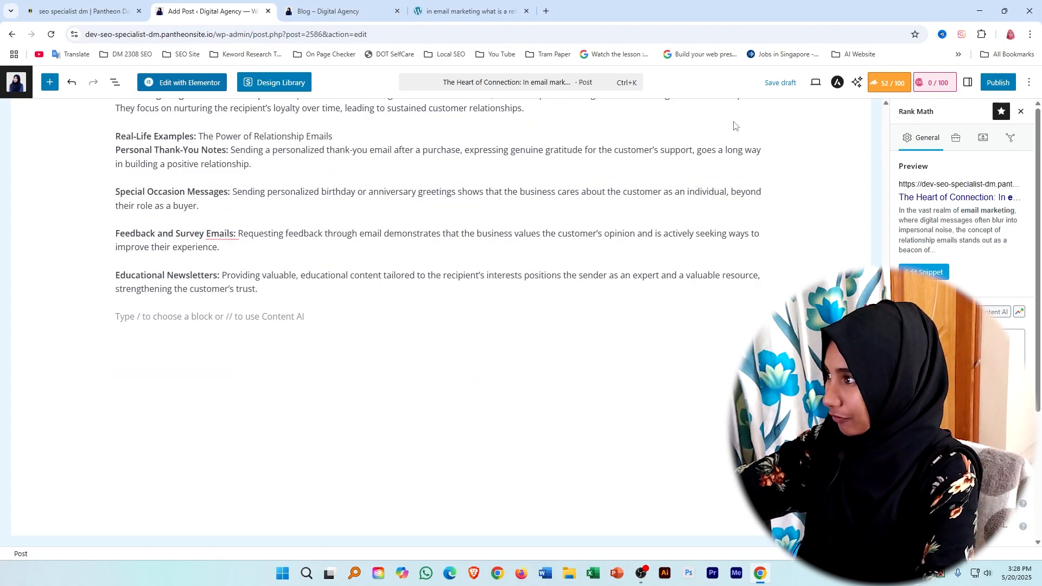
pyautogui.scroll(-3, 945, 248)
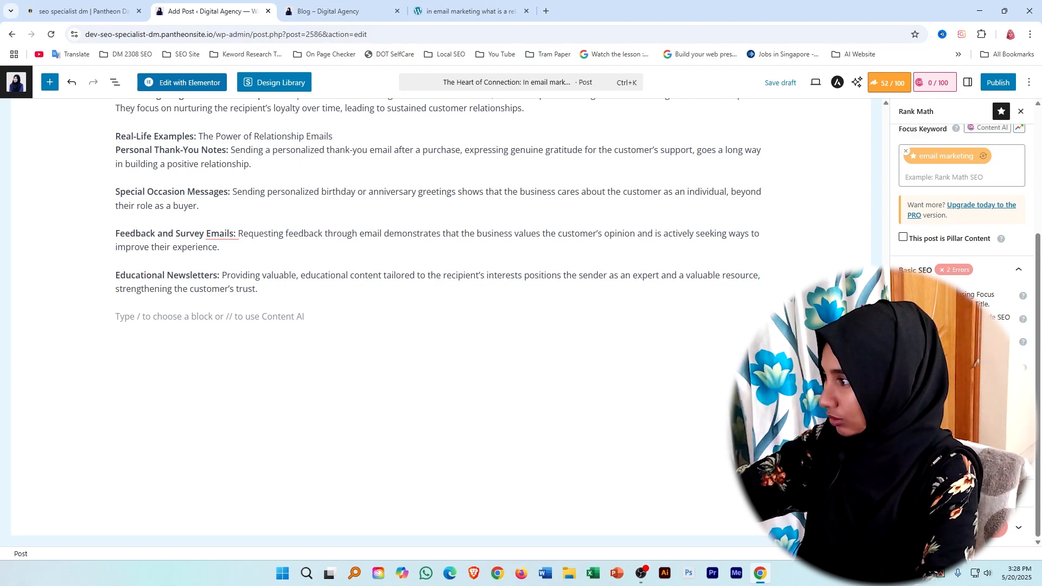
pyautogui.scroll(10, 337, 337)
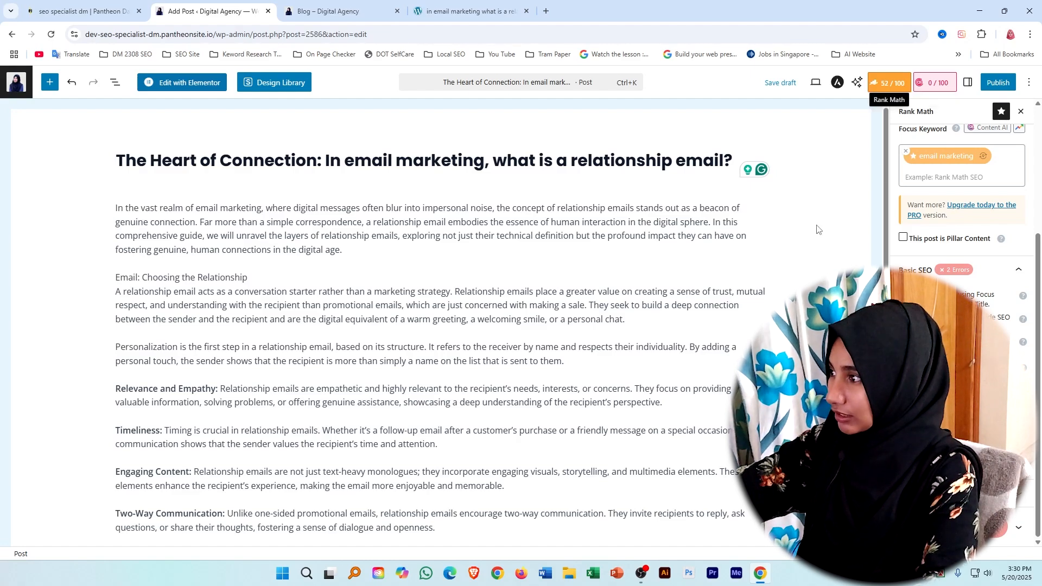
pyautogui.scroll(-15, 812, 266)
pyautogui.scroll(15, 483, 381)
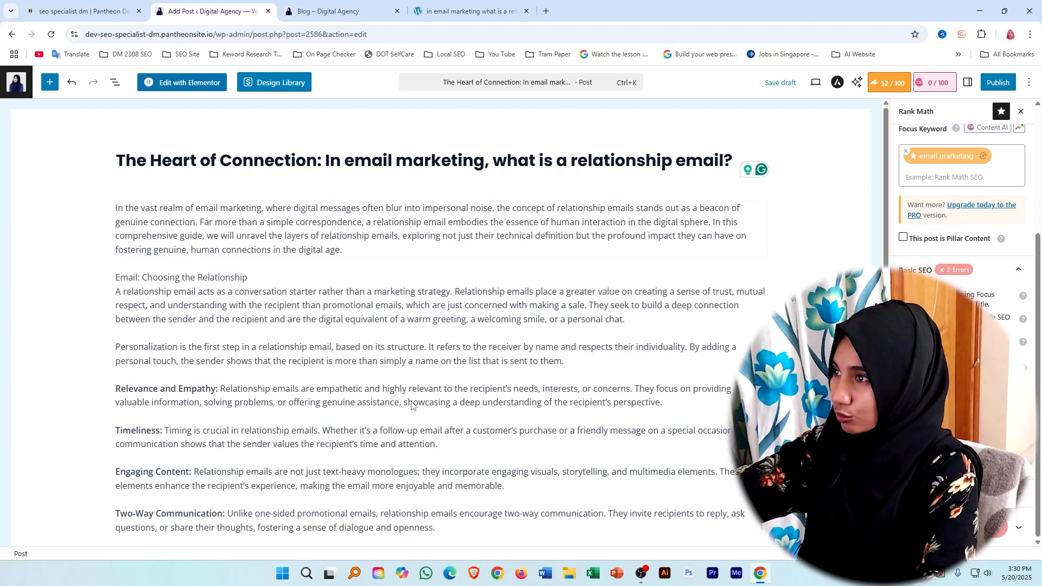
pyautogui.scroll(-15, 429, 350)
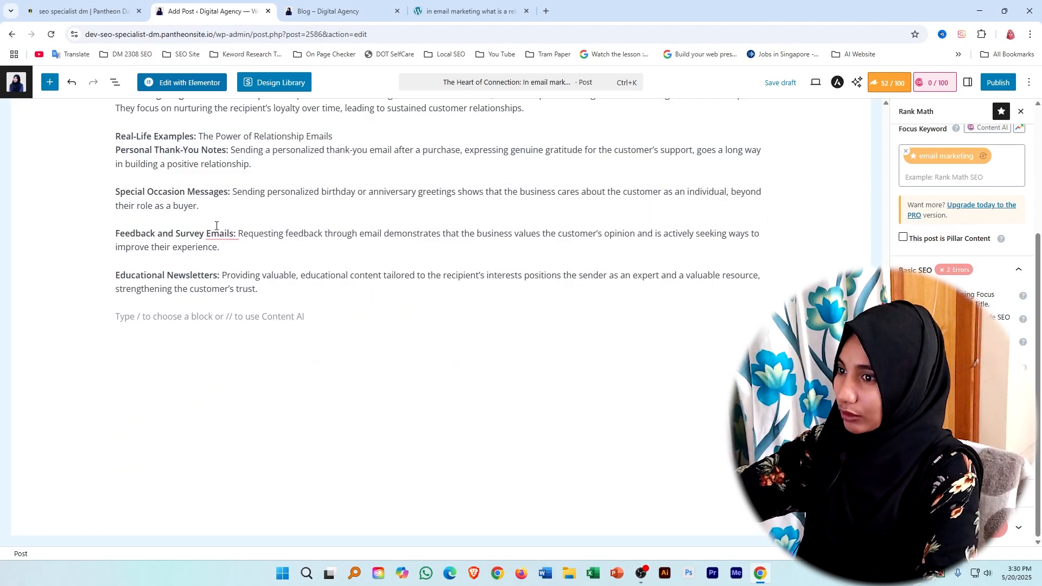
pyautogui.scroll(15, 486, 138)
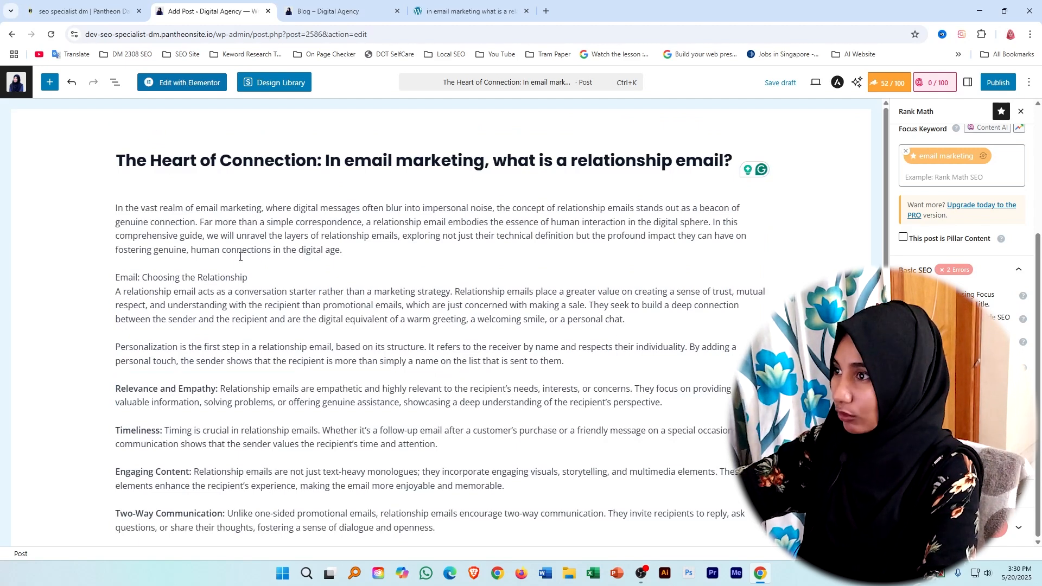
pyautogui.scroll(-13, 191, 275)
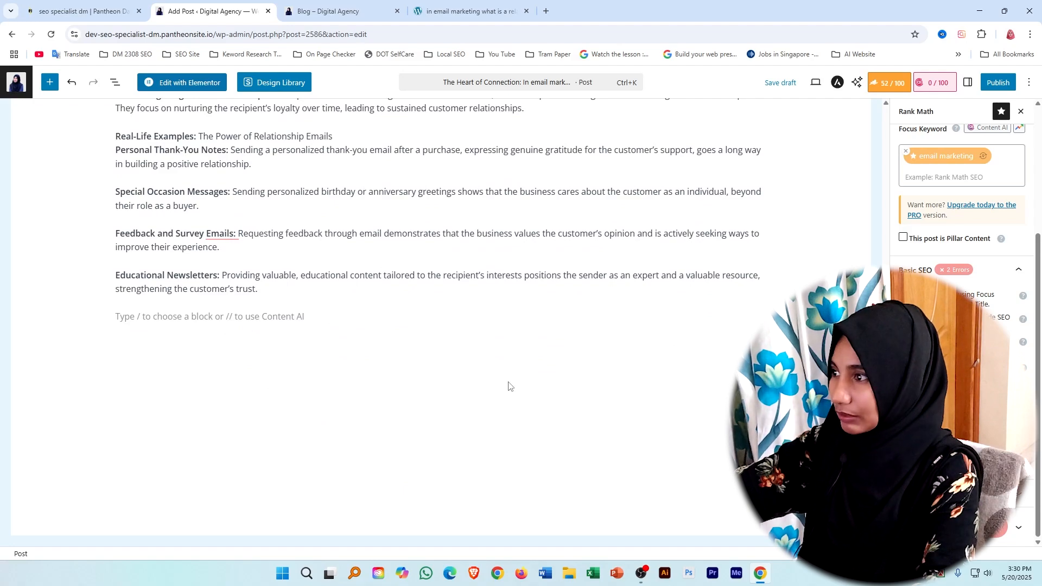
pyautogui.scroll(8, 377, 333)
pyautogui.scroll(3, 376, 332)
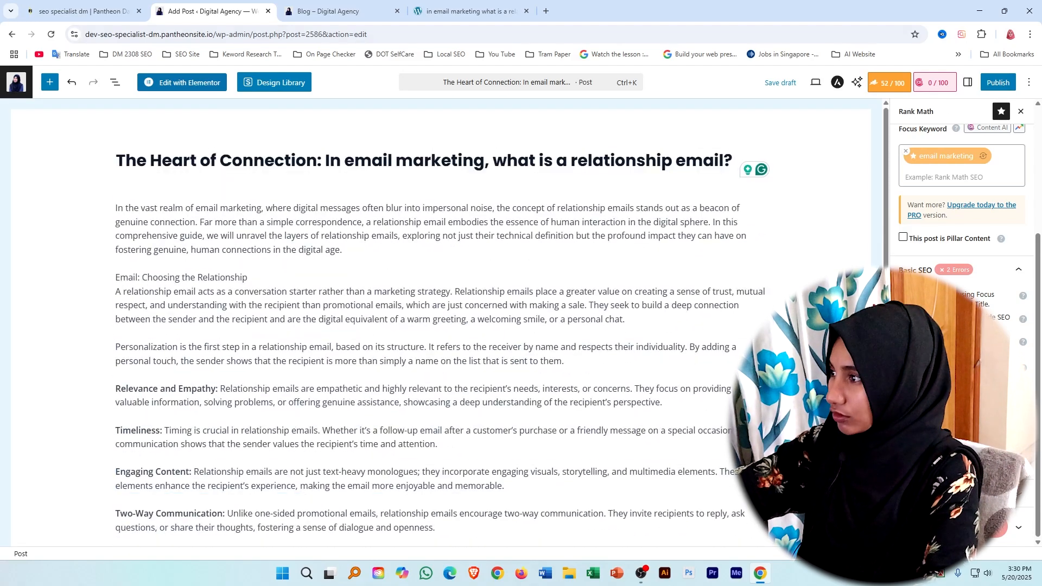
# Publish the relationship email post and reload the site's Blog page to check for it.
pyautogui.click(994, 84)
pyautogui.click(1001, 83)
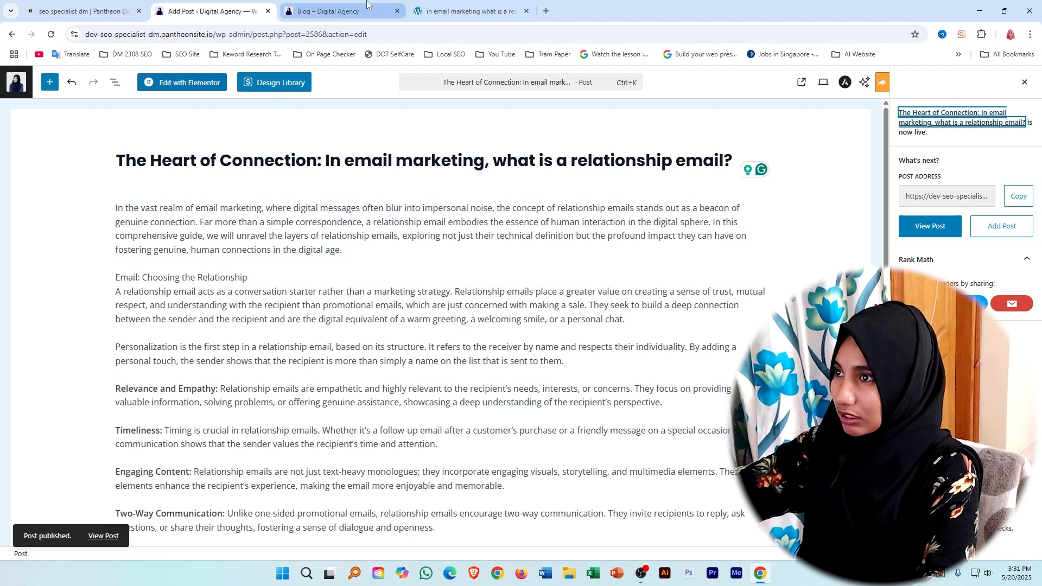
pyautogui.click(342, 10)
pyautogui.click(50, 34)
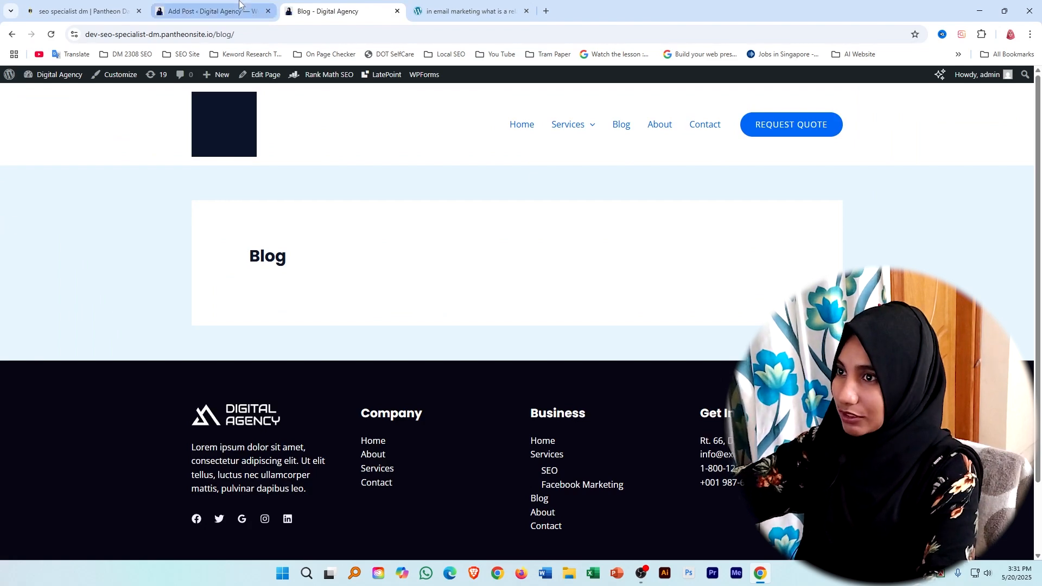
pyautogui.click(211, 11)
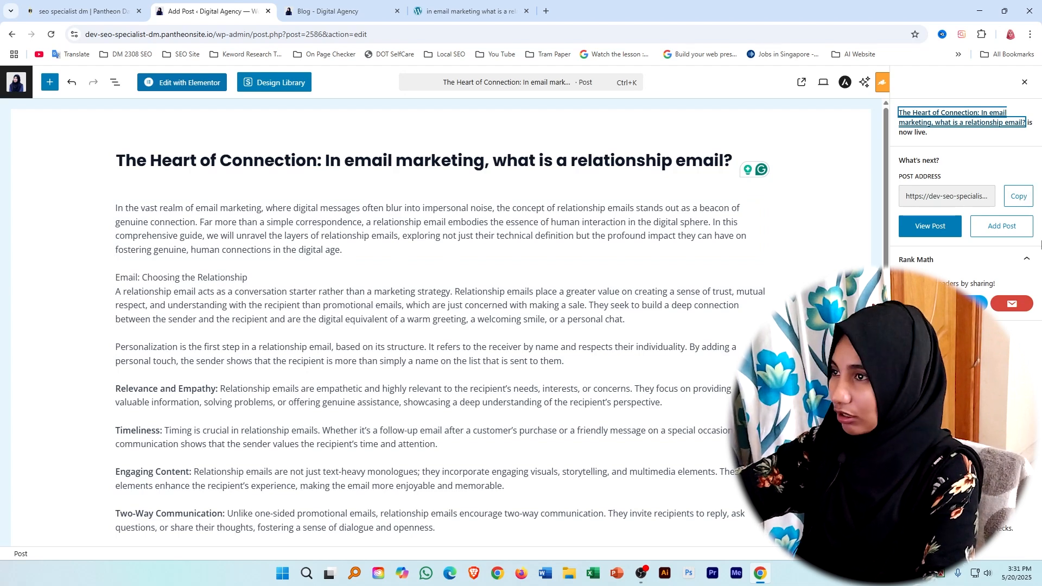
# Look through the live site's Home page and Services page from top to bottom.
pyautogui.click(330, 4)
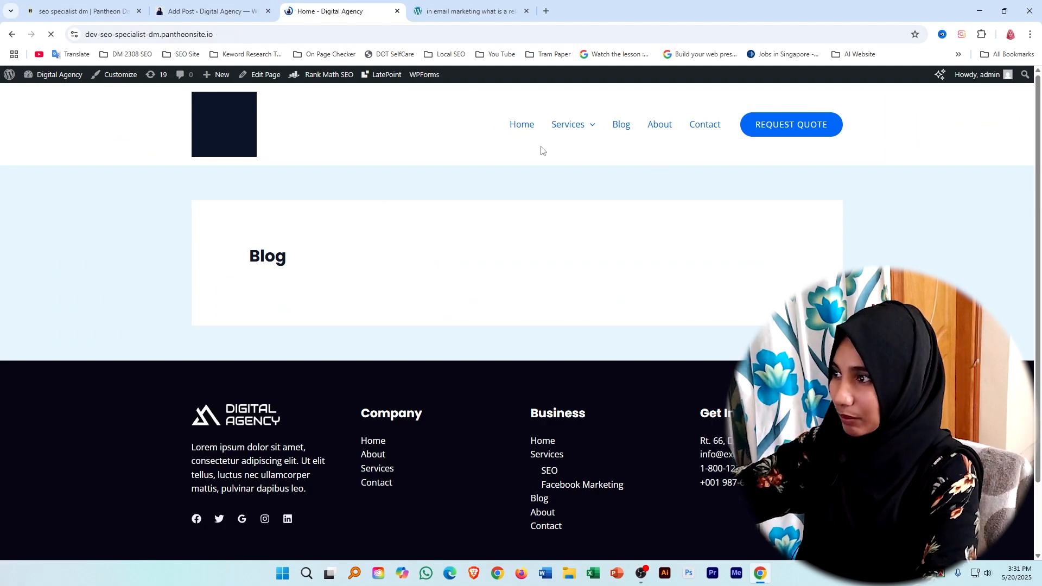
pyautogui.scroll(-15, 647, 277)
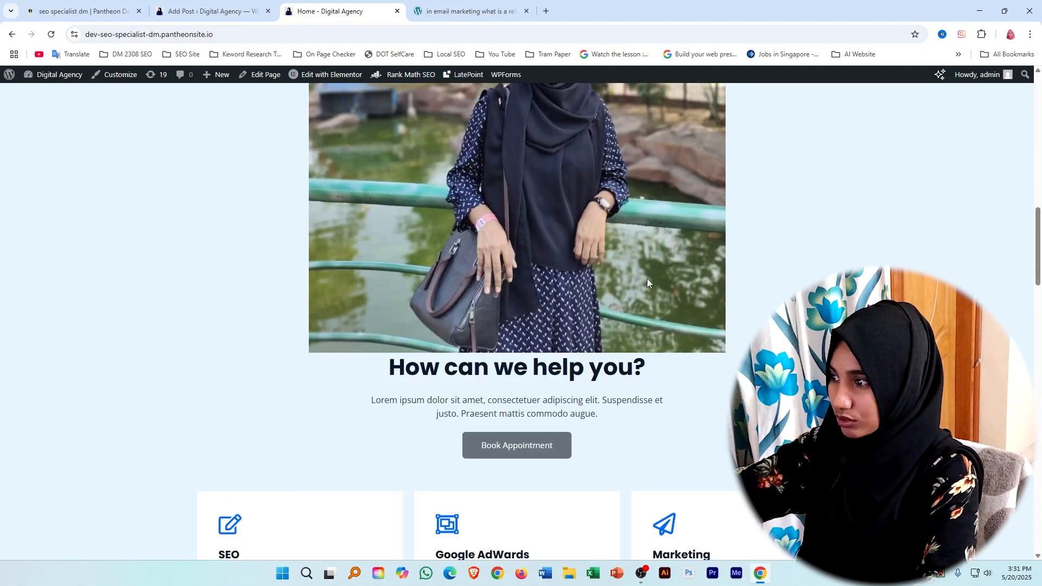
pyautogui.scroll(-10, 642, 293)
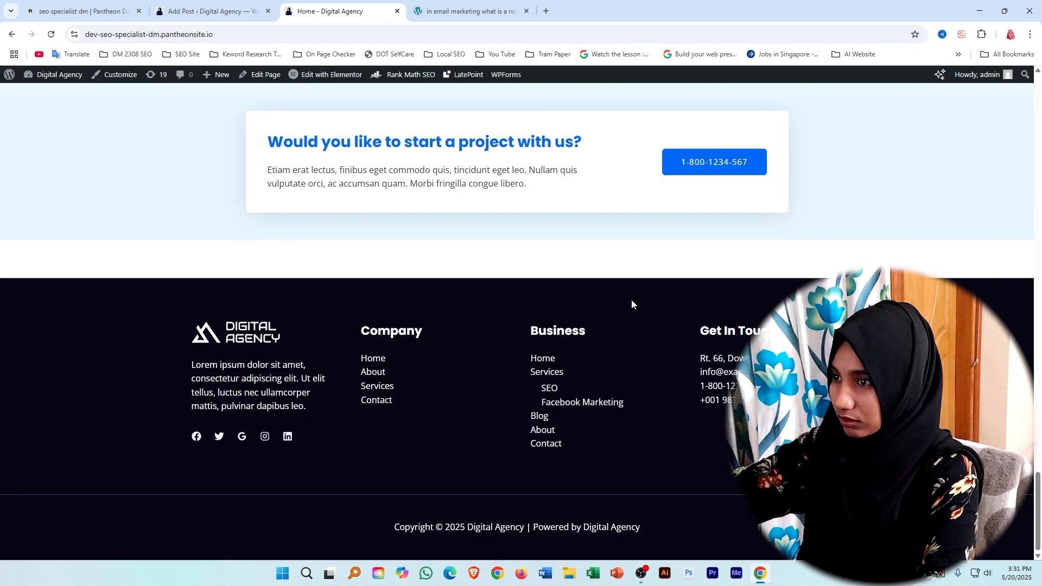
pyautogui.scroll(20, 631, 299)
pyautogui.moveTo(586, 128)
pyautogui.click(572, 127)
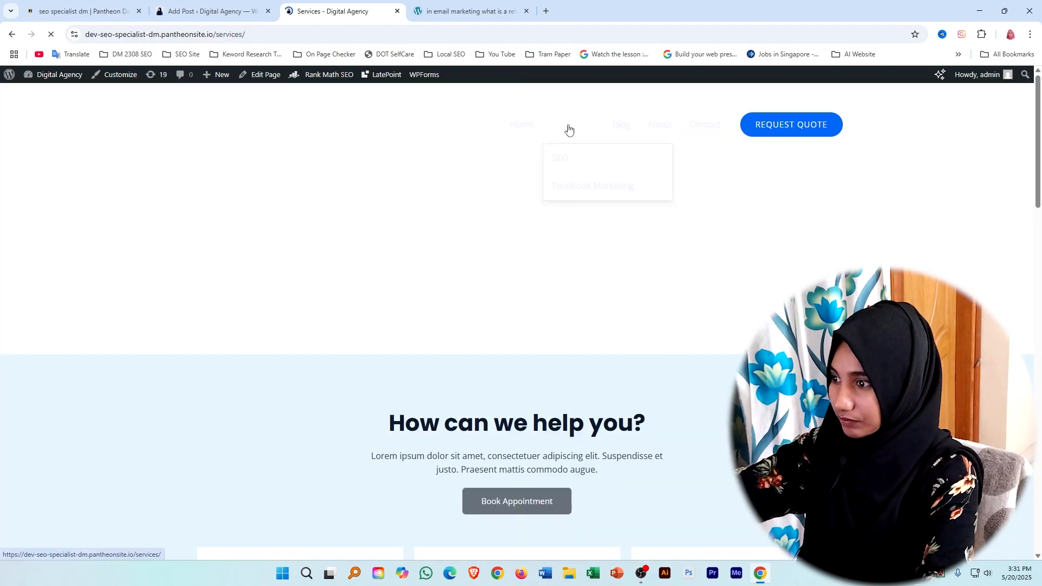
pyautogui.scroll(-15, 565, 207)
pyautogui.scroll(-5, 565, 235)
pyautogui.scroll(20, 563, 234)
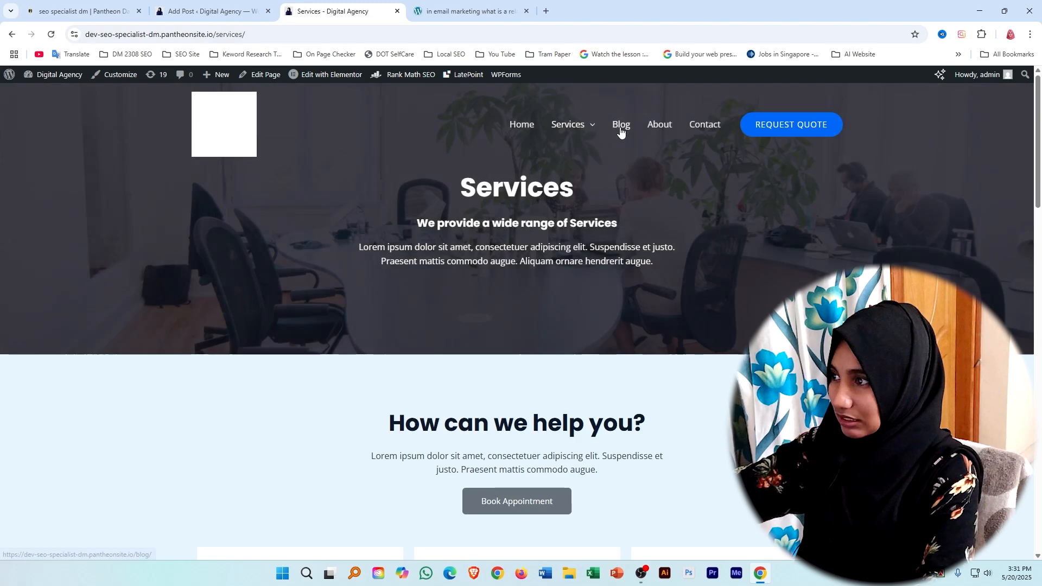
# View the site's Blog, About and Contact pages, recheck the Blog page and return to the post editor.
pyautogui.click(622, 126)
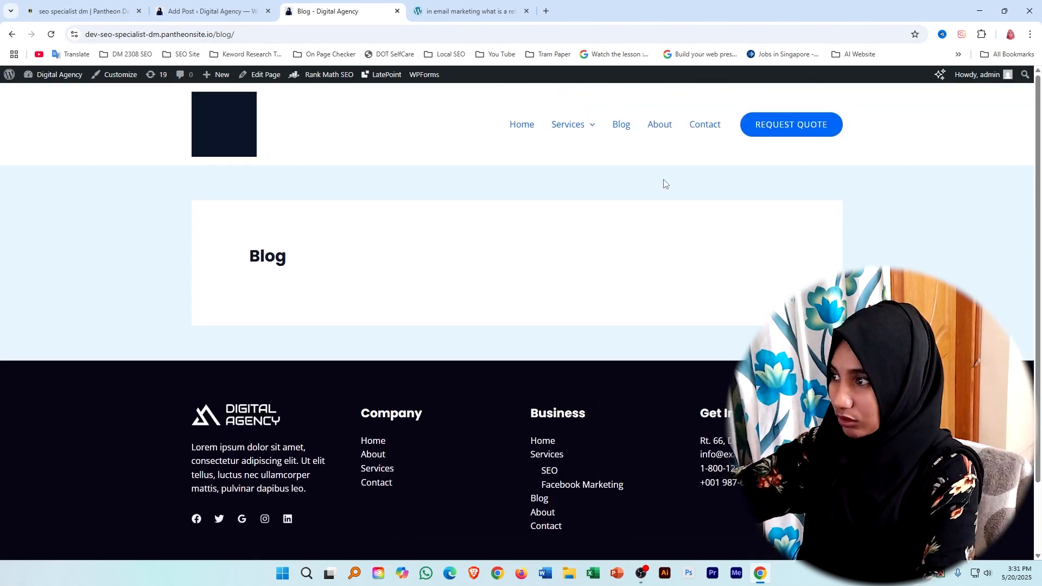
pyautogui.click(661, 126)
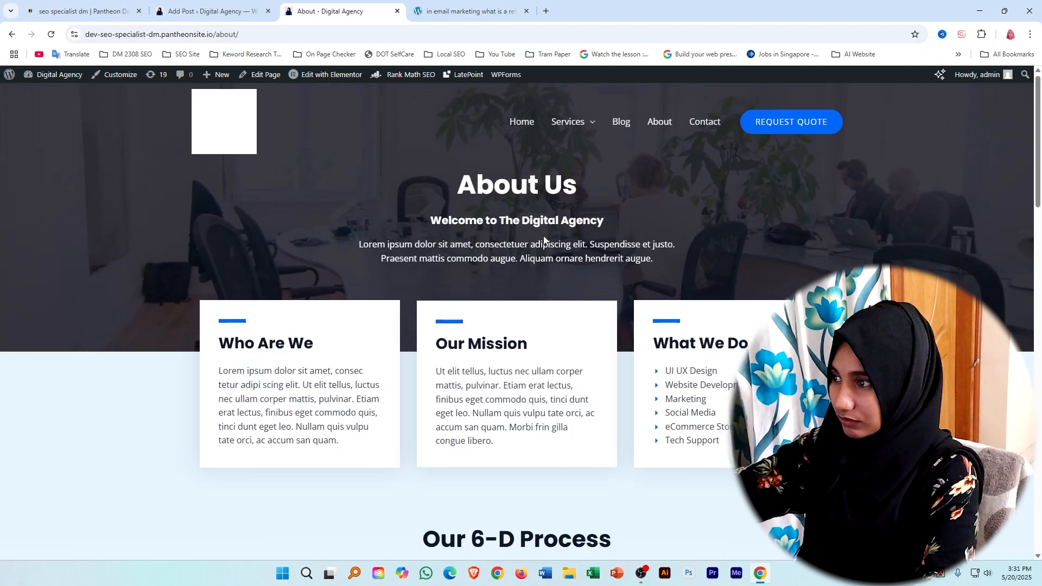
pyautogui.click(704, 126)
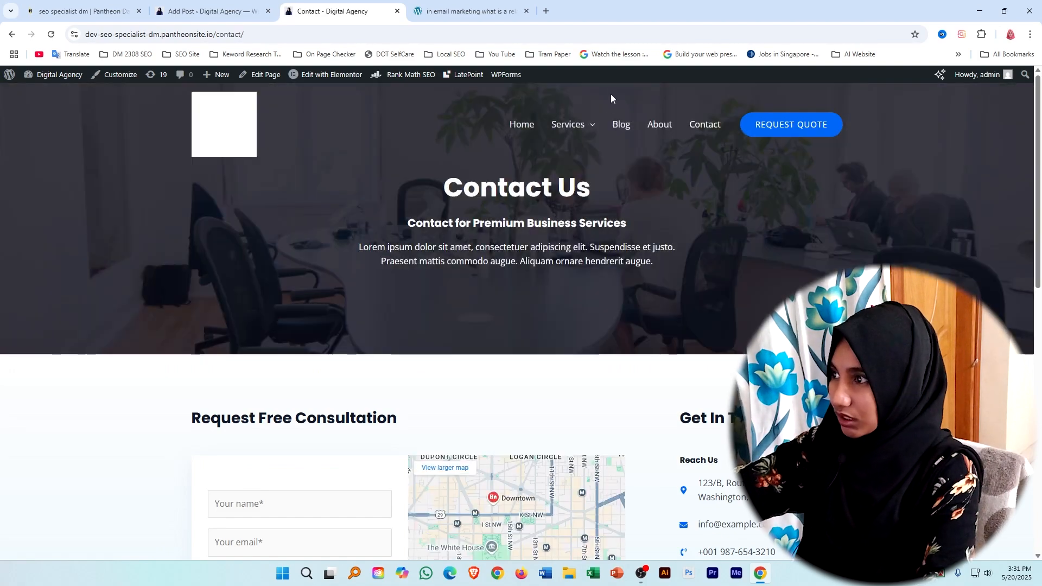
pyautogui.click(624, 126)
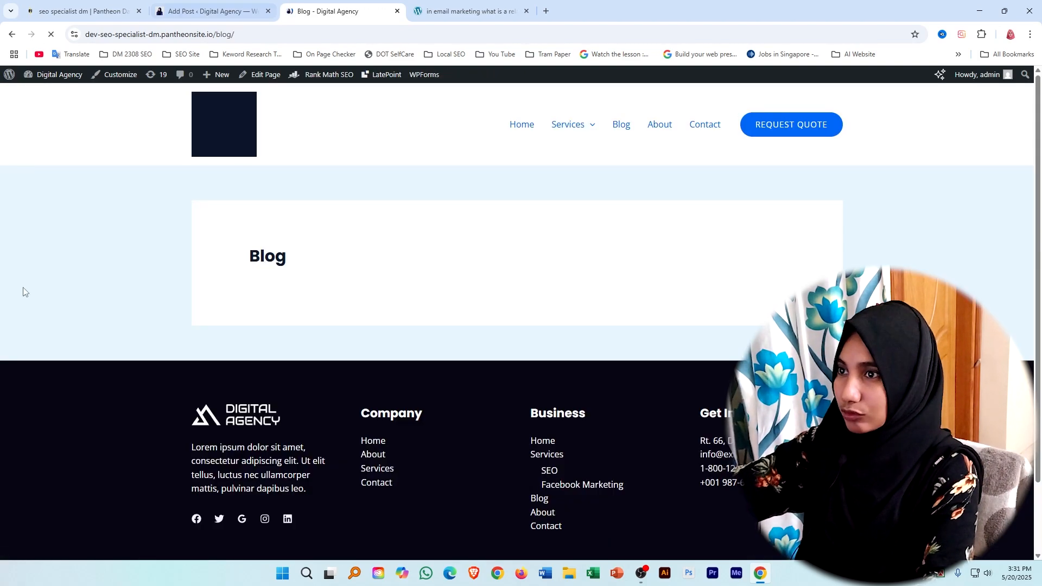
pyautogui.click(207, 11)
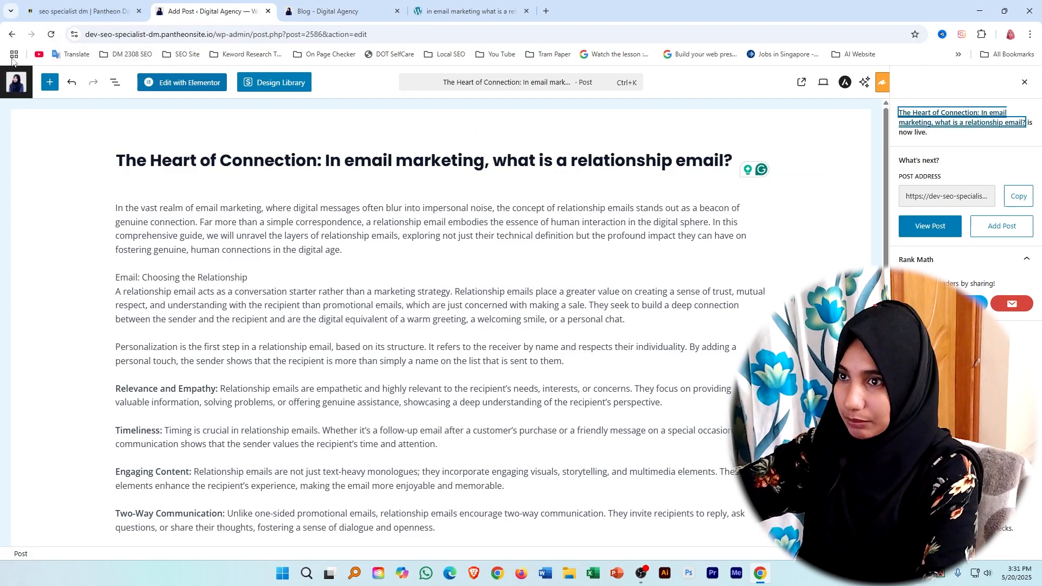
# Leave the post editor and open the site's Reading settings.
pyautogui.click(71, 86)
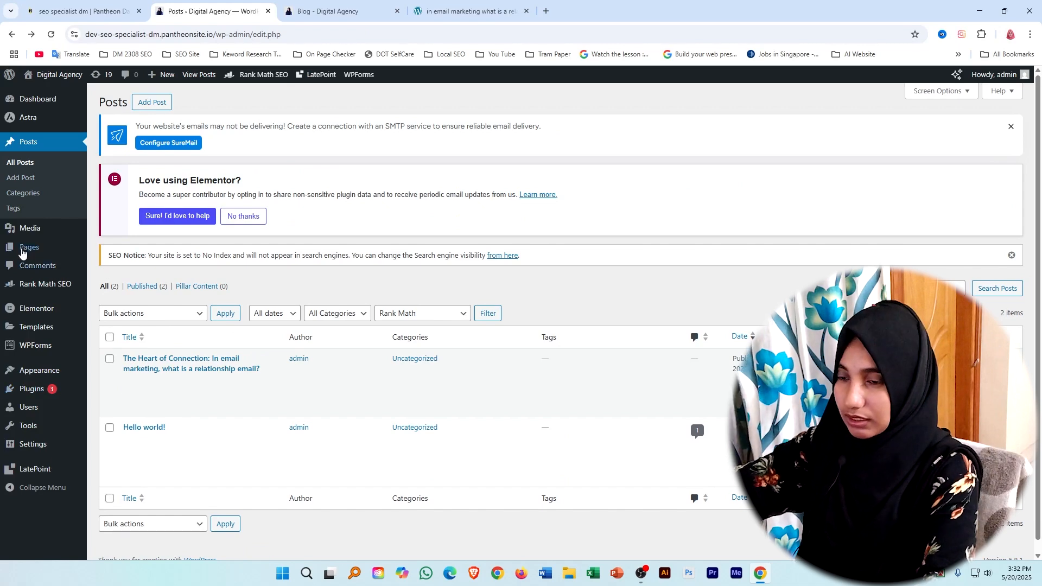
pyautogui.moveTo(31, 228)
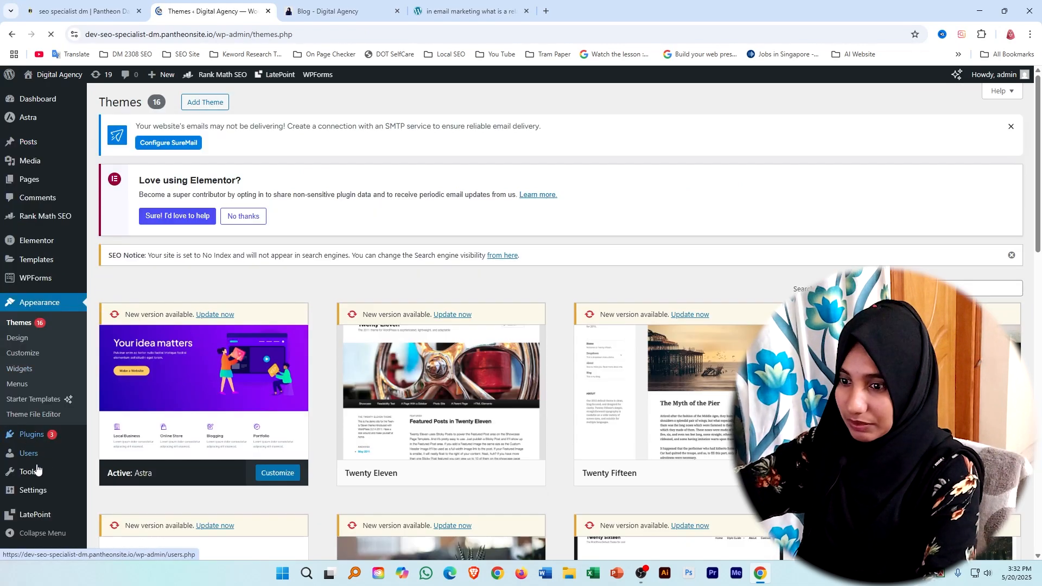
pyautogui.moveTo(37, 494)
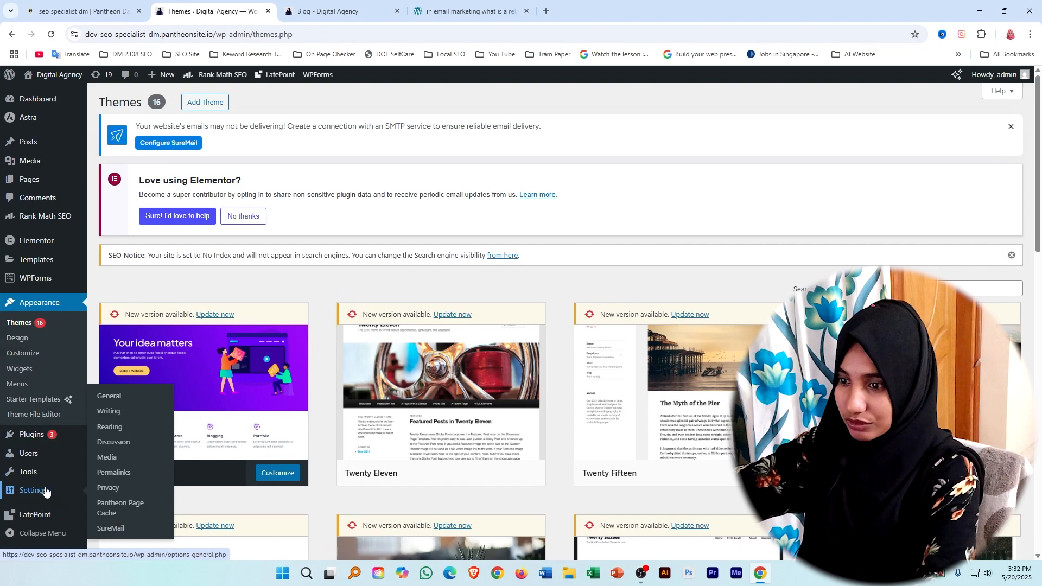
pyautogui.click(120, 428)
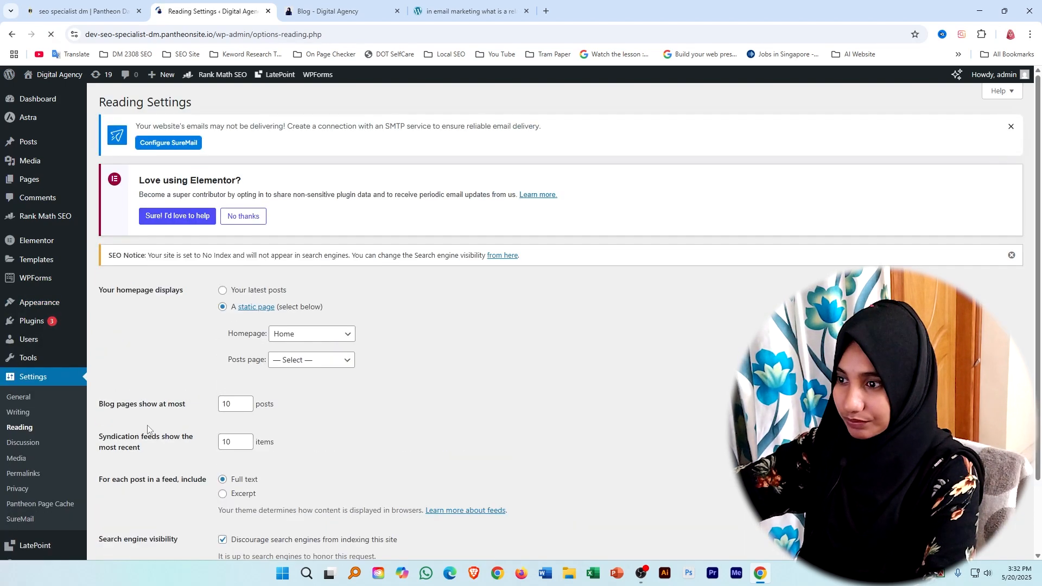
# Set the posts page to Blog in the Reading settings and save the changes.
pyautogui.moveTo(233, 363)
pyautogui.mouseDown()
pyautogui.moveTo(262, 364)
pyautogui.moveTo(242, 369)
pyautogui.mouseUp()
pyautogui.click(211, 369)
pyautogui.click(316, 383)
pyautogui.click(349, 363)
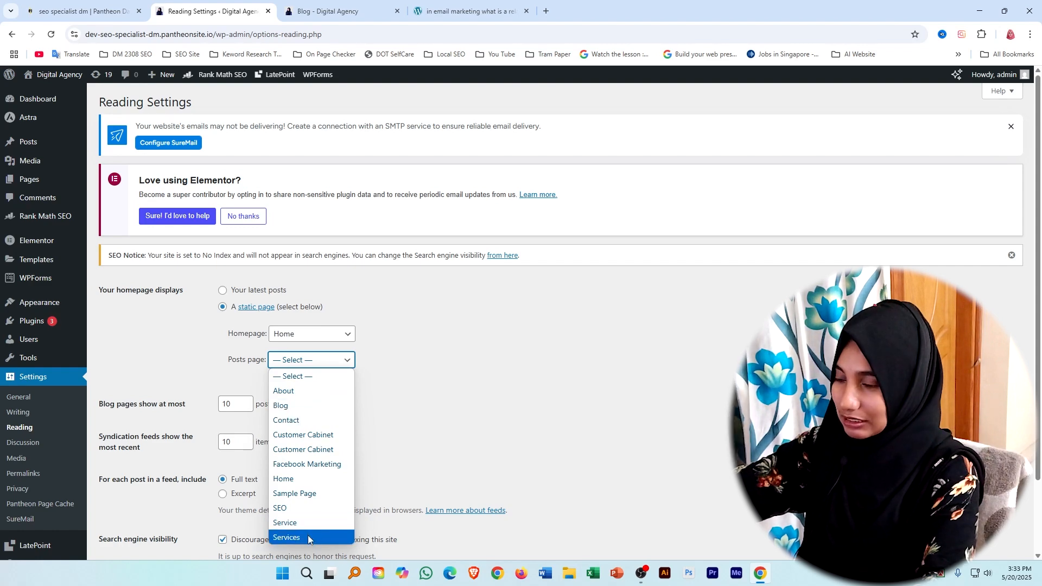
pyautogui.click(291, 406)
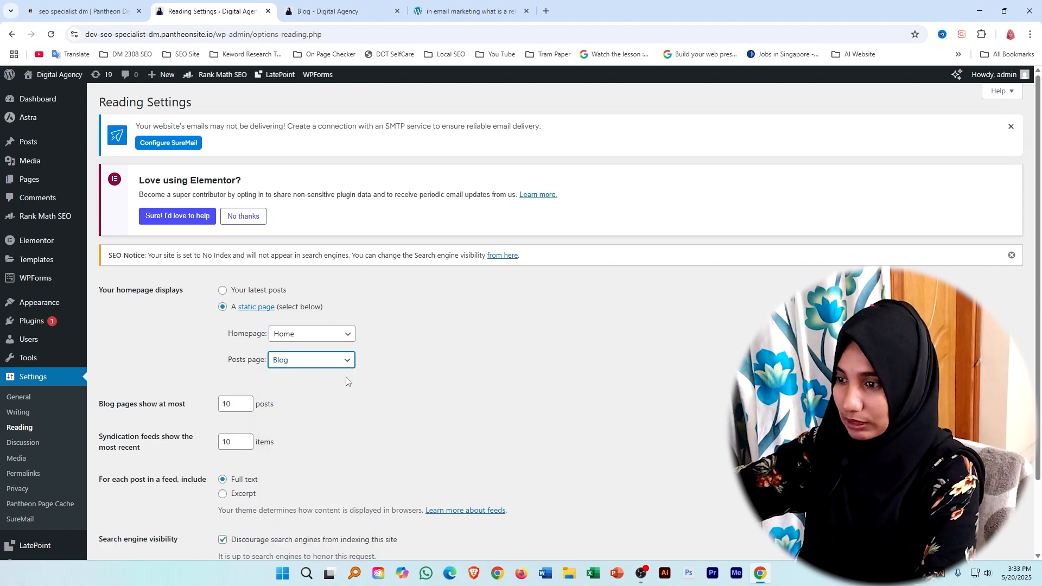
pyautogui.scroll(-2, 262, 286)
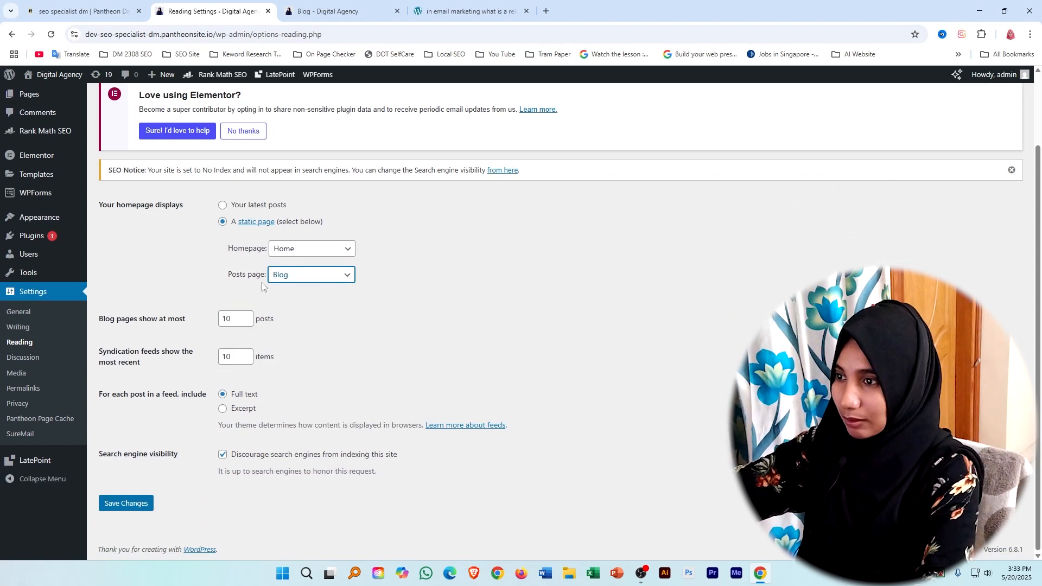
pyautogui.click(134, 505)
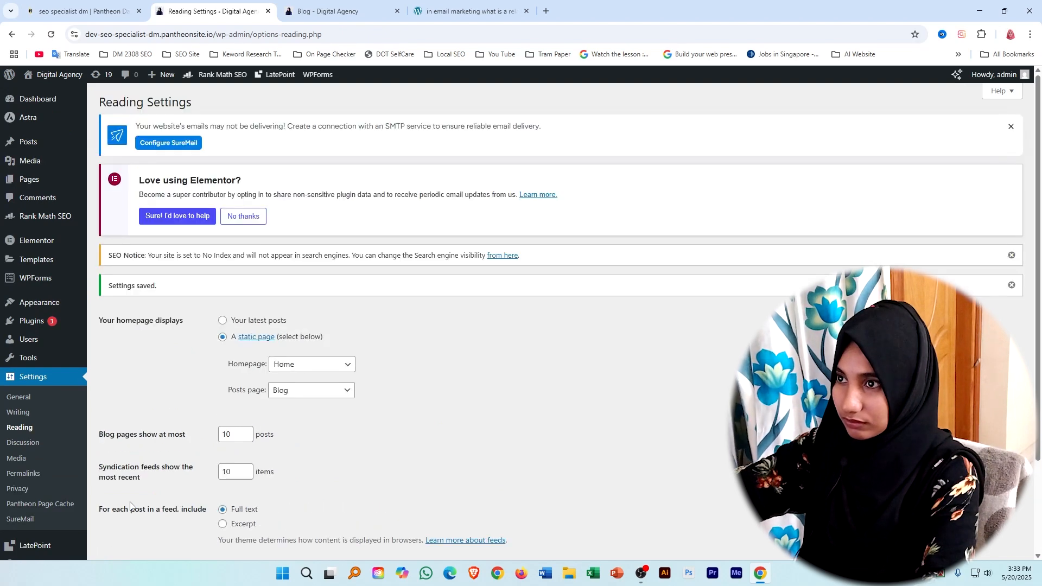
pyautogui.scroll(-2, 244, 490)
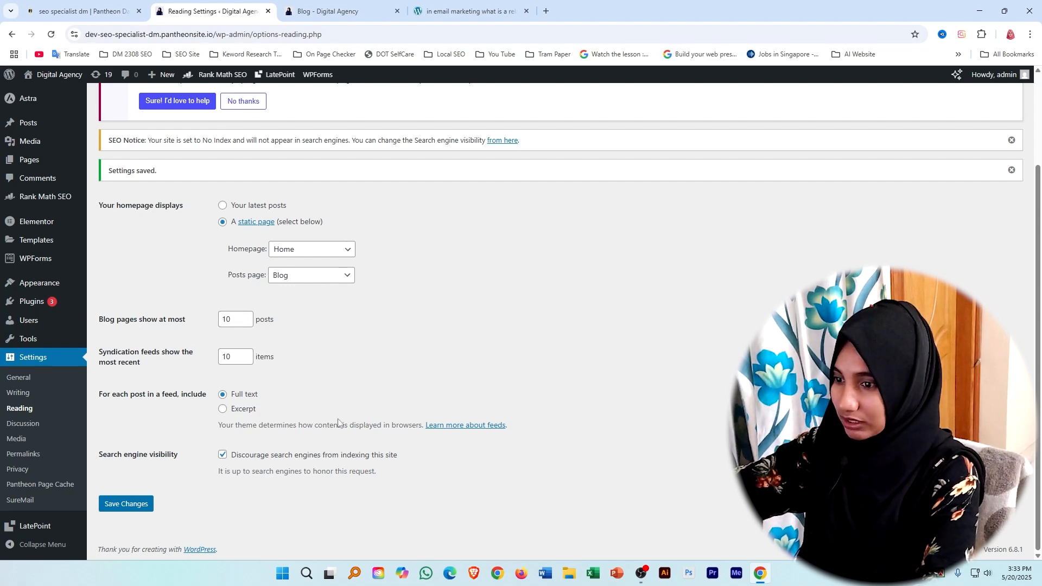
# Reload the live Blog page to check its post list, then open the relationship email post and look through it.
pyautogui.scroll(2, 620, 347)
pyautogui.click(349, 10)
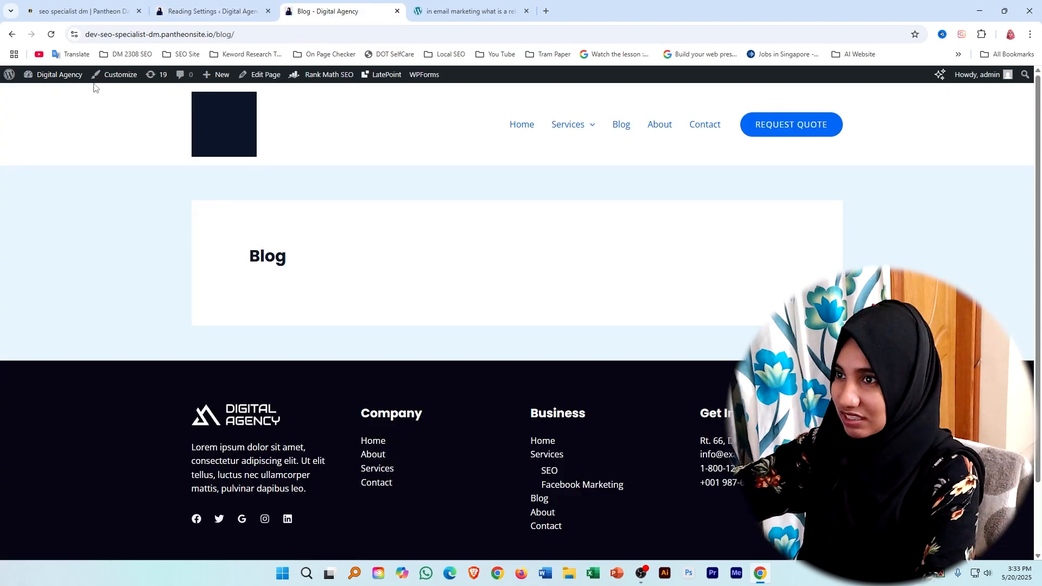
pyautogui.click(51, 35)
pyautogui.scroll(-4, 519, 309)
pyautogui.scroll(4, 561, 366)
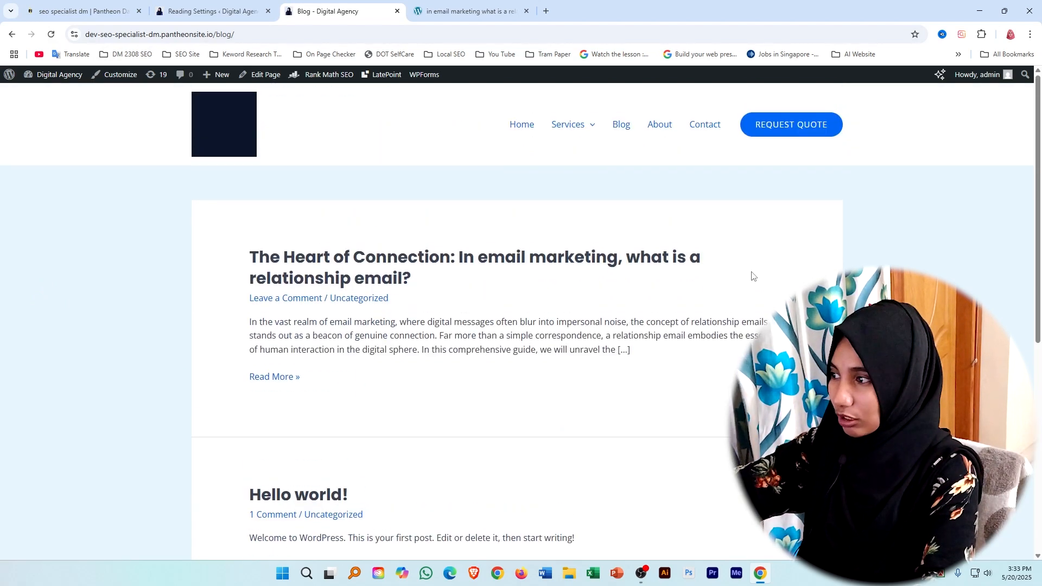
pyautogui.click(344, 274)
pyautogui.scroll(-12, 370, 412)
pyautogui.scroll(12, 333, 309)
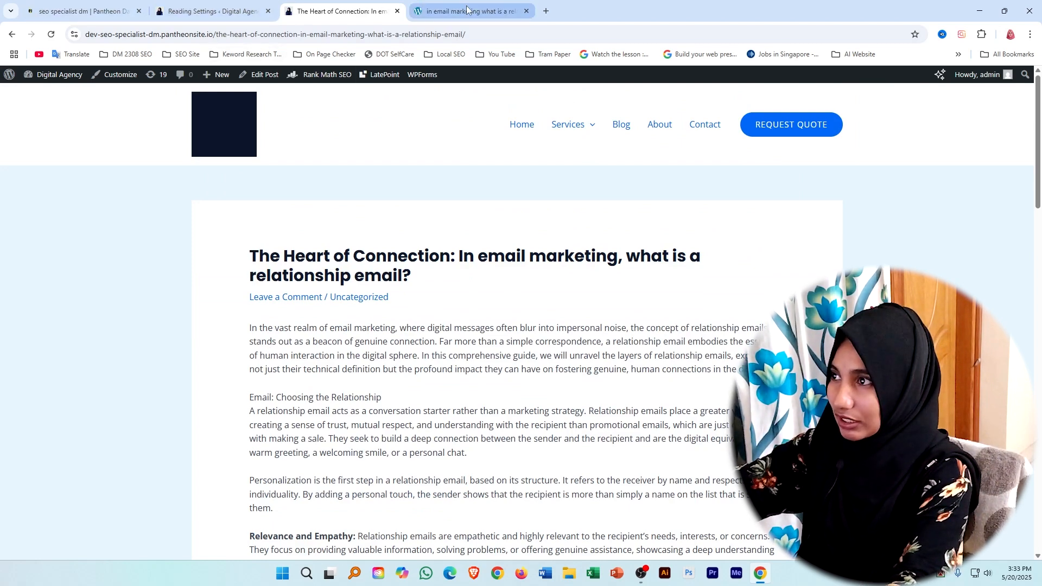
# Find Google Search Console through a Google search in a new browser tab and start adding a new property.
pyautogui.click(547, 11)
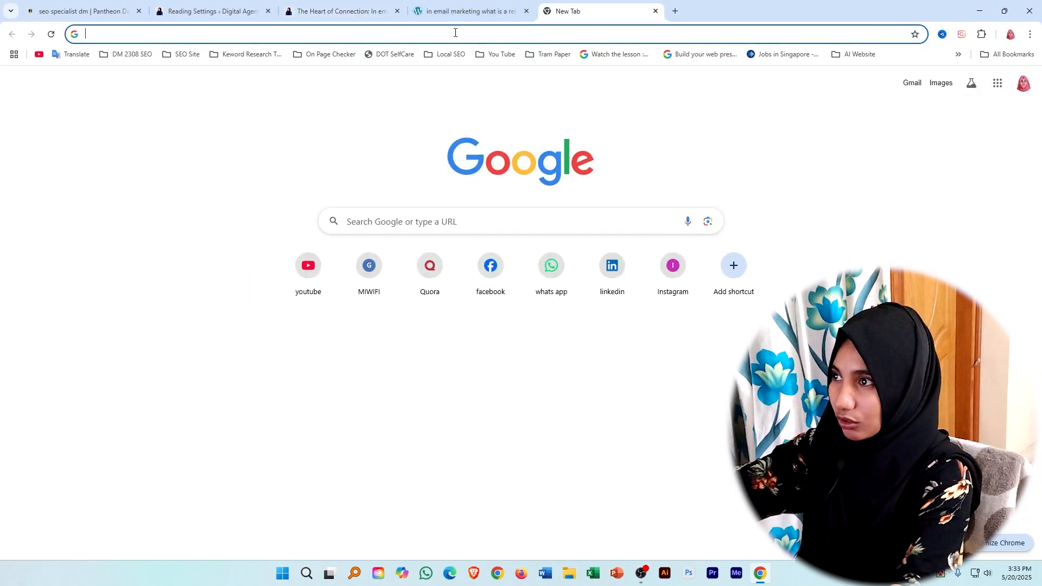
pyautogui.write('goog')
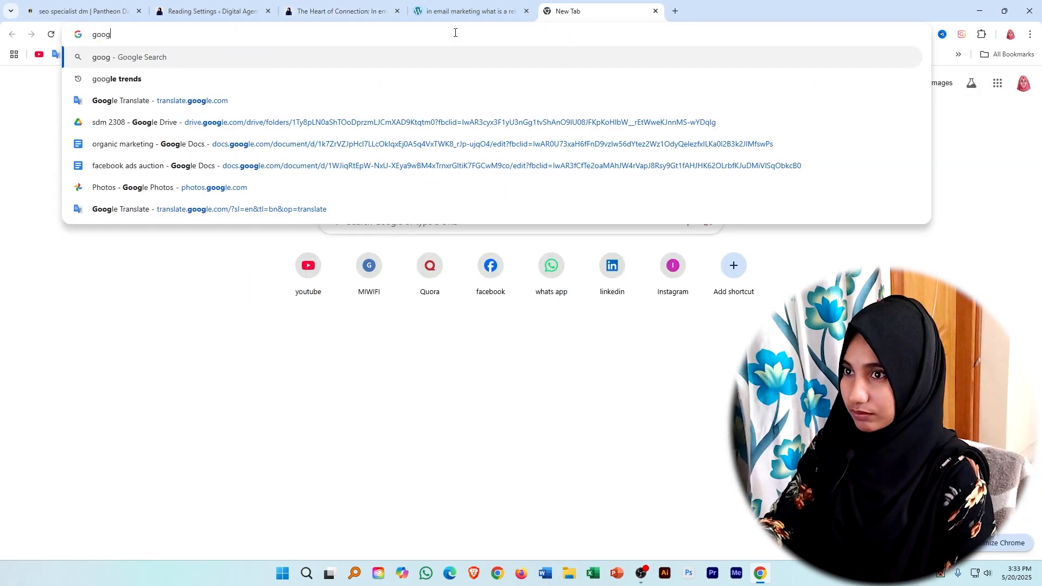
pyautogui.write('le se')
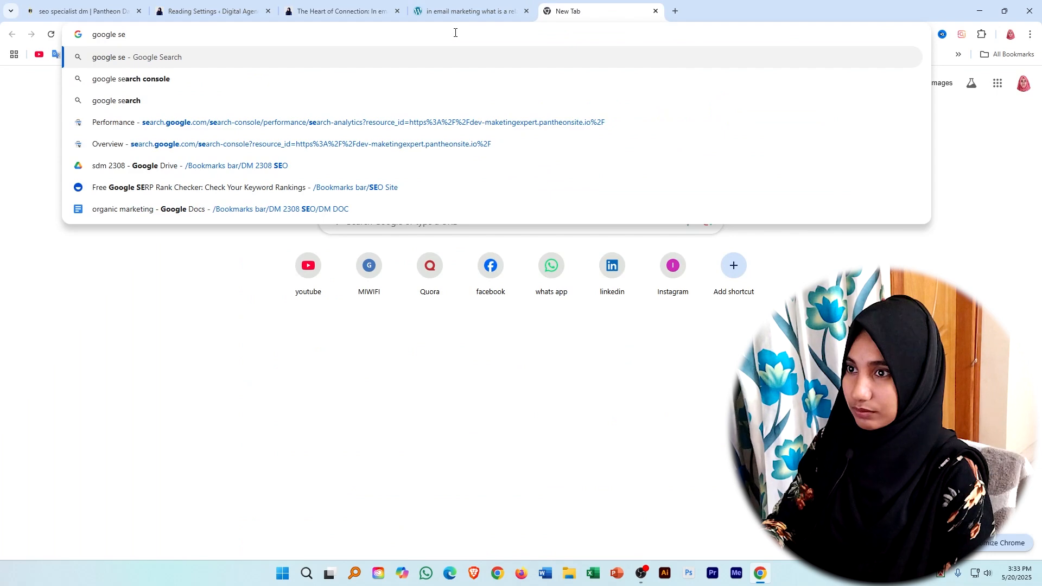
pyautogui.click(152, 79)
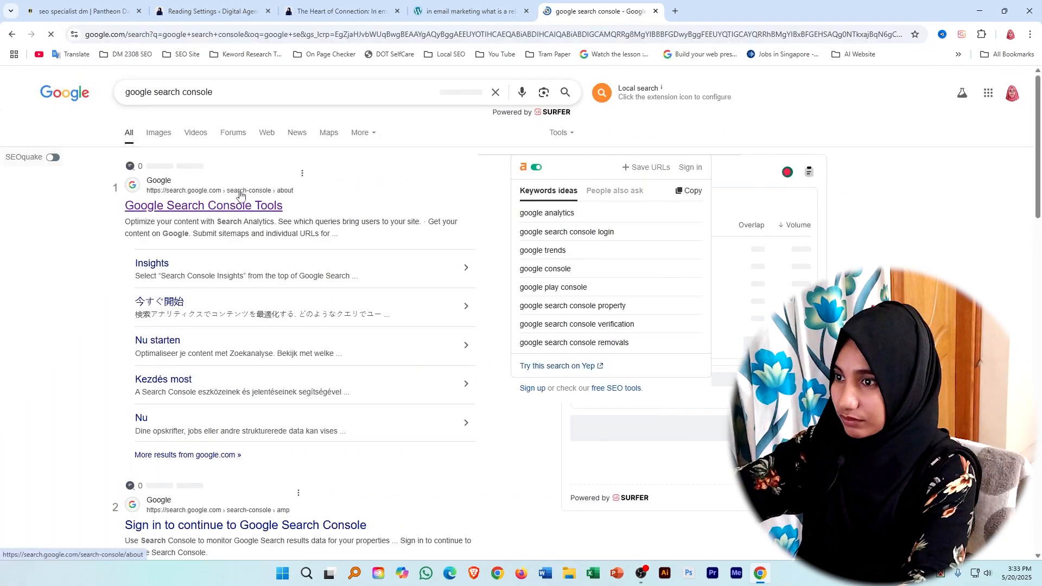
pyautogui.click(220, 206)
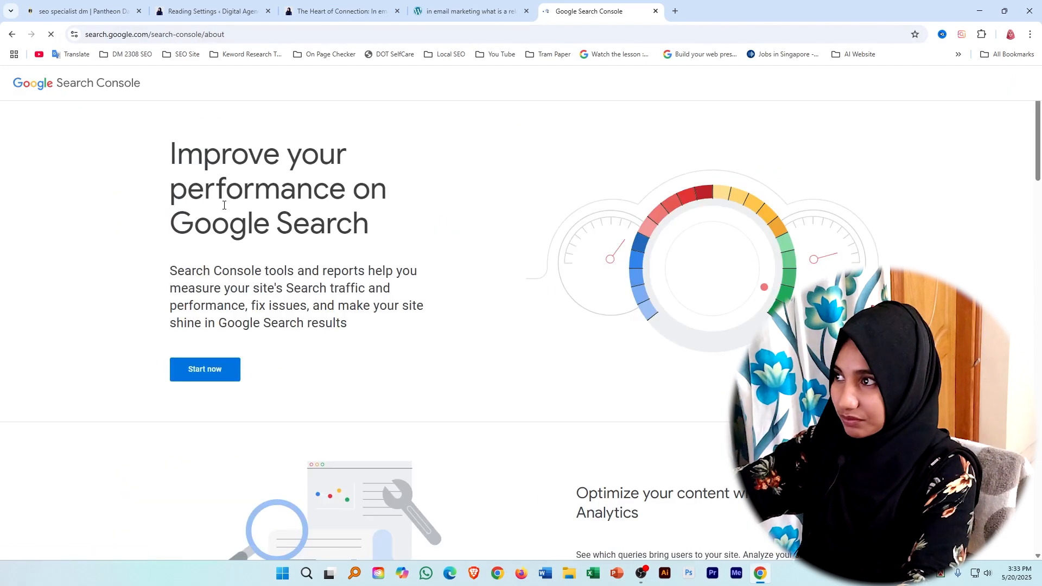
pyautogui.click(215, 374)
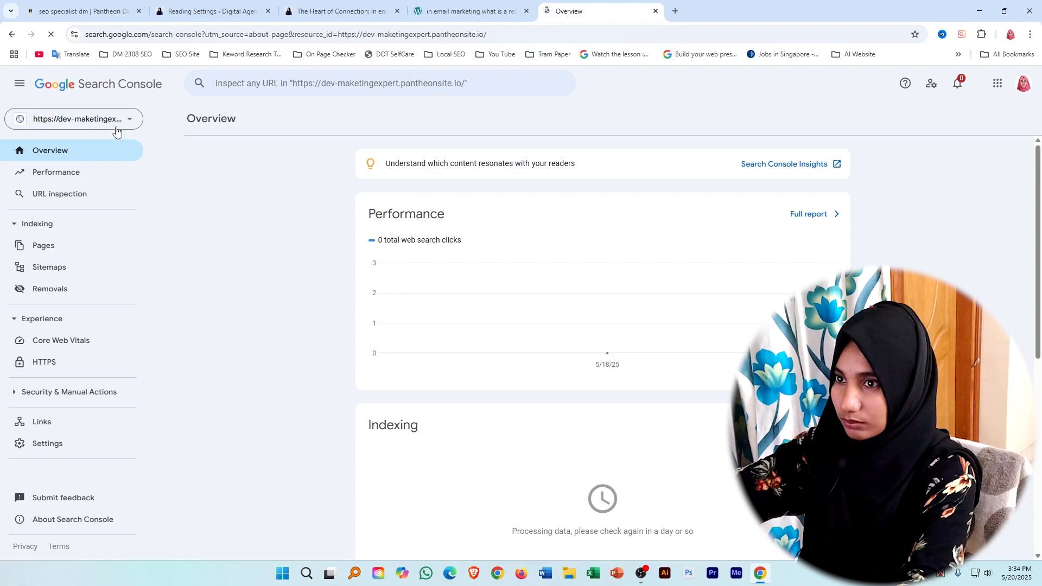
pyautogui.click(126, 119)
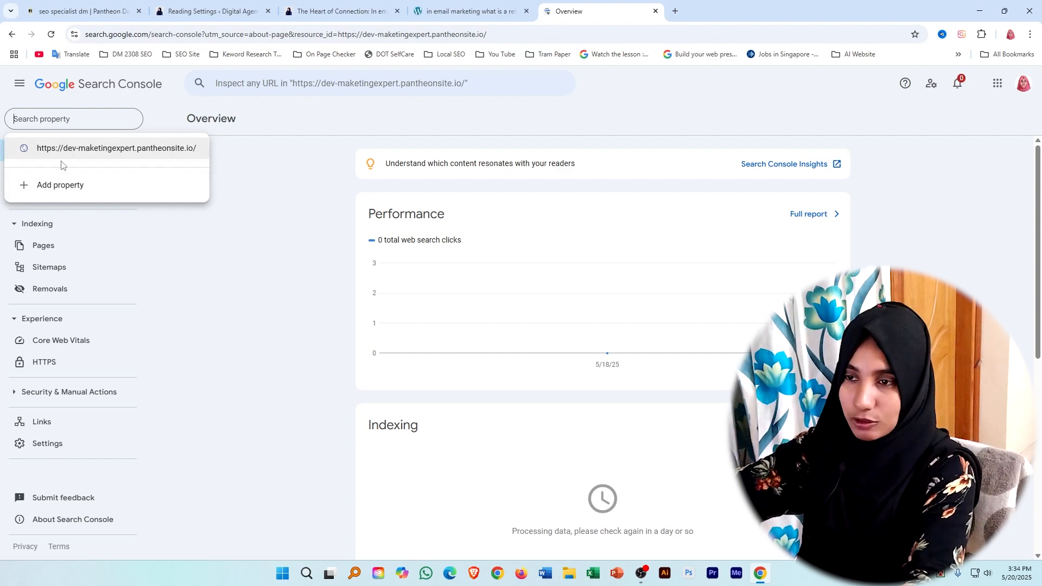
pyautogui.click(73, 186)
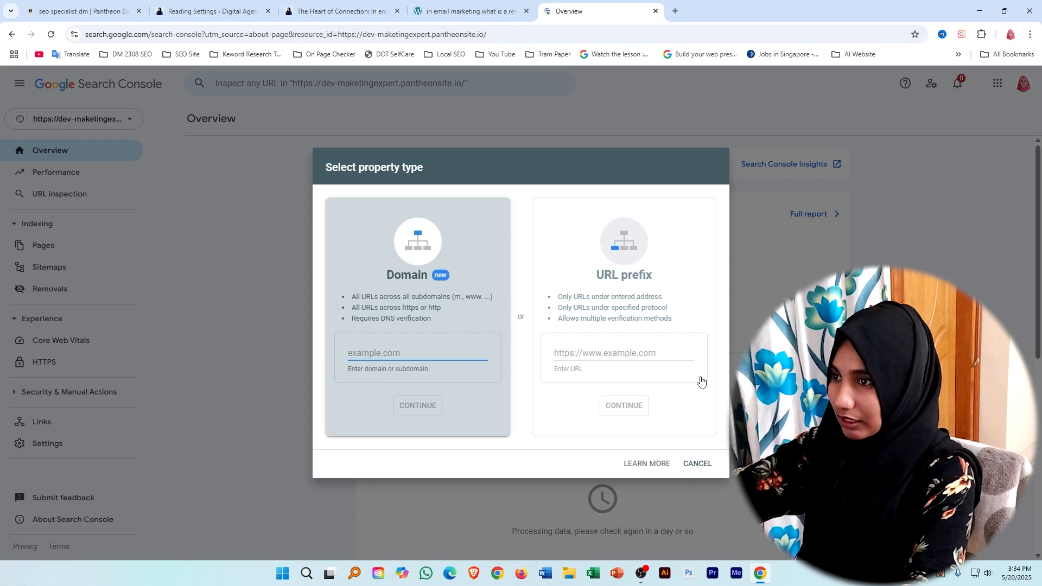
# Open the live site's homepage from the WordPress dashboard in a separate tab and copy its web address.
pyautogui.click(320, 5)
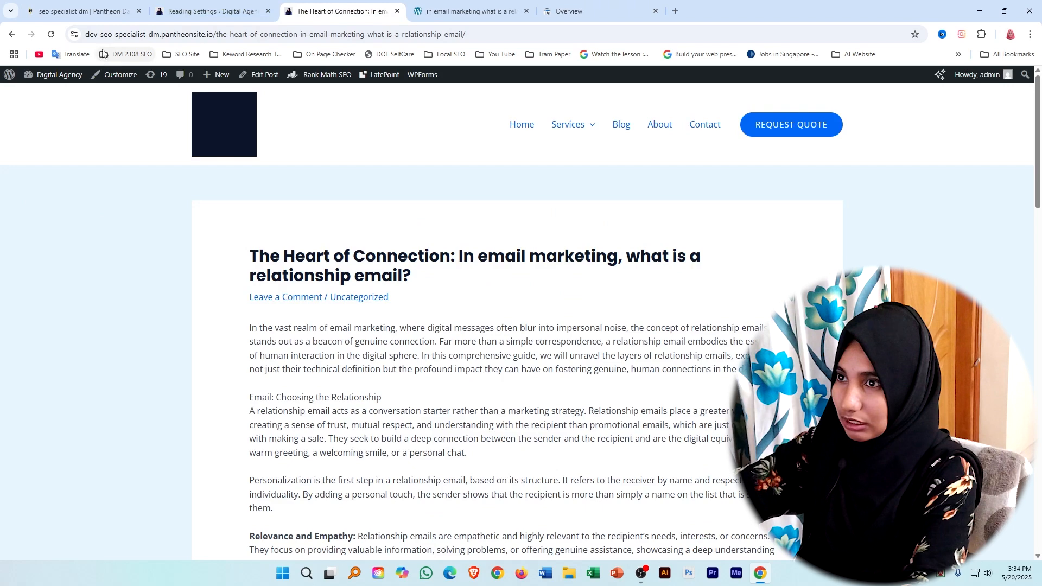
pyautogui.click(221, 5)
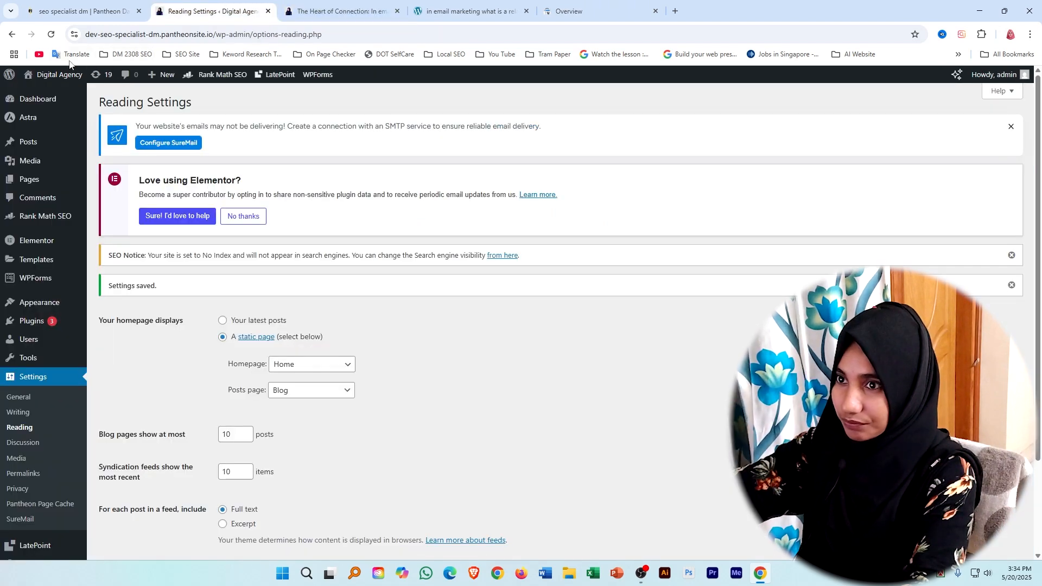
pyautogui.rightClick(52, 94)
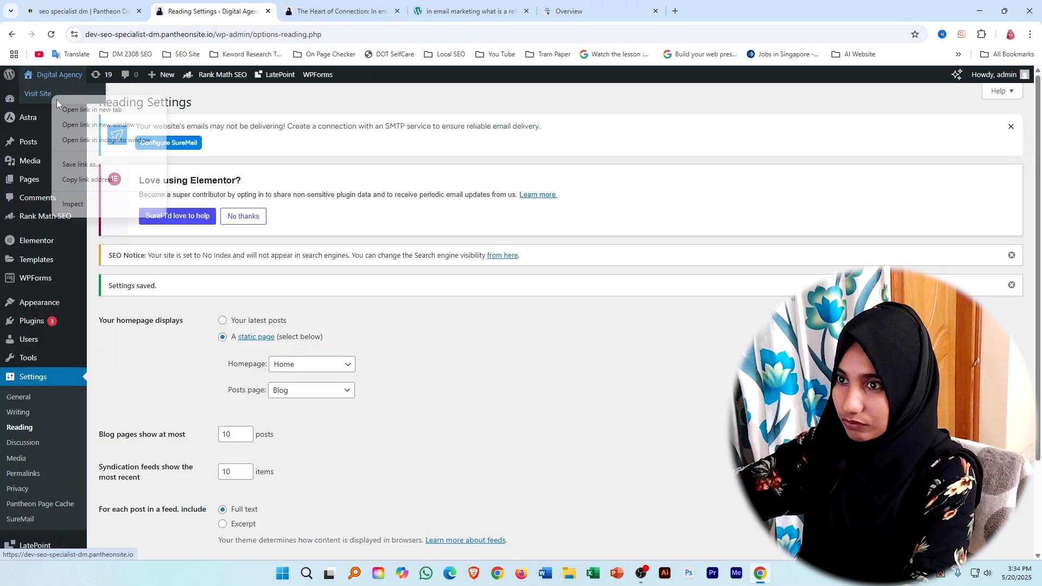
pyautogui.click(92, 107)
pyautogui.click(342, 11)
pyautogui.moveTo(214, 35); pyautogui.dragTo(86, 36)
pyautogui.rightClick(109, 36)
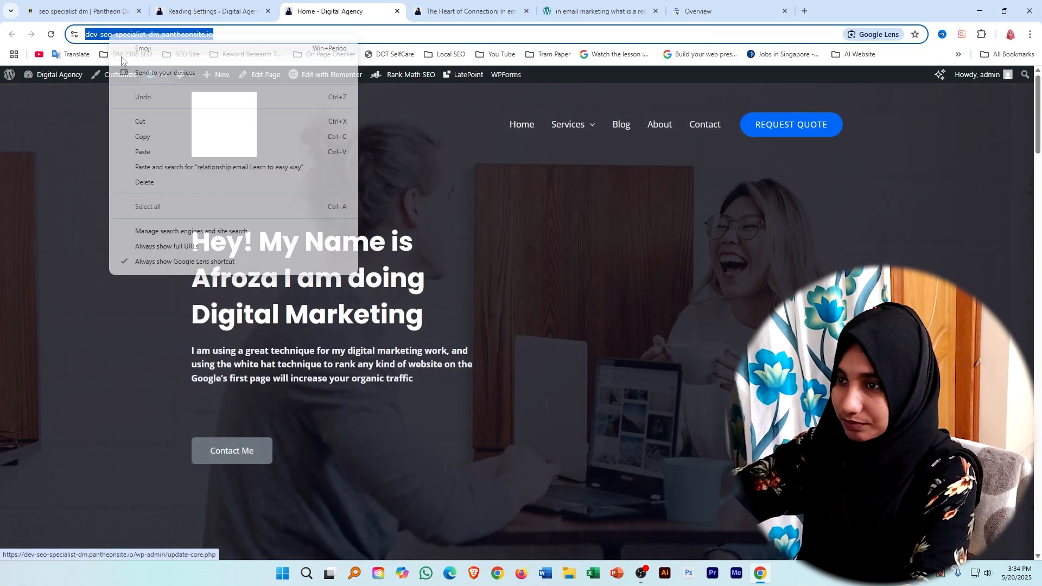
pyautogui.click(140, 136)
pyautogui.click(706, 11)
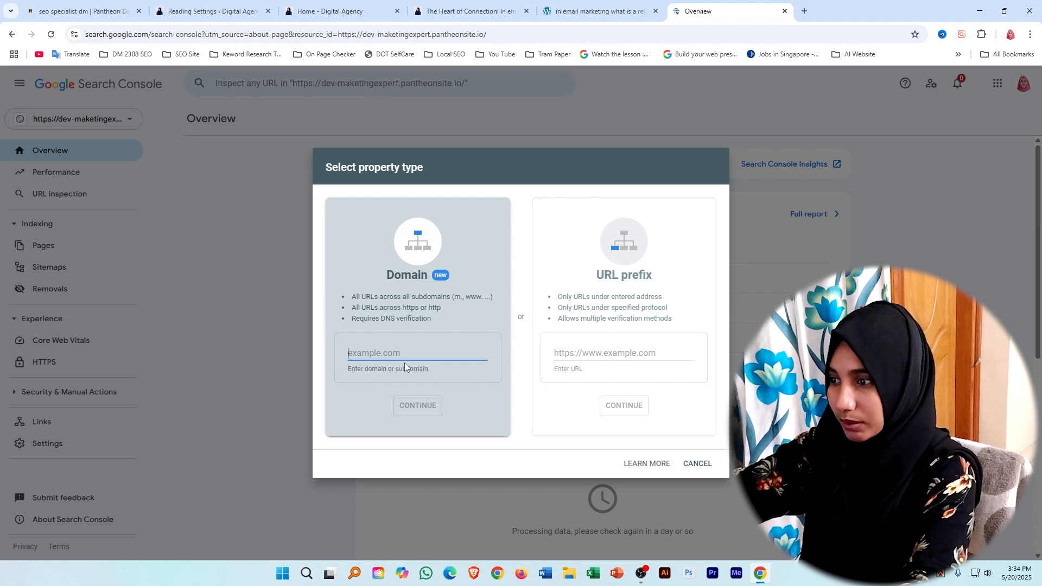
pyautogui.rightClick(592, 344)
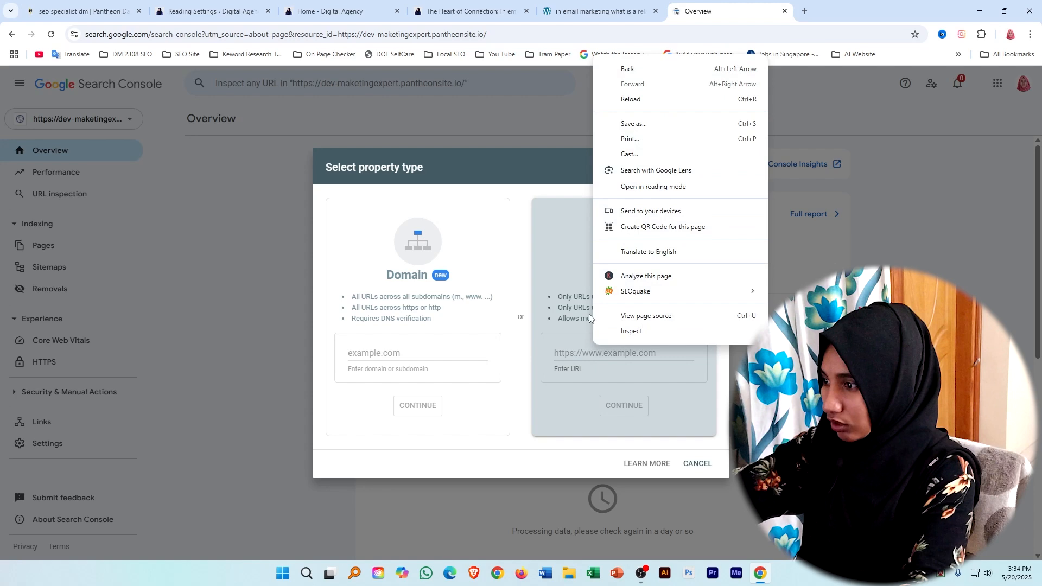
pyautogui.click(568, 350)
pyautogui.rightClick(570, 353)
pyautogui.click(593, 223)
pyautogui.click(624, 406)
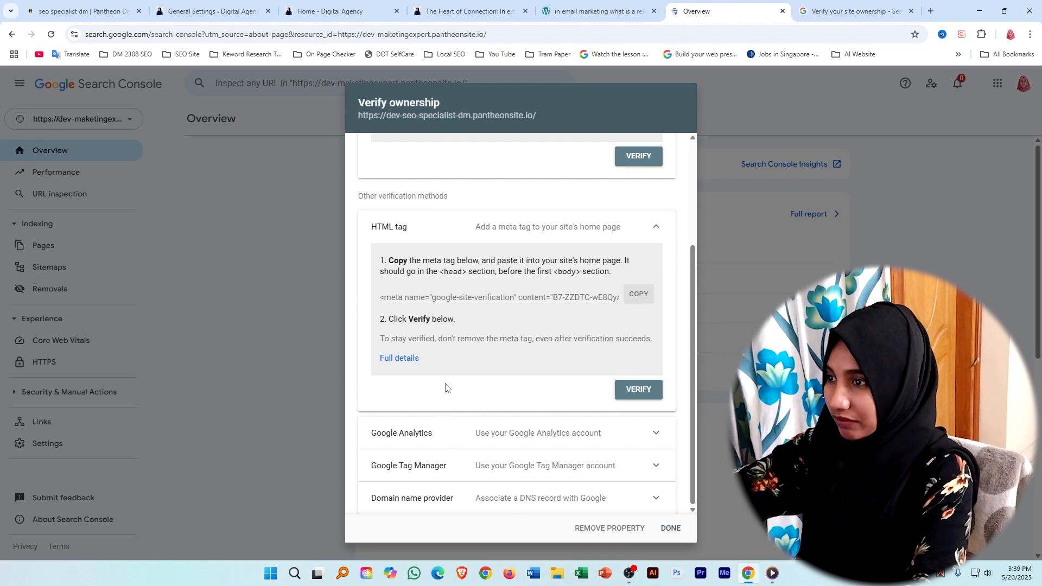
# Expand the HTML tag verification method and copy its google-site-verification meta tag.
pyautogui.scroll(3, 410, 265)
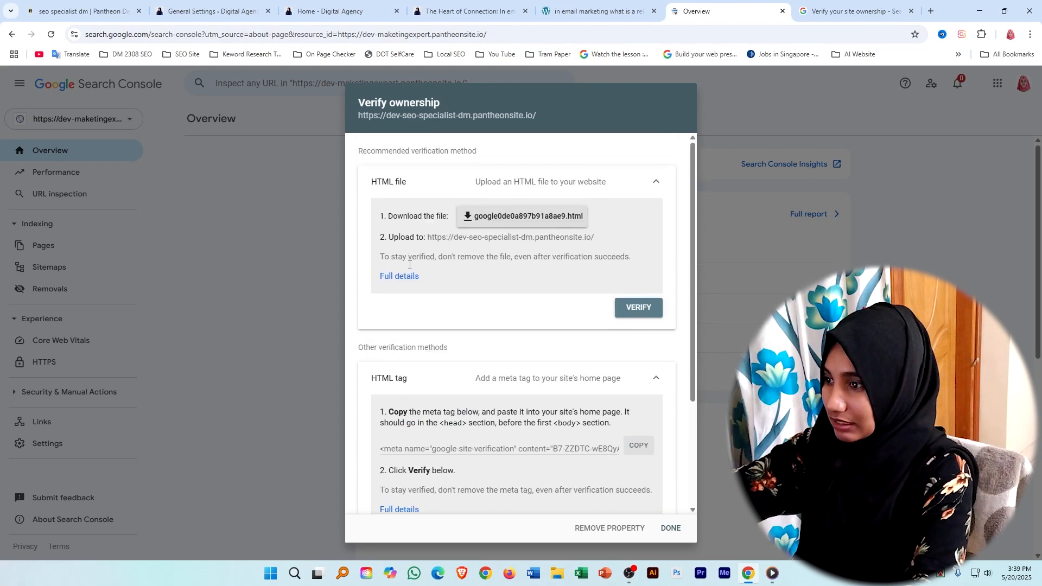
pyautogui.click(661, 384)
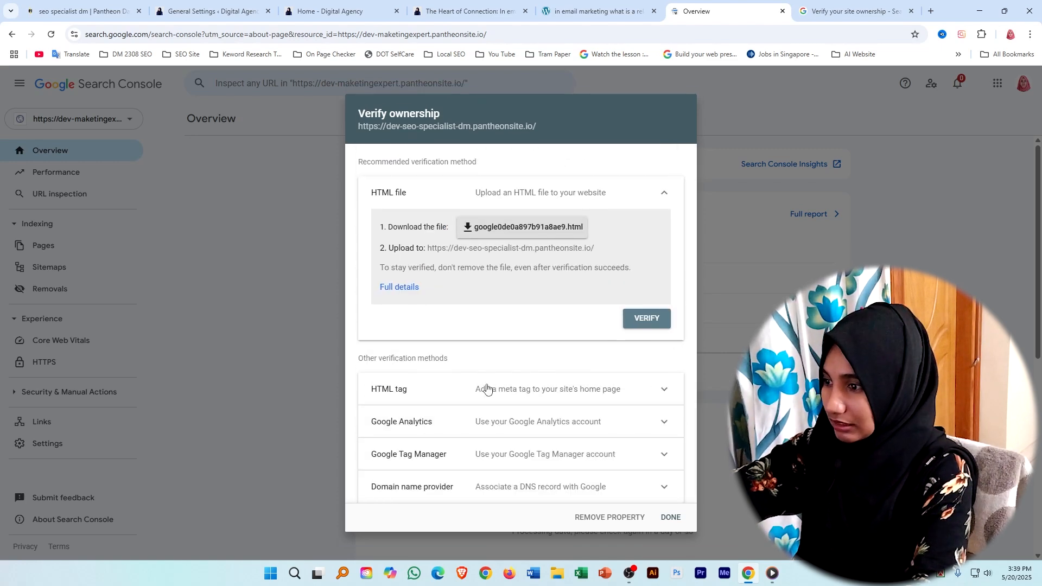
pyautogui.click(662, 392)
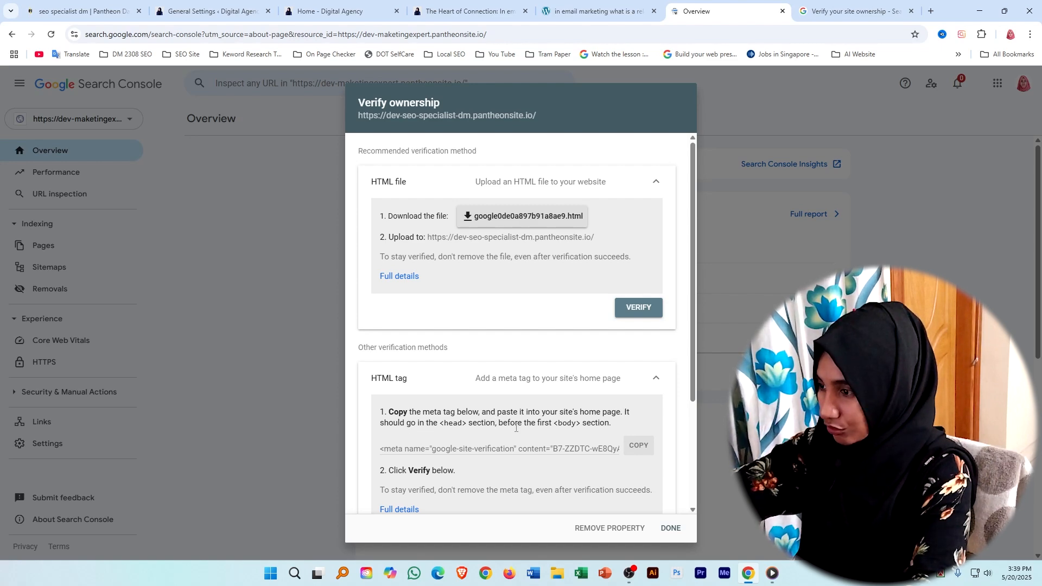
pyautogui.click(643, 450)
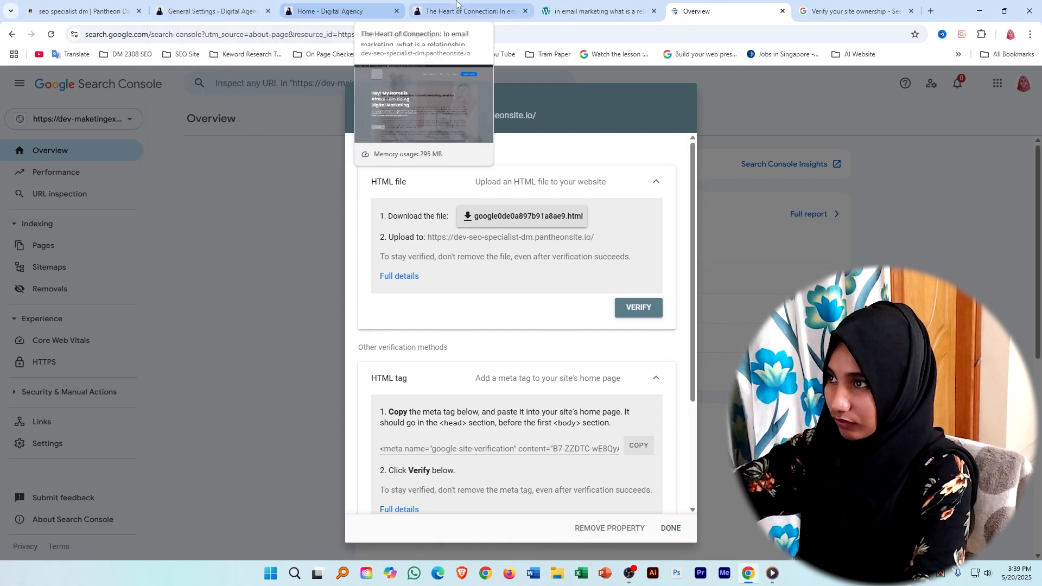
# Return to the WordPress dashboard and open the Theme File Editor for the active Astra theme.
pyautogui.click(222, 4)
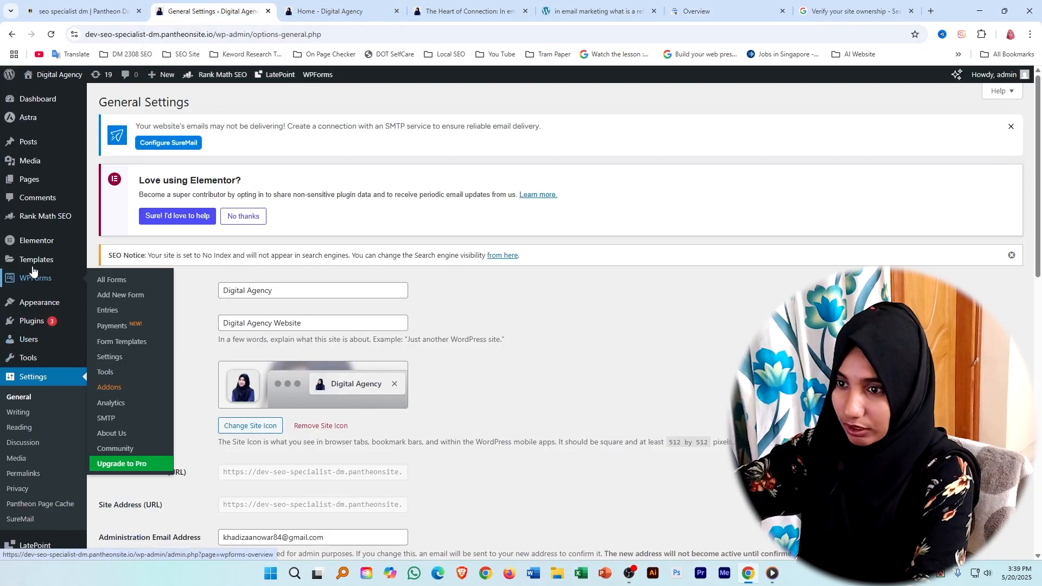
pyautogui.moveTo(22, 307)
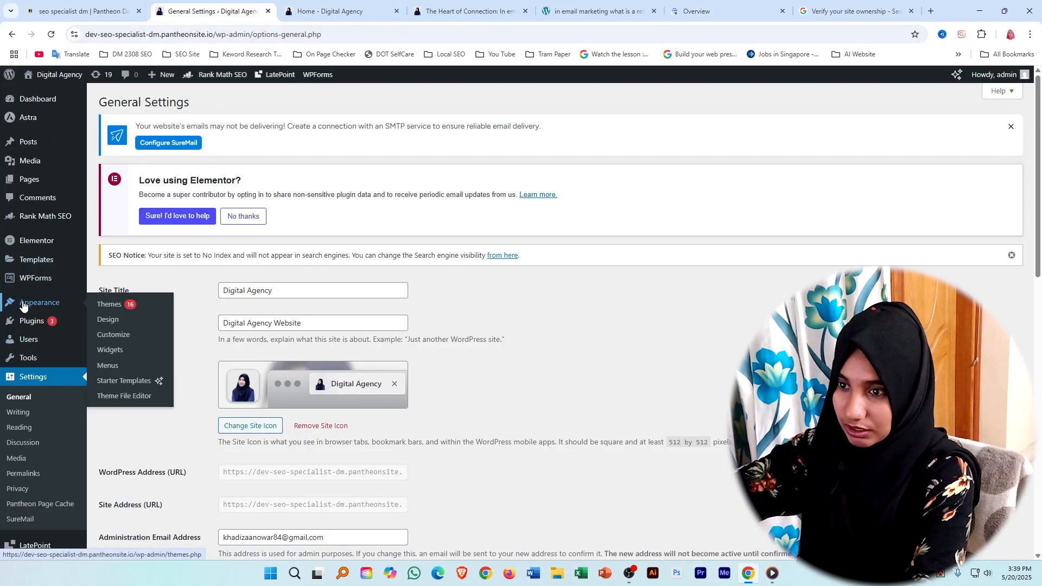
pyautogui.click(118, 403)
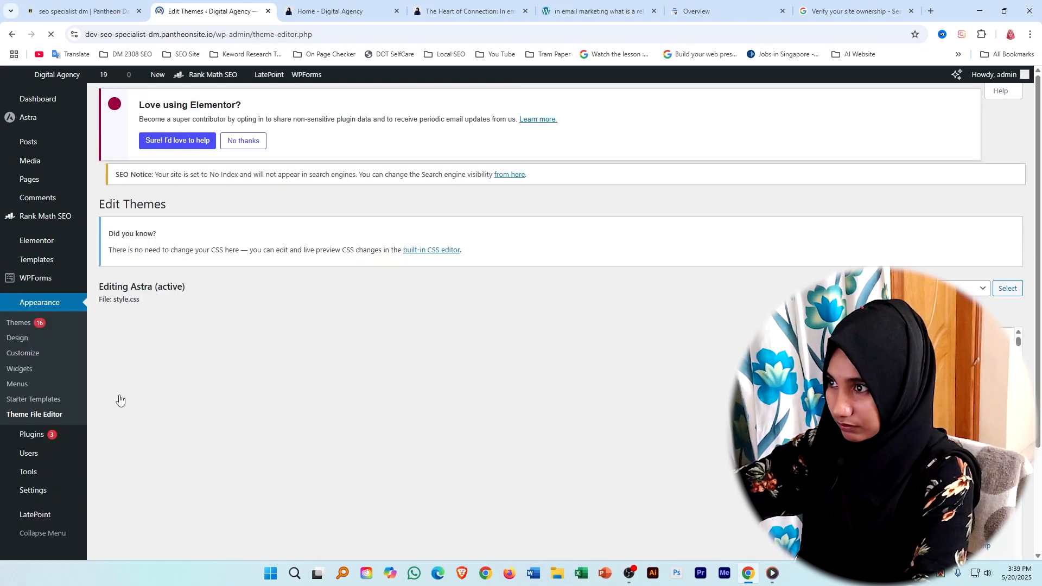
pyautogui.scroll(-4, 944, 293)
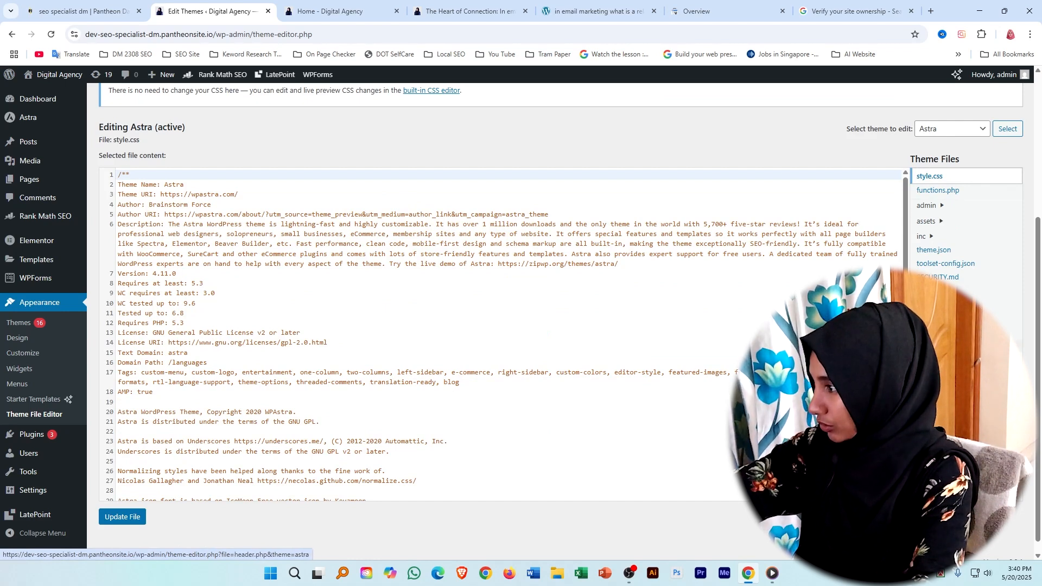
# Open the Astra theme's header.php for editing and locate the closing </head> tag.
pyautogui.click(939, 346)
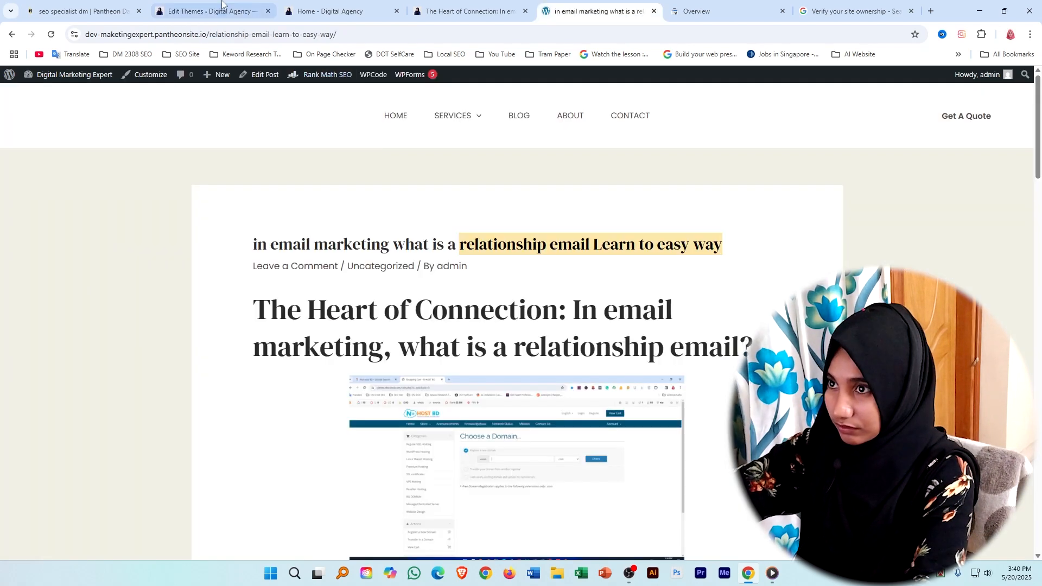
pyautogui.click(222, 7)
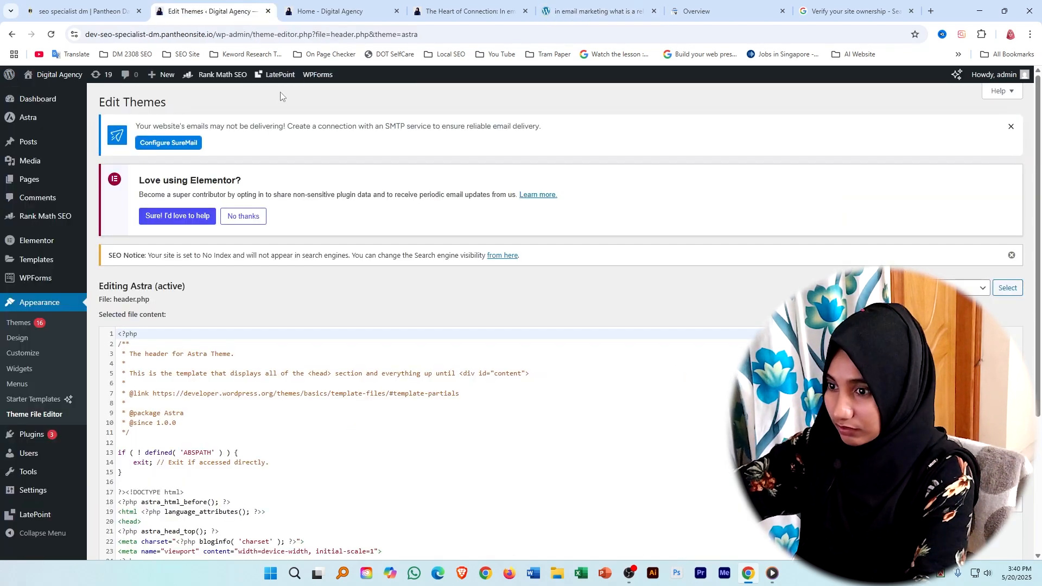
pyautogui.scroll(-2, 237, 457)
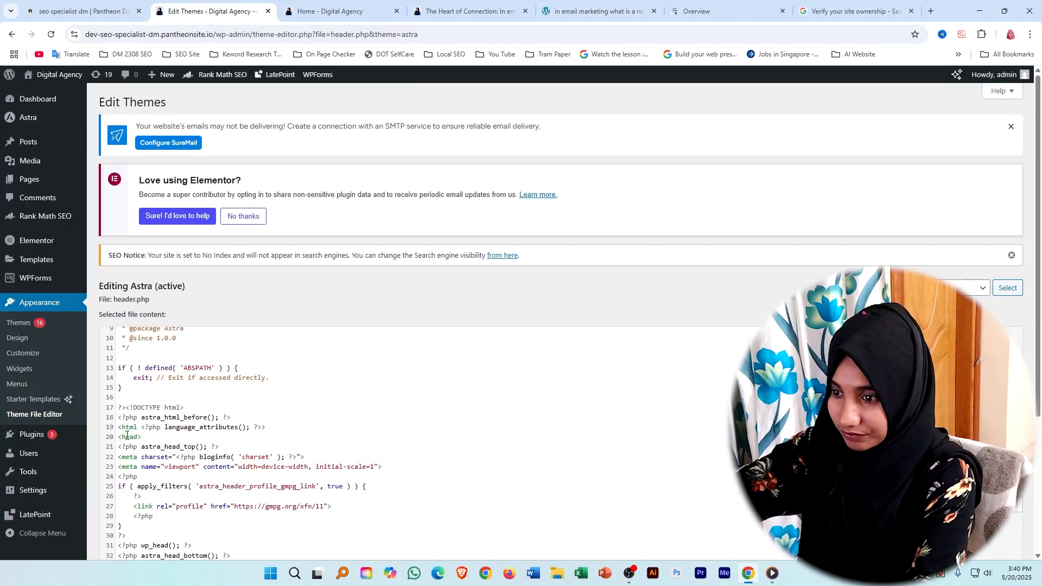
pyautogui.scroll(-3, 127, 433)
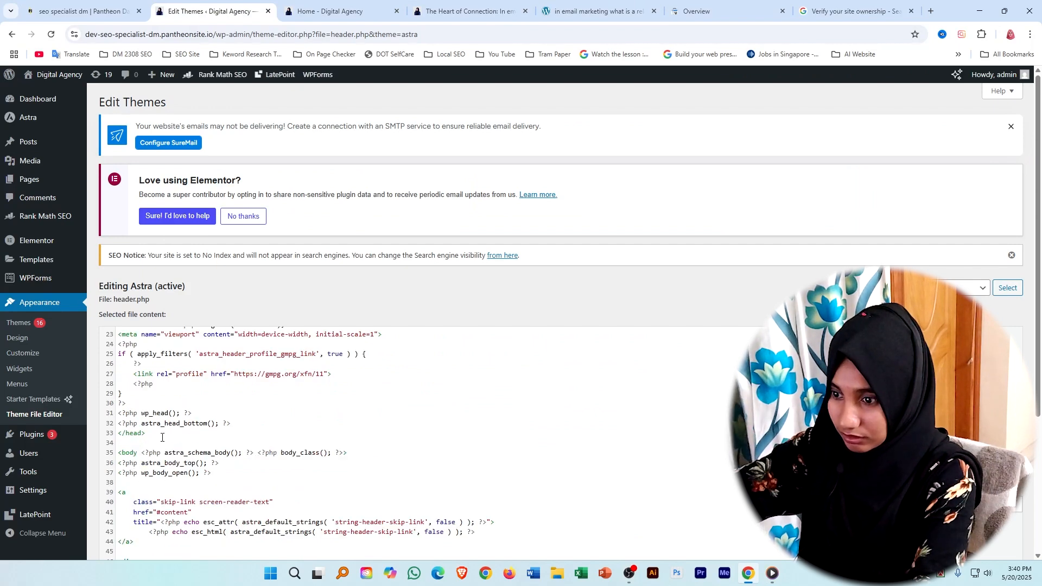
# Paste the copied google-site-verification meta tag on a new line just before </head> in header.php and update the file.
pyautogui.click(242, 424)
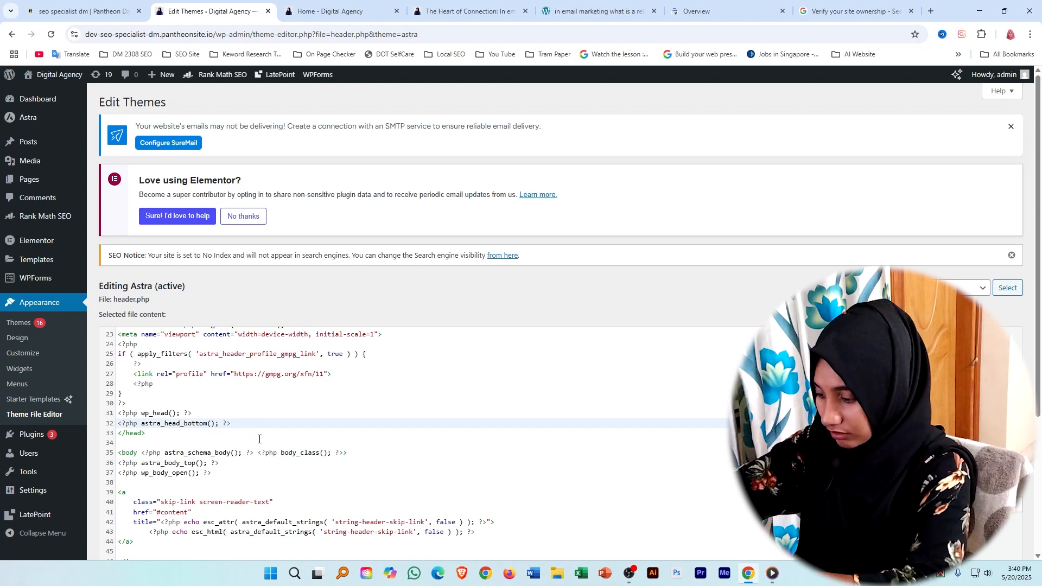
pyautogui.press('Return')
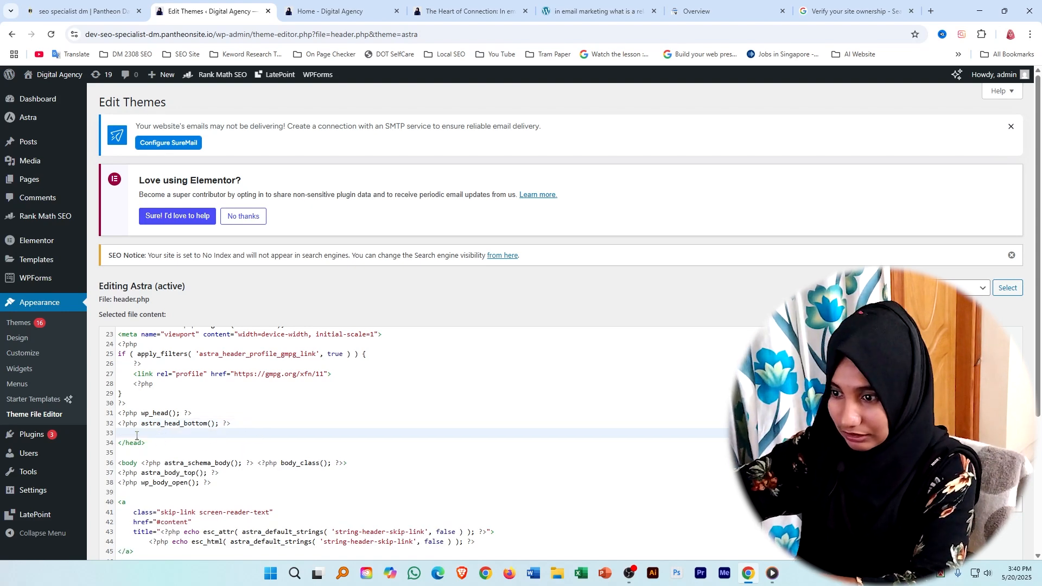
pyautogui.hotkey('ctrl', 'v')
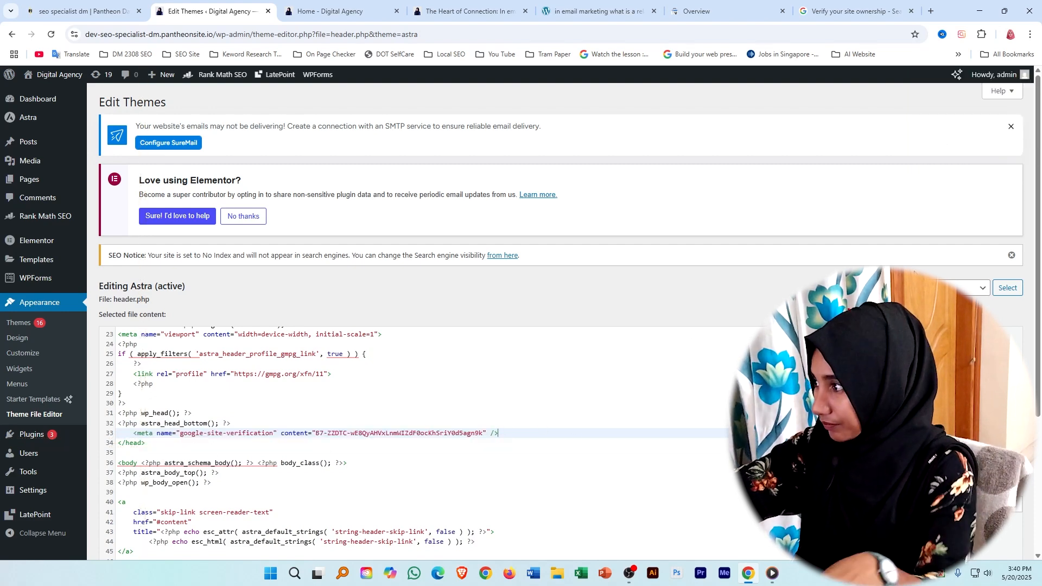
pyautogui.scroll(-3, 645, 345)
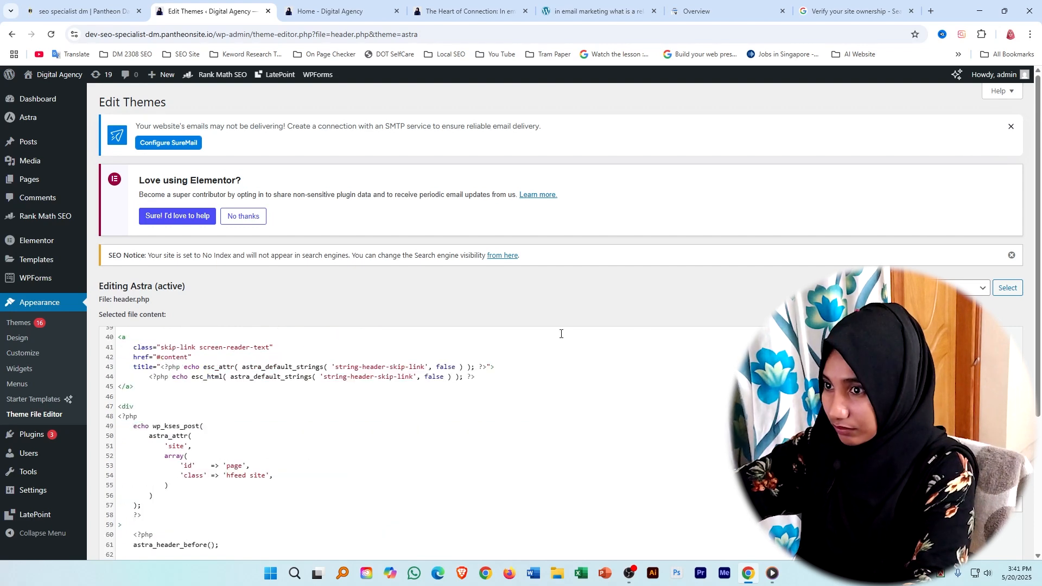
pyautogui.scroll(-3, 560, 333)
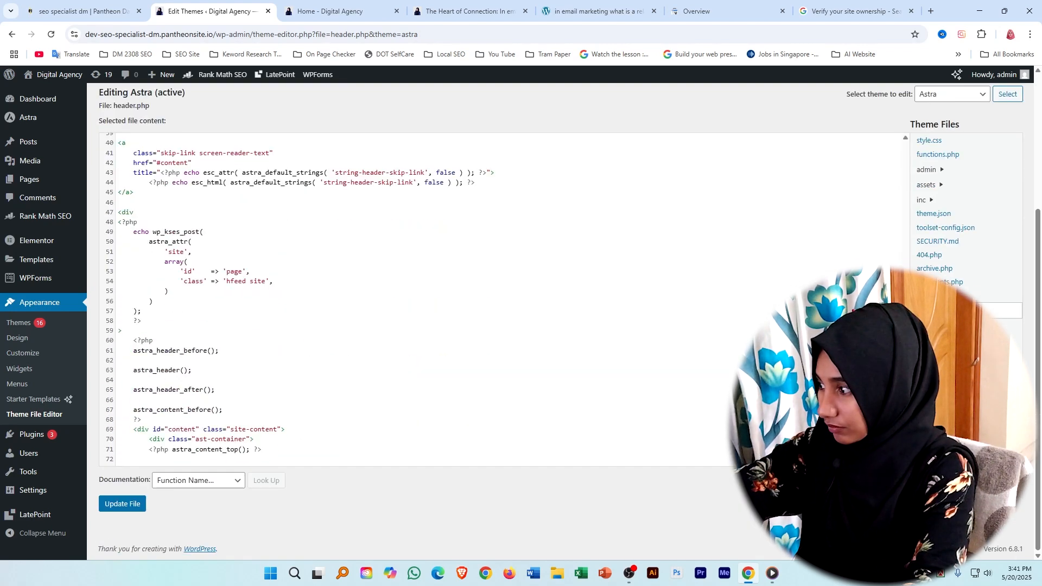
pyautogui.click(123, 504)
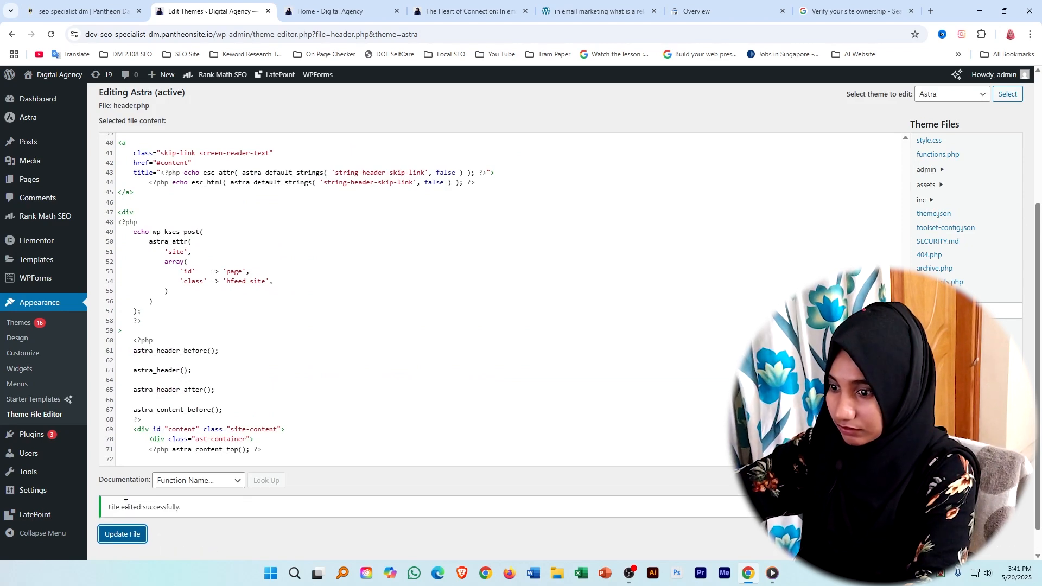
pyautogui.scroll(10, 682, 356)
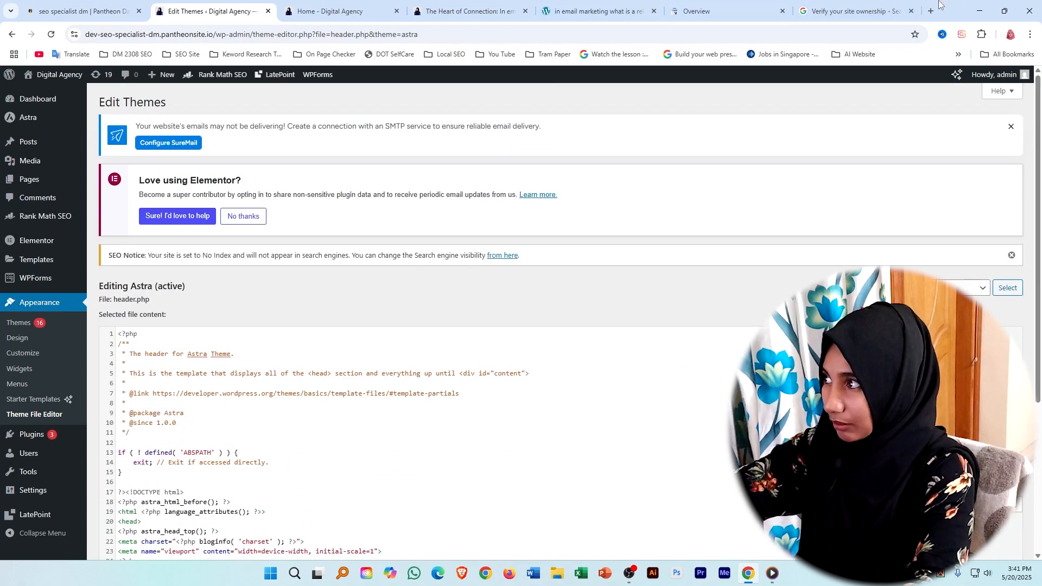
# Return to Search Console, verify ownership with the HTML tag method, and go to the verified property.
pyautogui.click(847, 11)
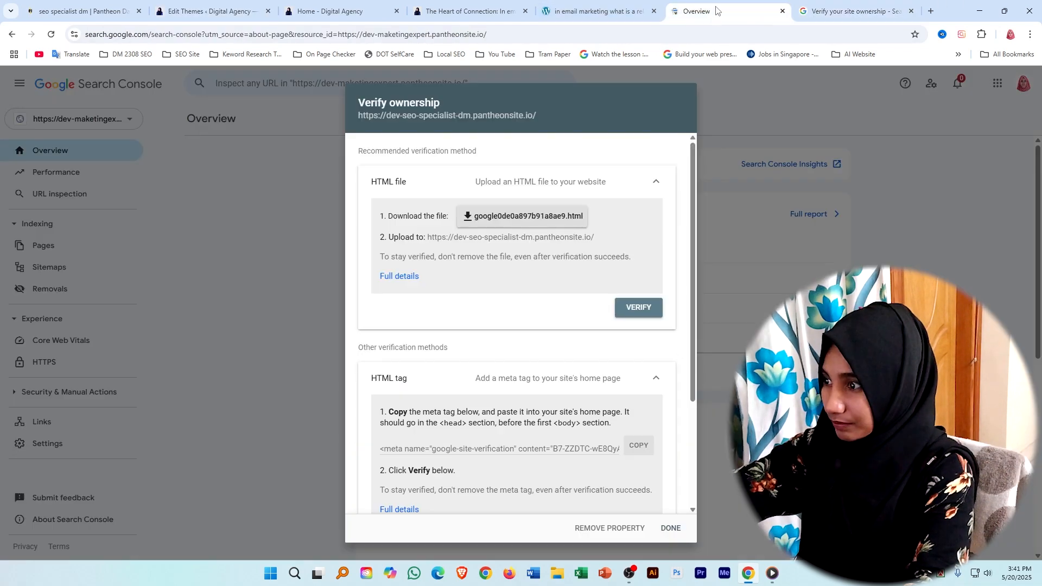
pyautogui.click(635, 374)
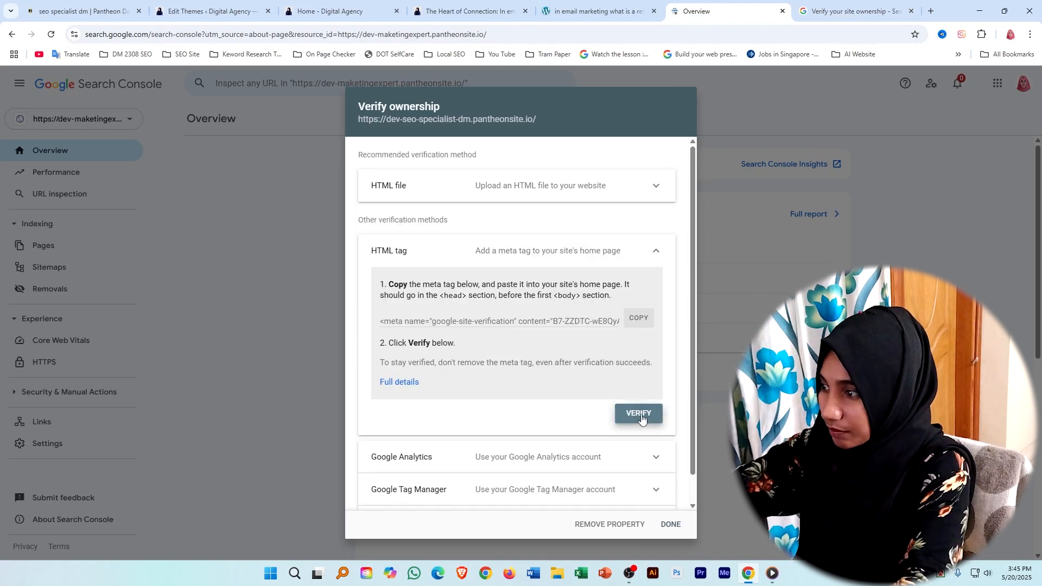
pyautogui.click(640, 414)
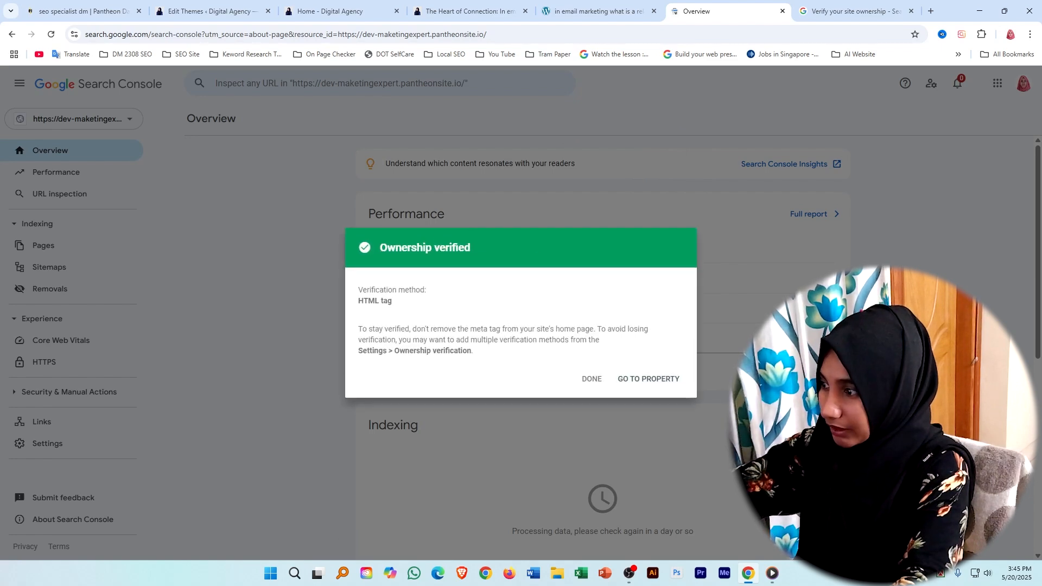
pyautogui.click(645, 381)
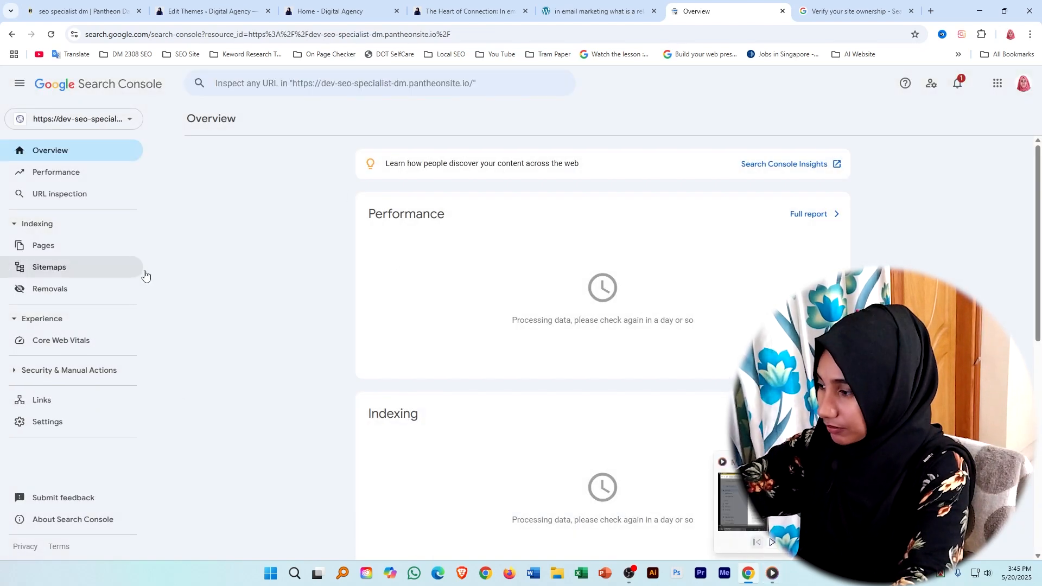
# Close the Media Player and look through the property's Overview and Performance reports in Search Console.
pyautogui.moveTo(772, 573)
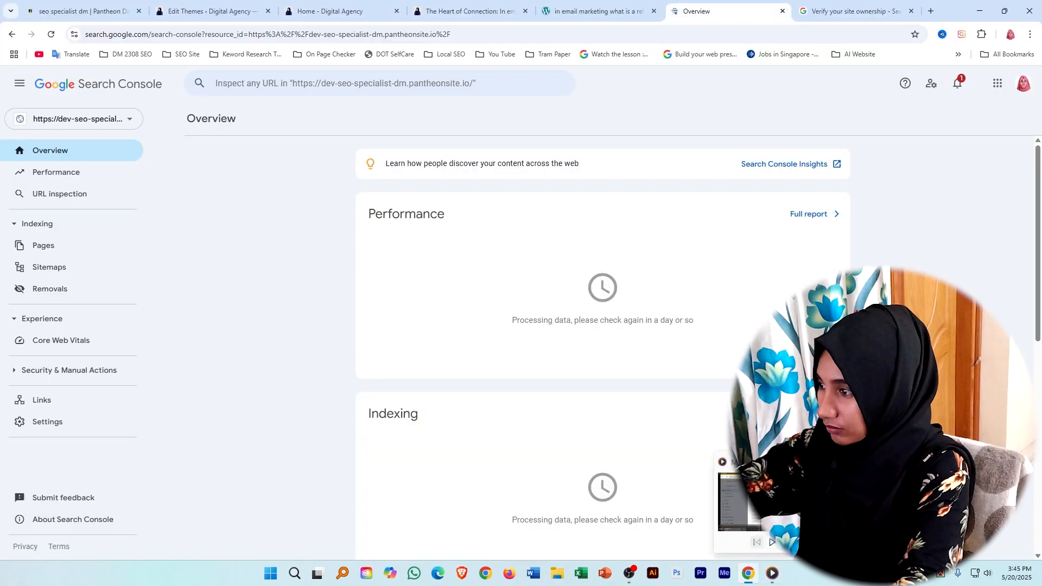
pyautogui.click(821, 462)
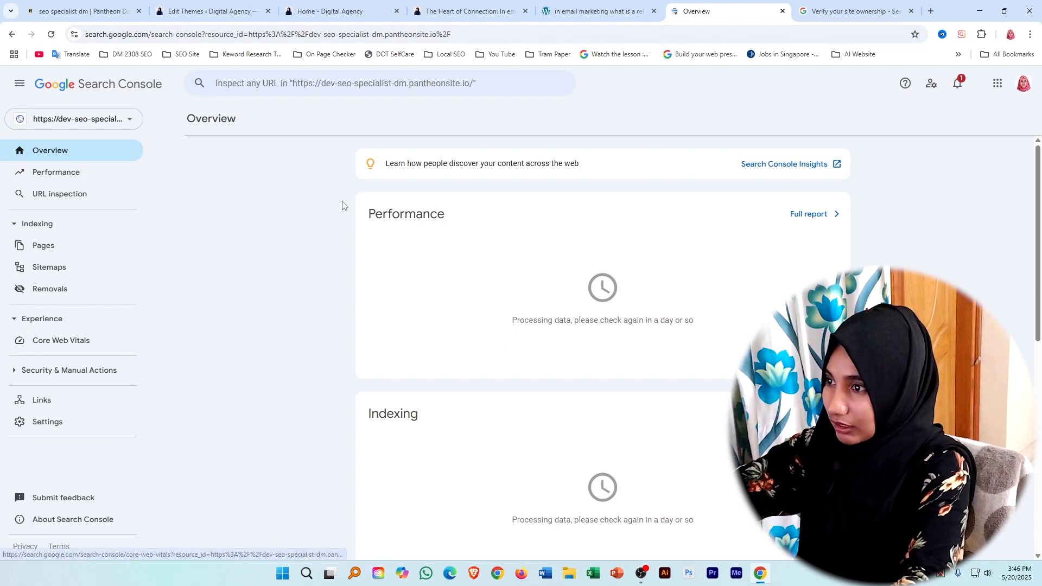
pyautogui.scroll(-8, 439, 406)
pyautogui.scroll(8, 396, 384)
pyautogui.scroll(-8, 395, 354)
pyautogui.scroll(8, 425, 281)
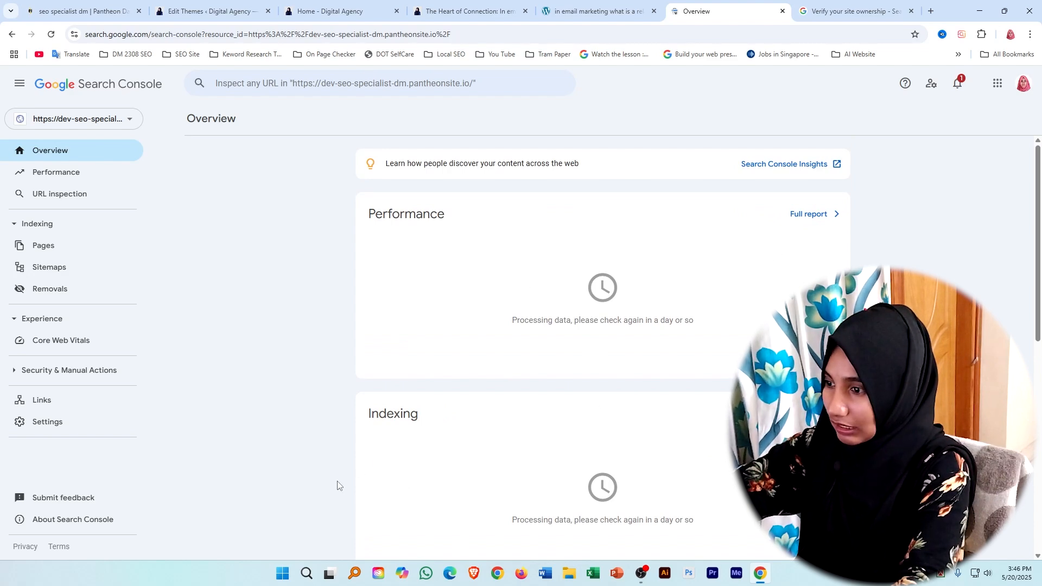
pyautogui.scroll(-8, 591, 450)
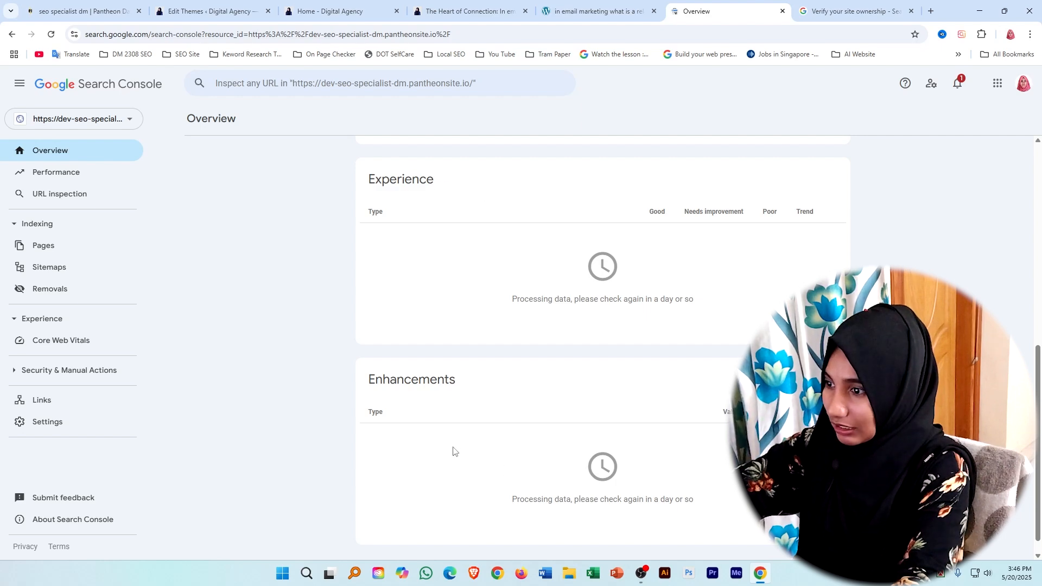
pyautogui.scroll(8, 455, 445)
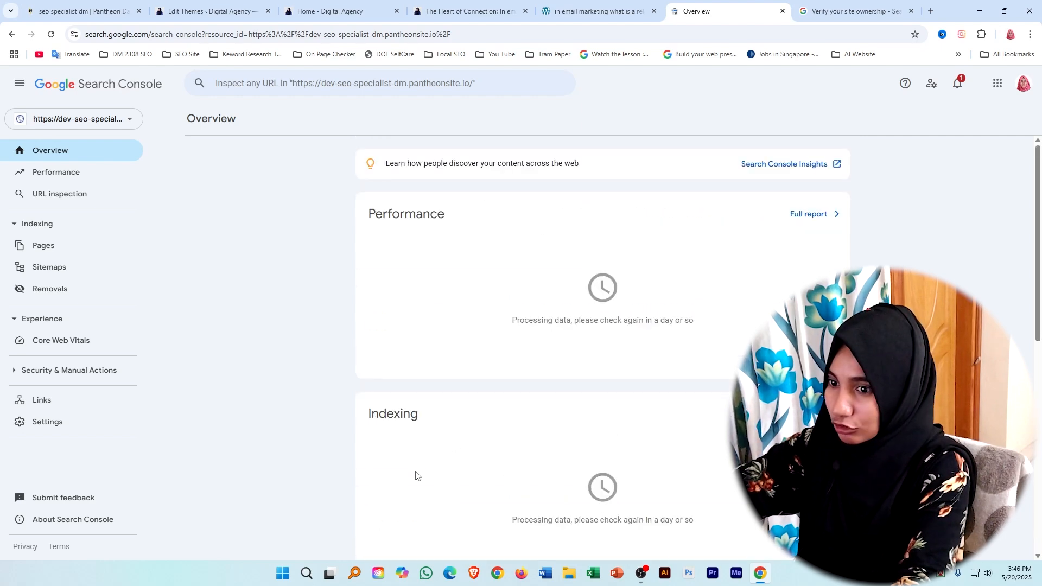
pyautogui.click(57, 172)
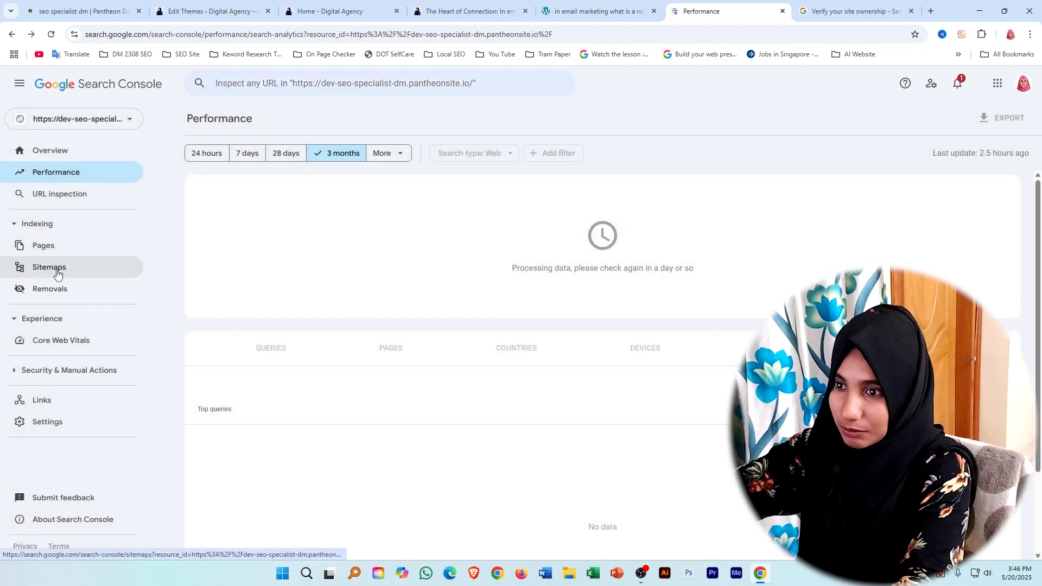
# Submit sitemap.xml as a new sitemap for the property and dismiss the confirmation.
pyautogui.click(57, 275)
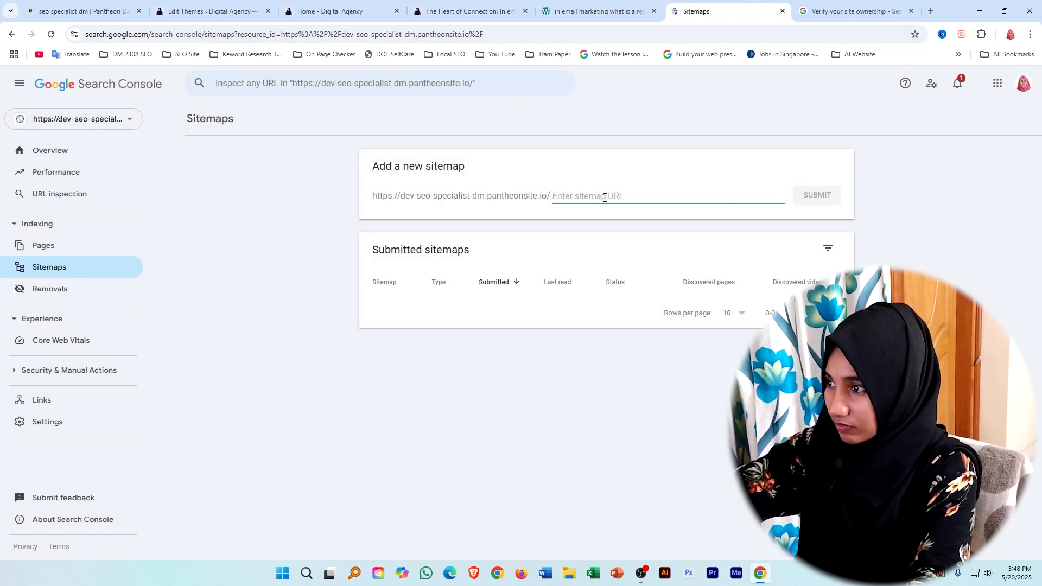
pyautogui.write('sitemap.xml')
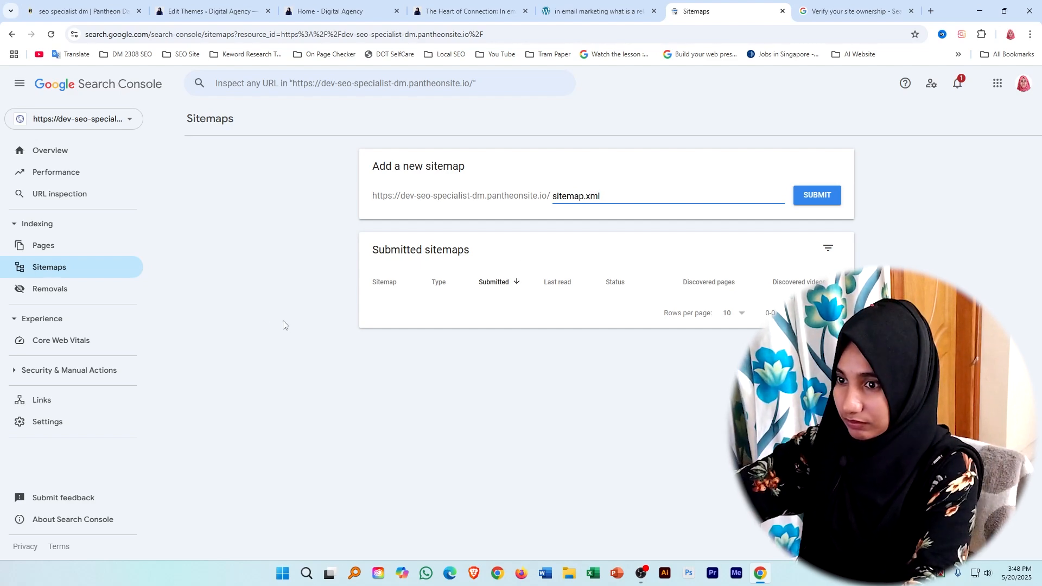
pyautogui.click(814, 200)
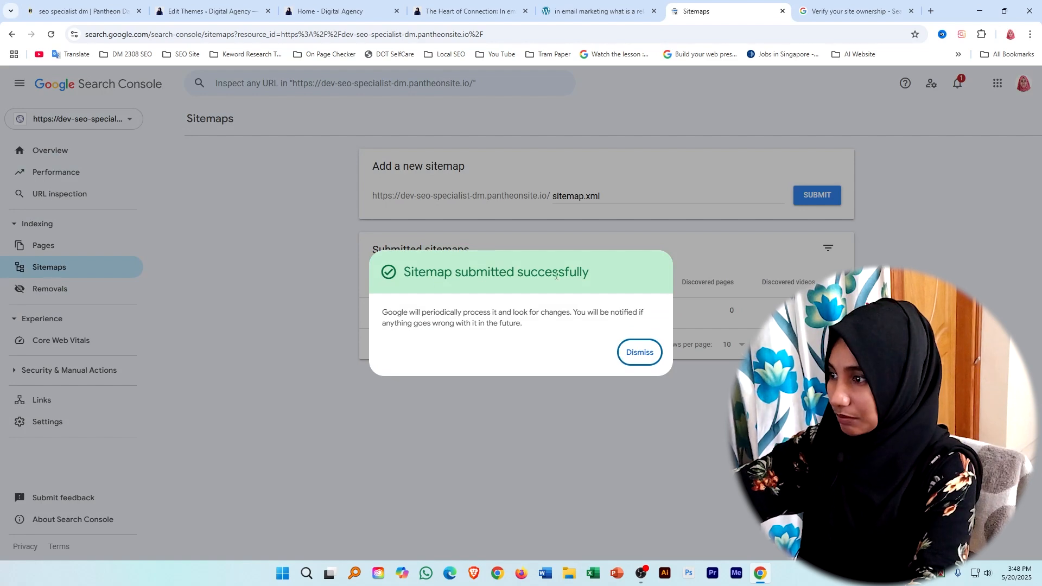
pyautogui.click(640, 351)
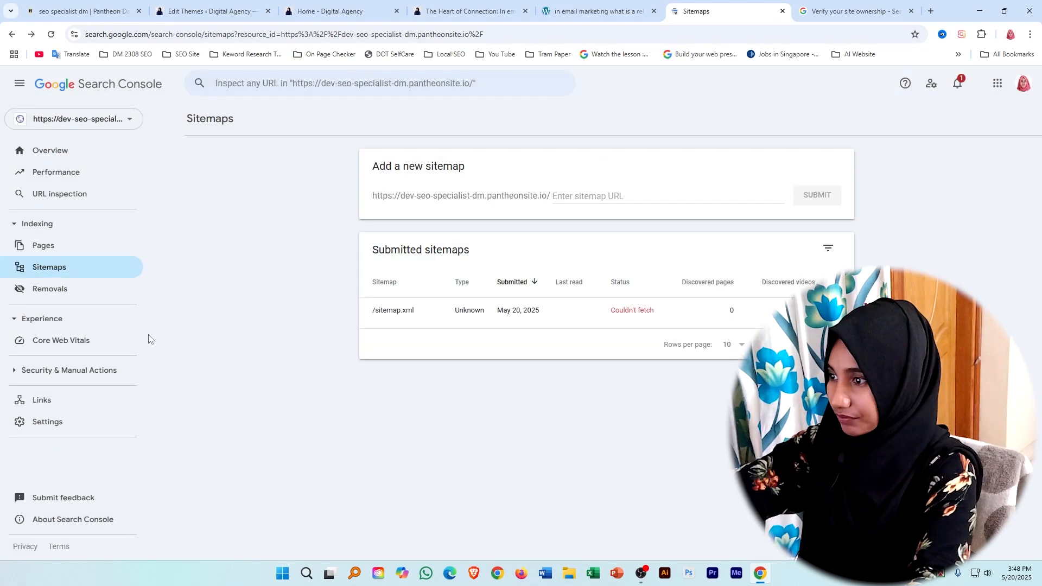
# Go from the Performance report to the live site's Home page and copy its web address.
pyautogui.click(60, 173)
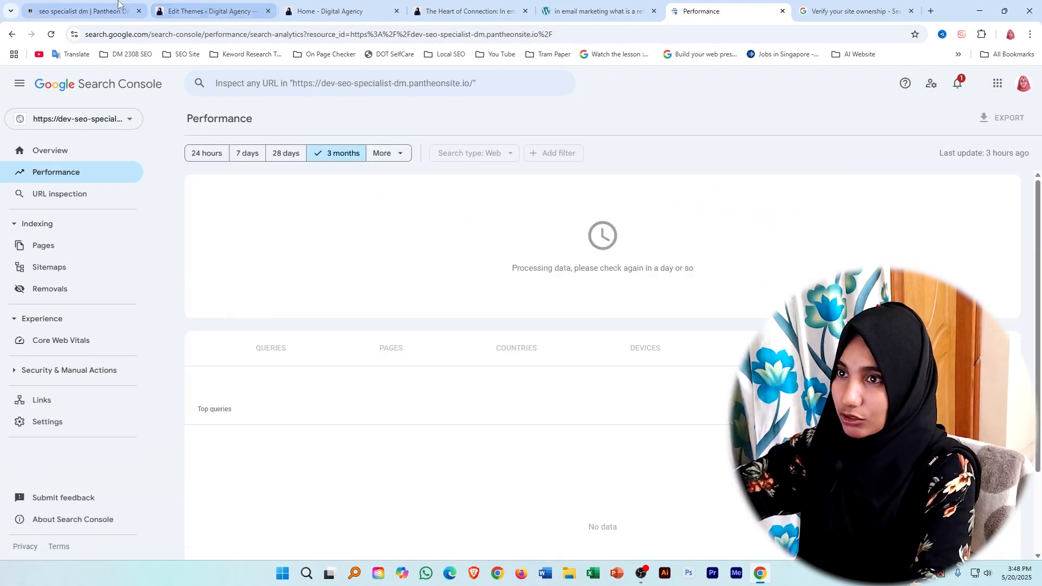
pyautogui.click(470, 7)
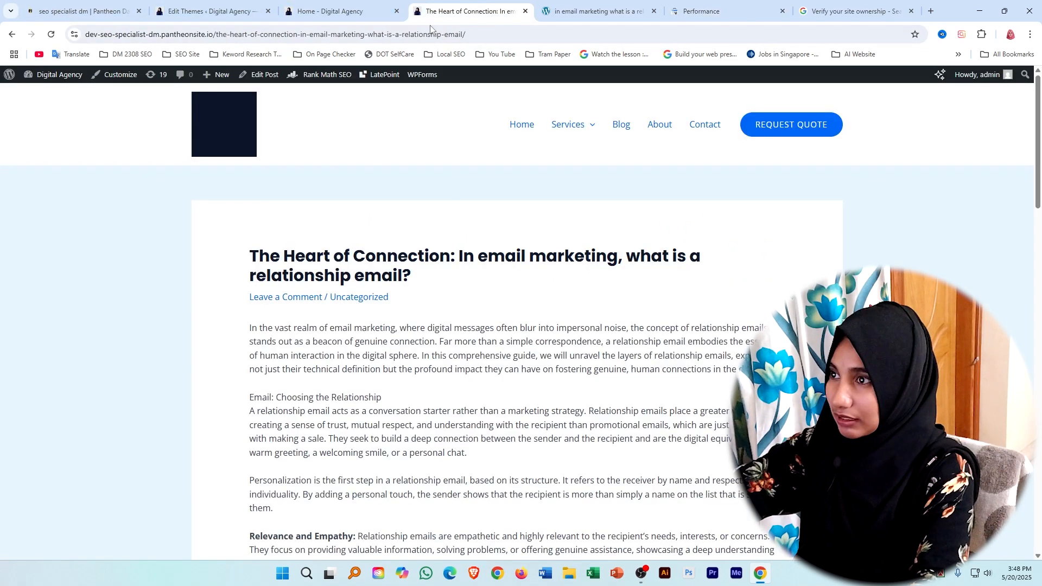
pyautogui.click(521, 126)
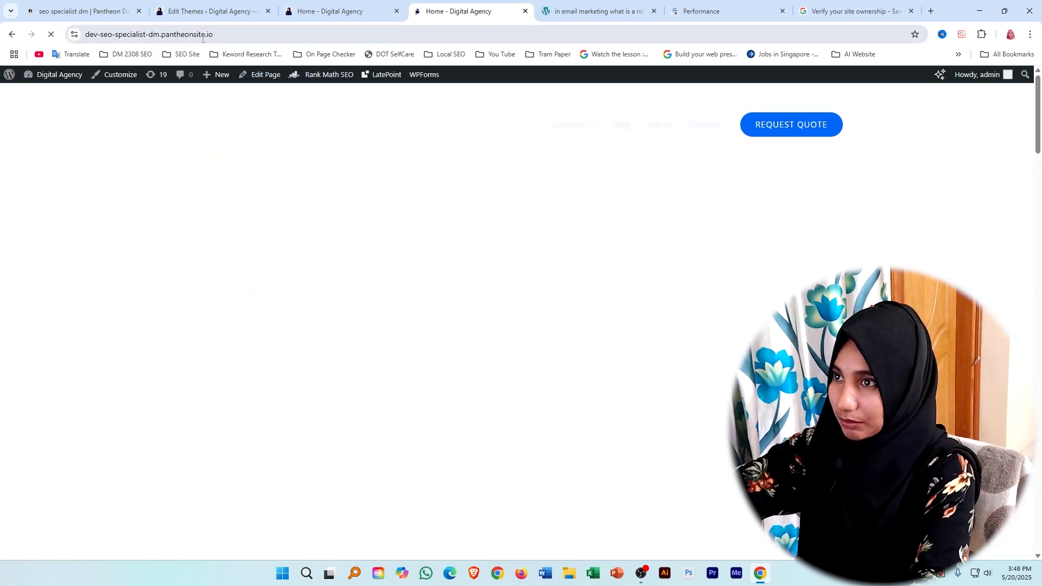
pyautogui.click(203, 38)
pyautogui.hotkey('ctrl', 'c')
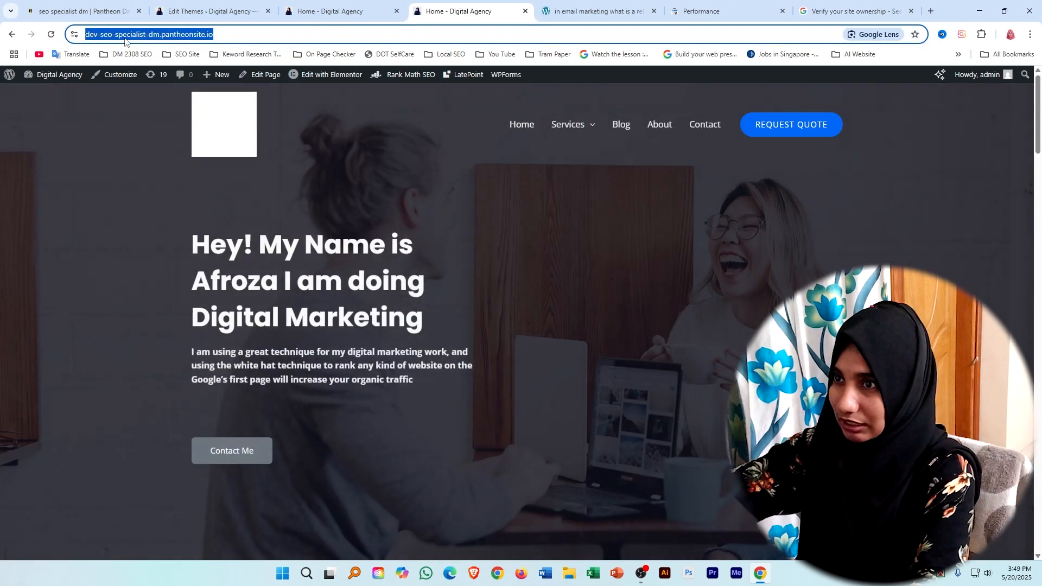
pyautogui.rightClick(132, 37)
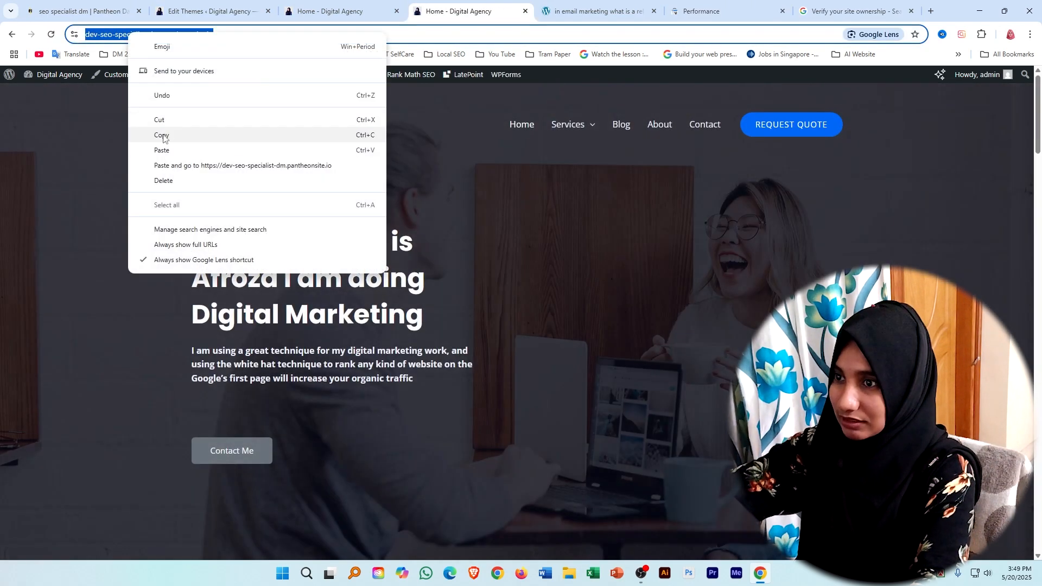
pyautogui.click(169, 137)
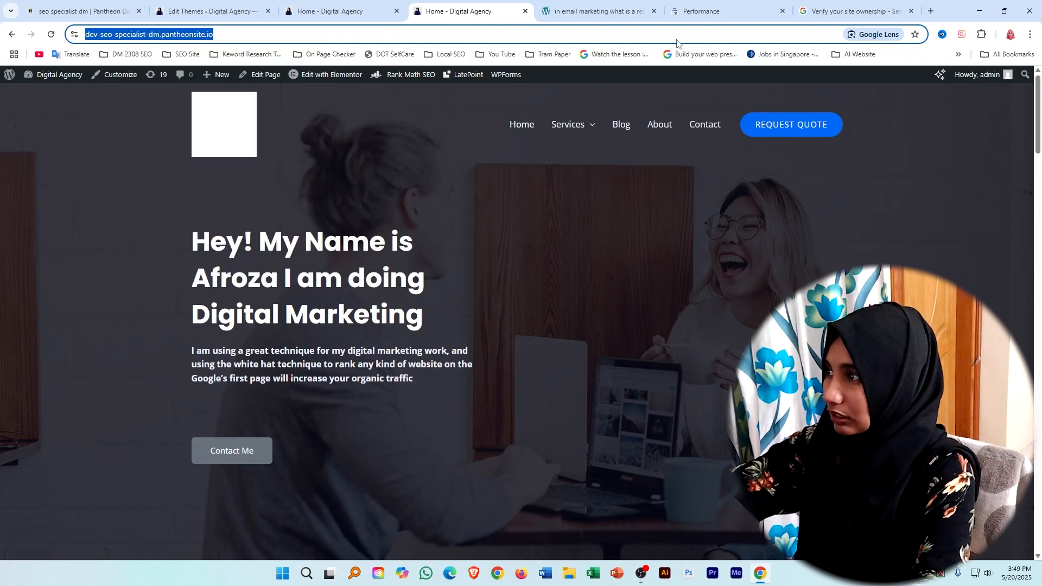
pyautogui.click(701, 7)
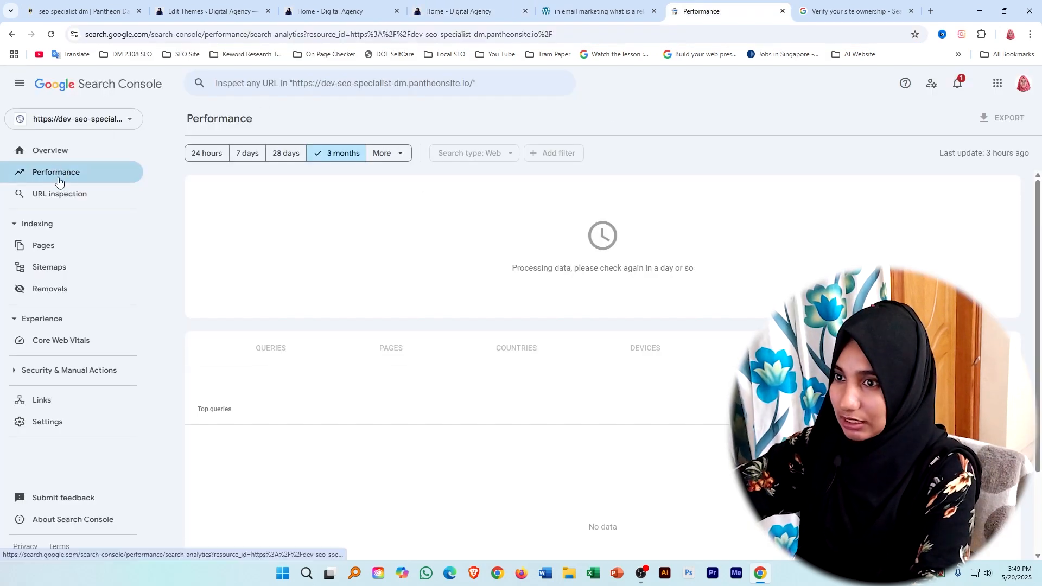
pyautogui.click(303, 83)
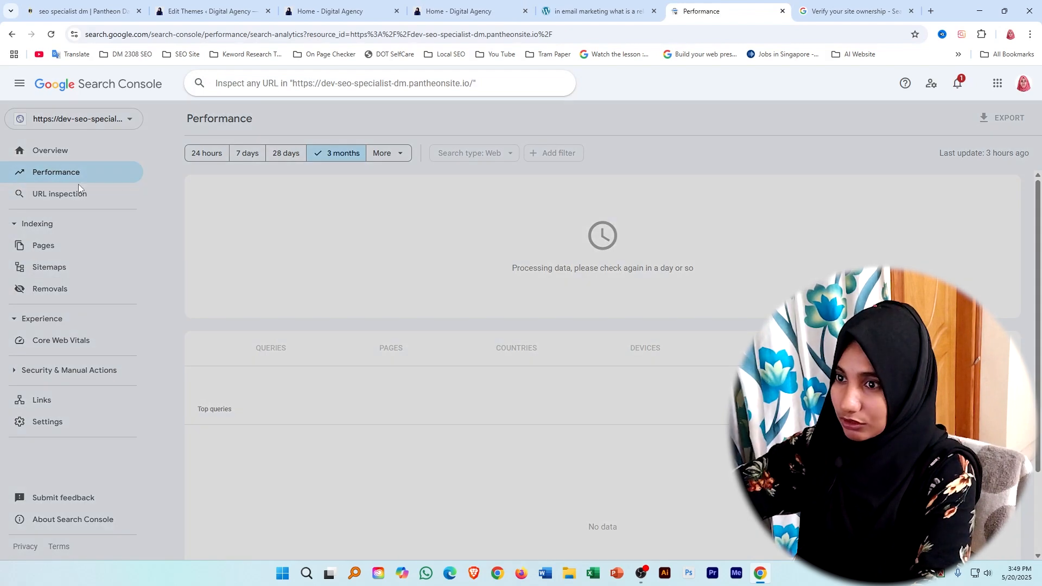
pyautogui.click(47, 194)
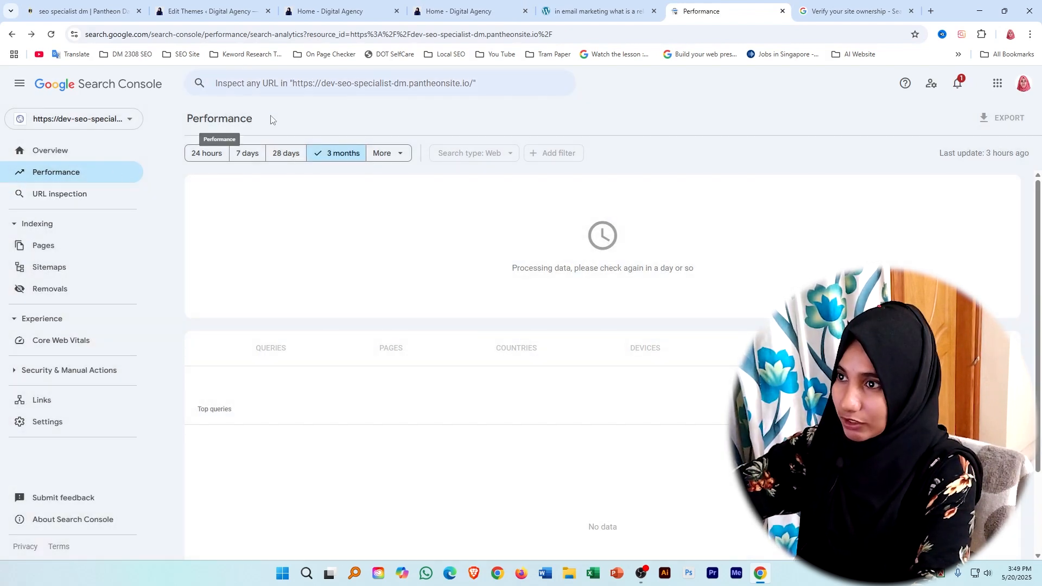
pyautogui.rightClick(289, 85)
pyautogui.click(310, 192)
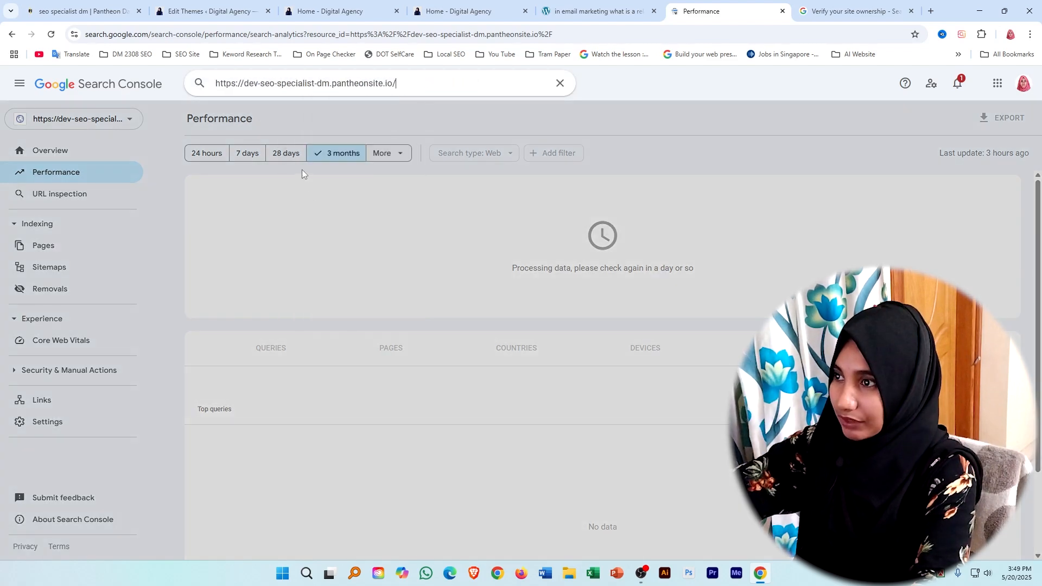
pyautogui.press('Return')
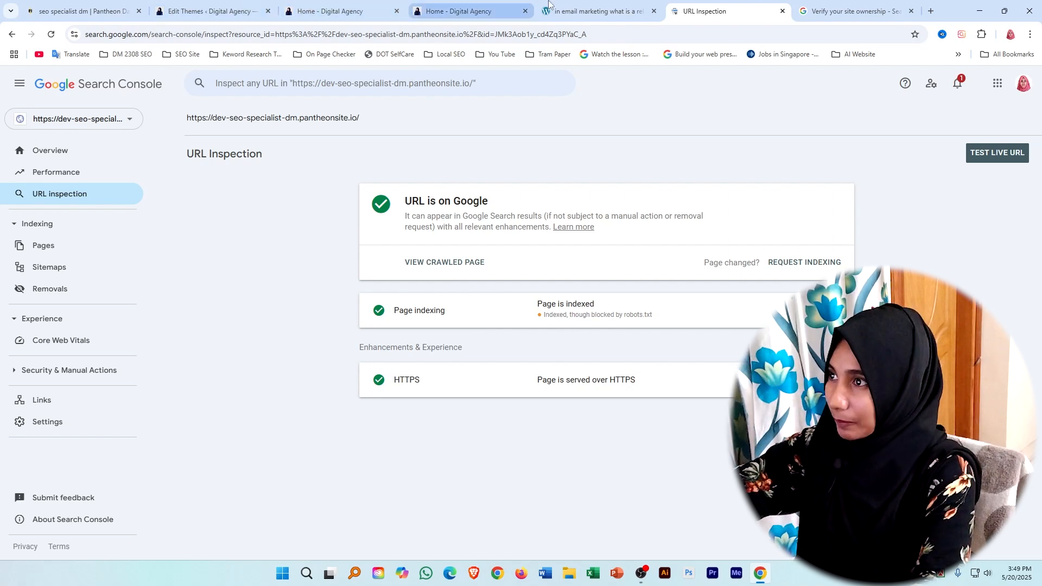
# Go to the live site's Services page by way of the Blog page and copy its web address.
pyautogui.click(472, 11)
pyautogui.click(90, 215)
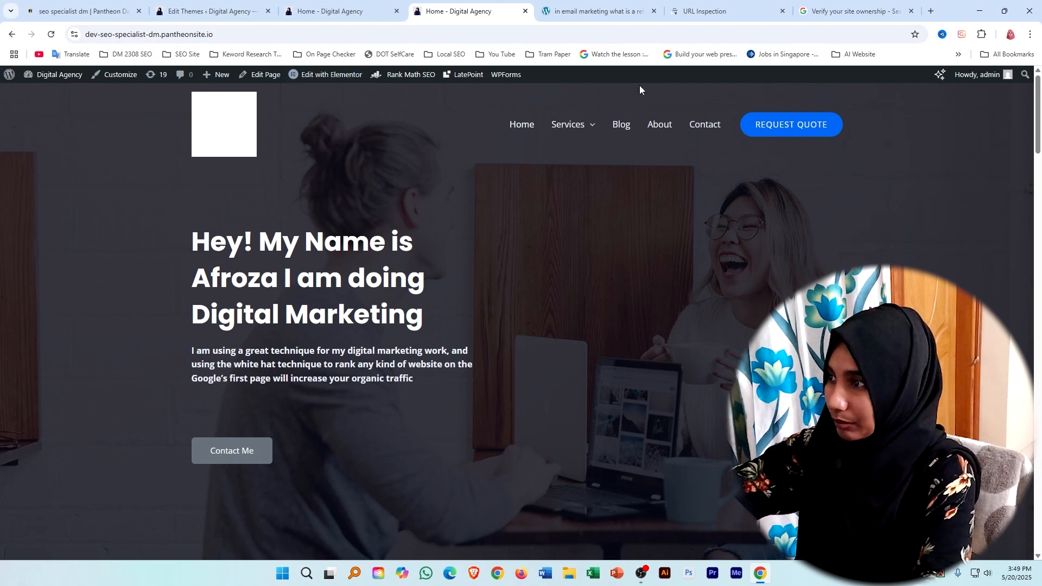
pyautogui.click(617, 130)
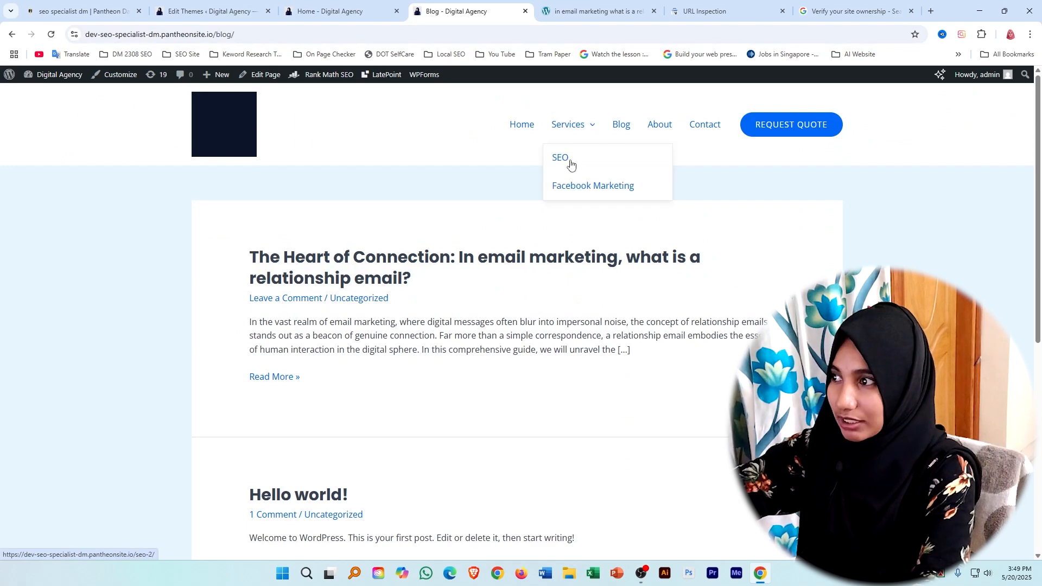
pyautogui.click(566, 126)
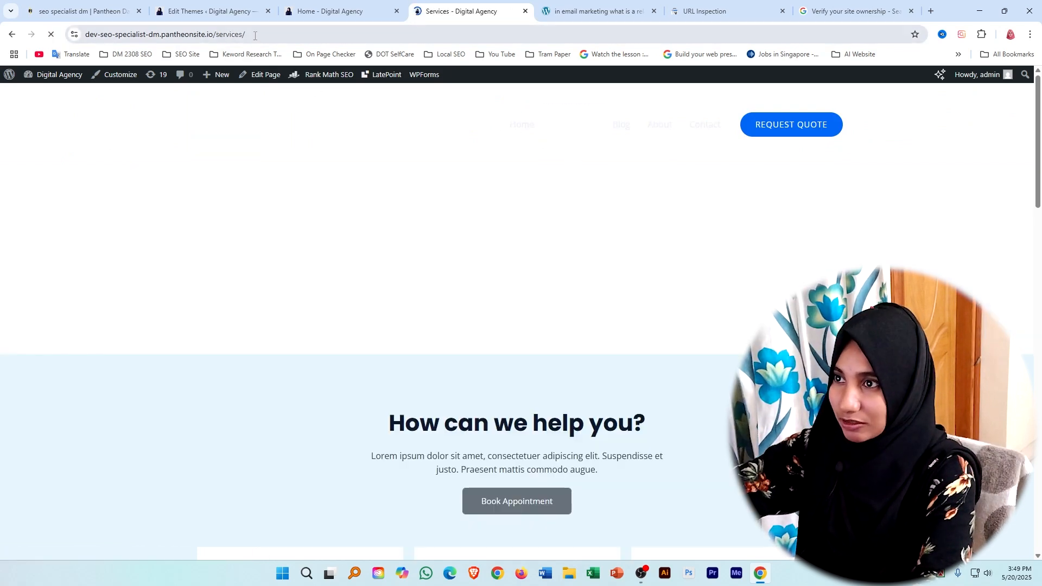
pyautogui.moveTo(247, 34); pyautogui.dragTo(85, 34)
pyautogui.rightClick(101, 34)
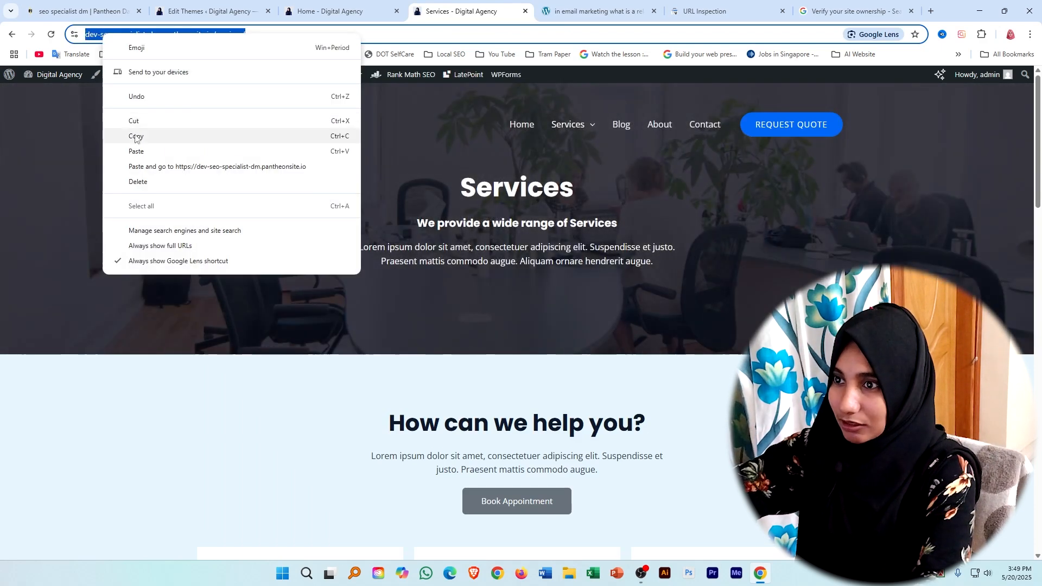
pyautogui.click(136, 137)
pyautogui.click(705, 11)
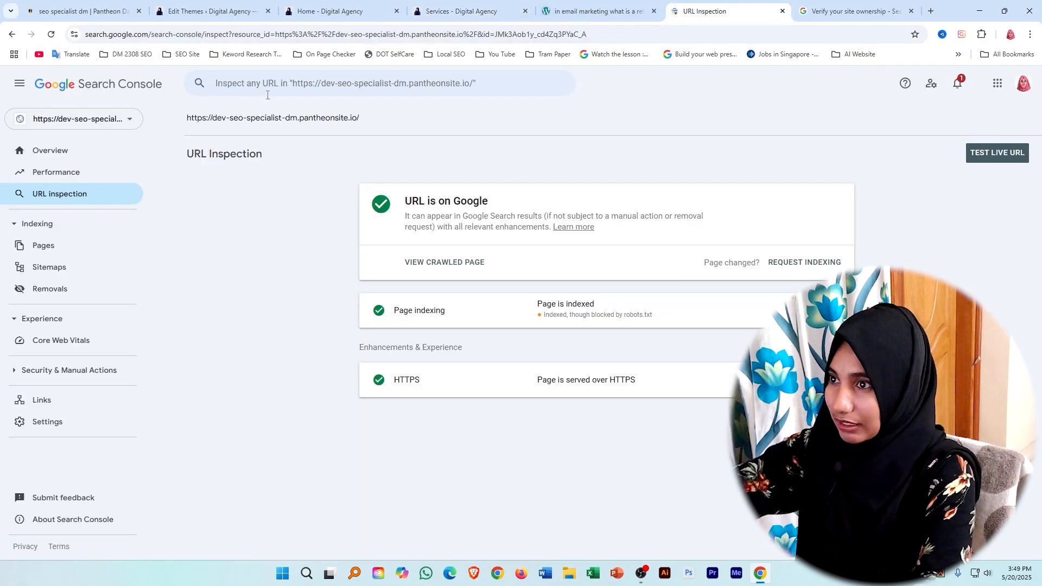
pyautogui.rightClick(293, 83)
pyautogui.click(305, 189)
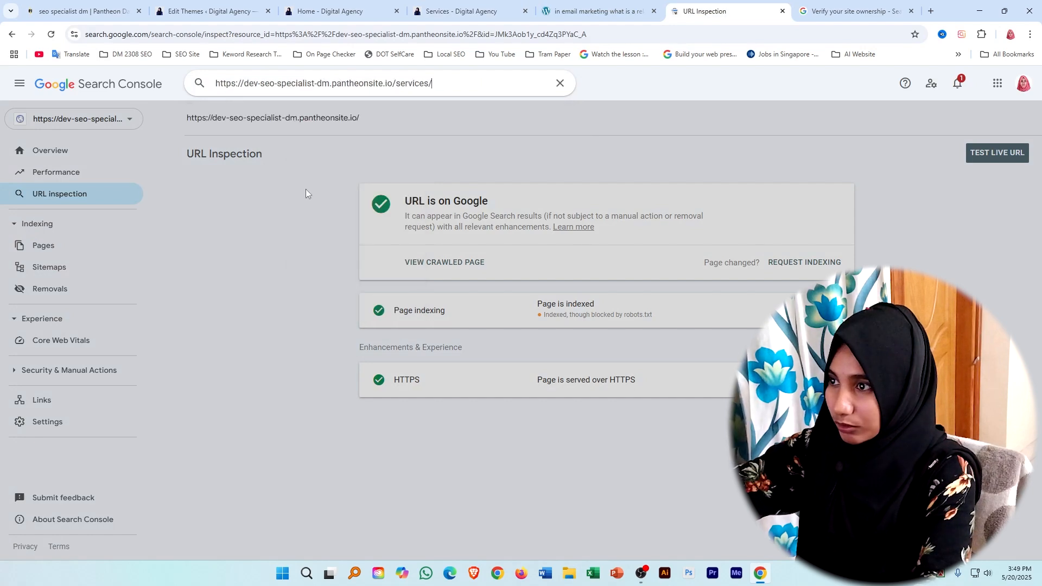
pyautogui.press('Return')
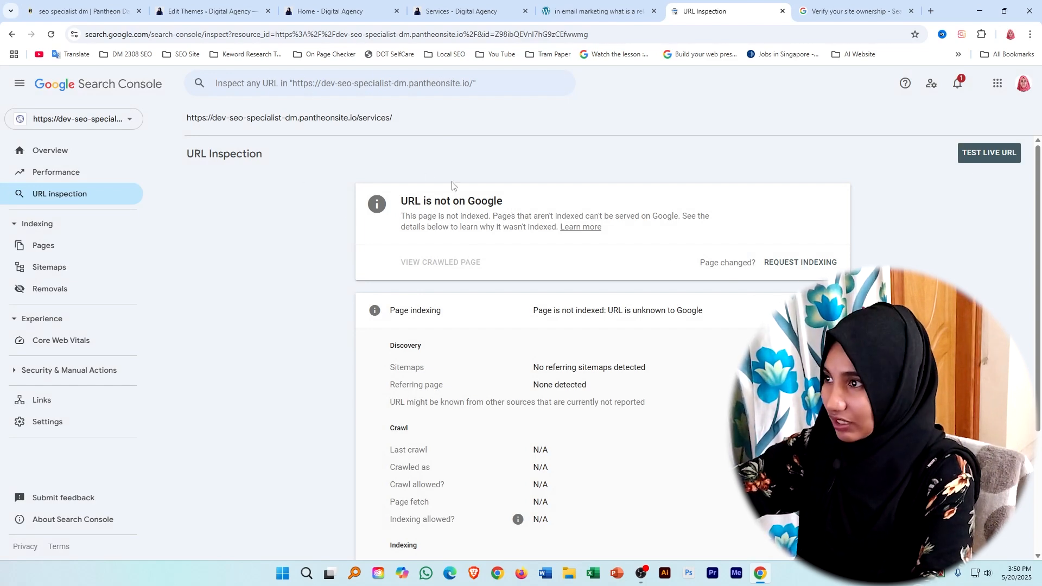
# Request indexing for the Services page and review the live test's crawl and page fetch details.
pyautogui.click(793, 270)
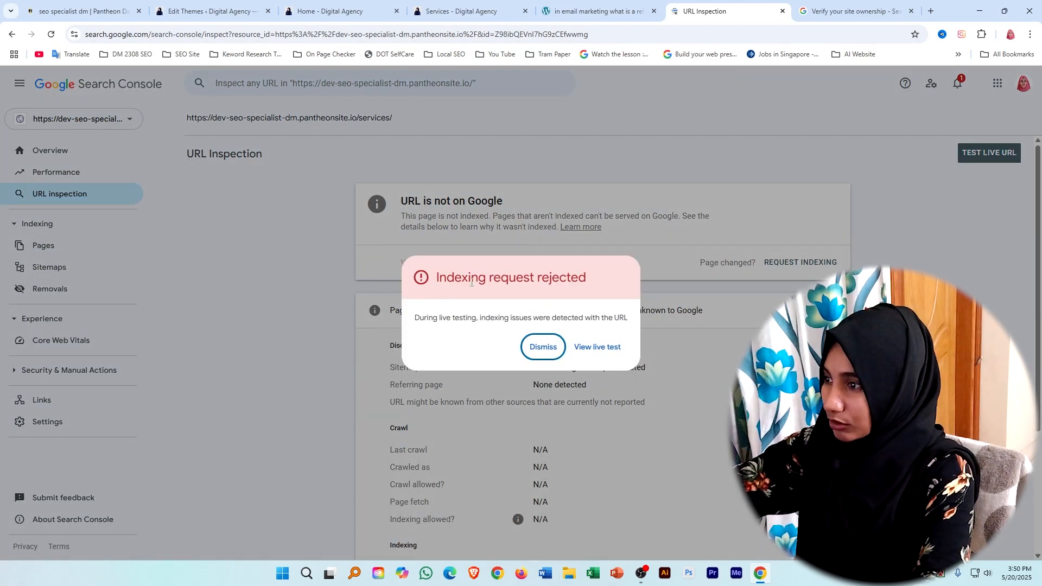
pyautogui.click(597, 348)
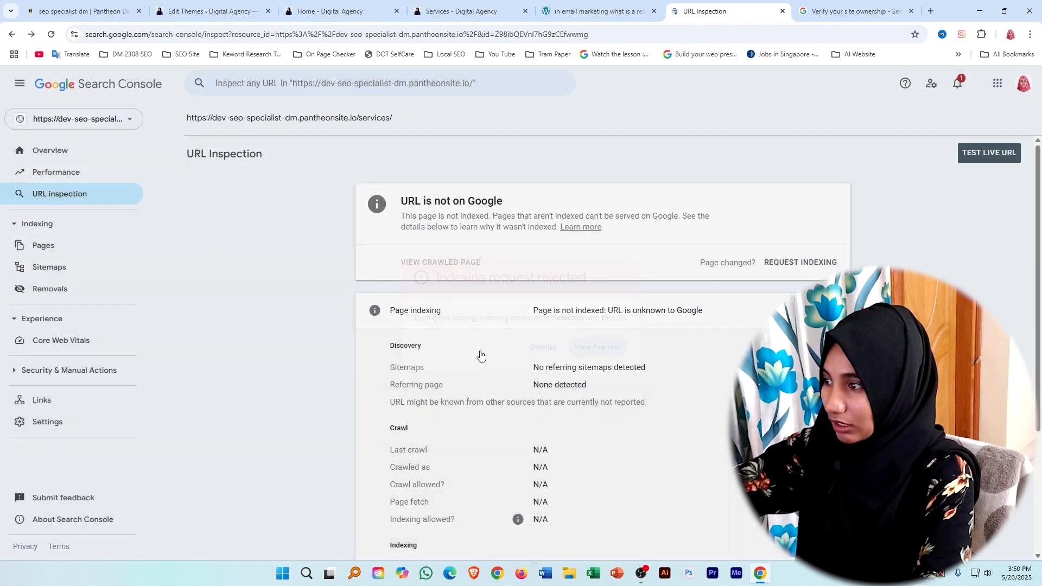
pyautogui.scroll(-3, 516, 384)
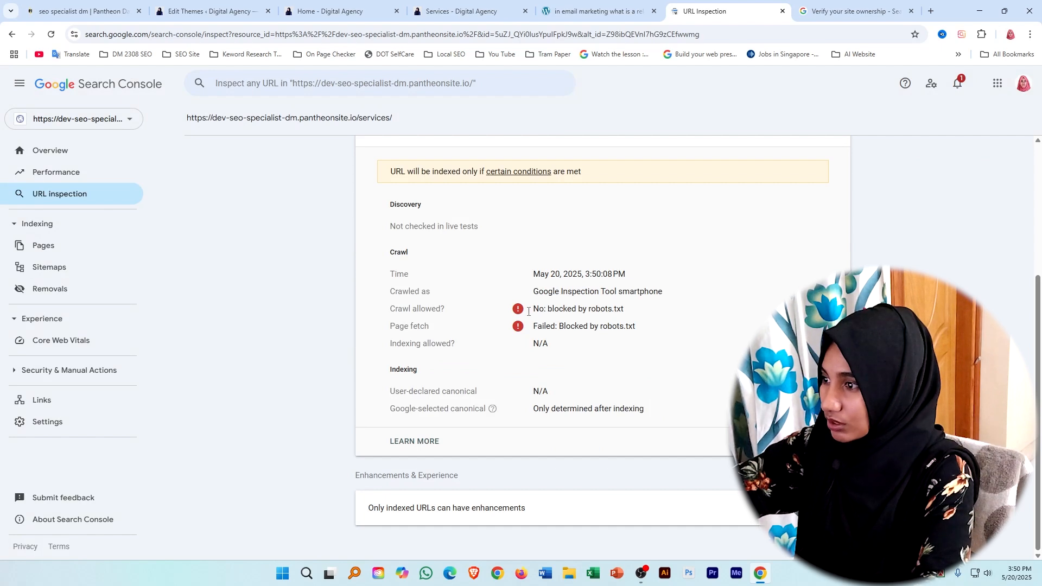
pyautogui.moveTo(533, 310); pyautogui.dragTo(641, 325)
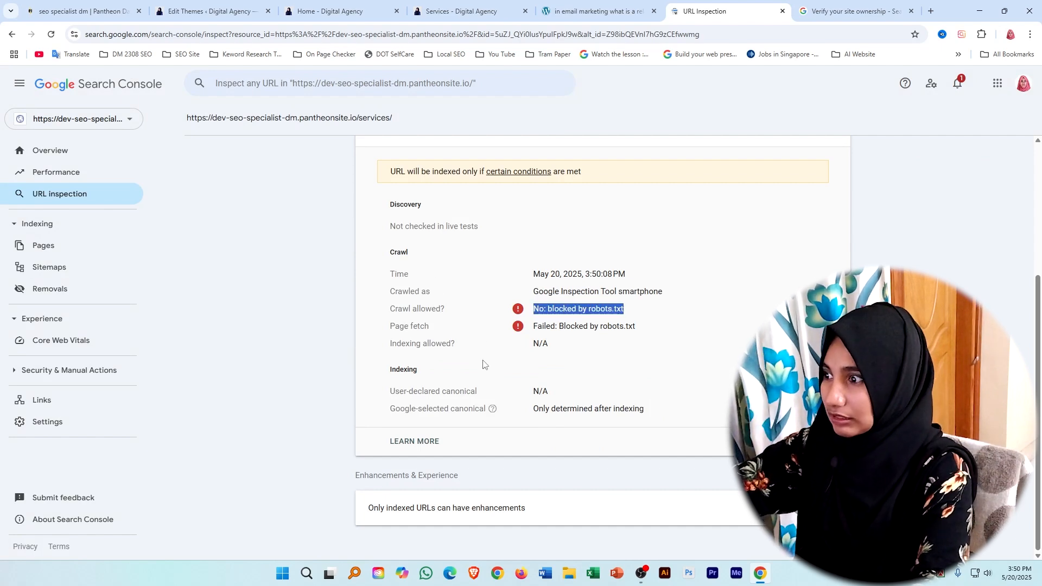
pyautogui.click(646, 324)
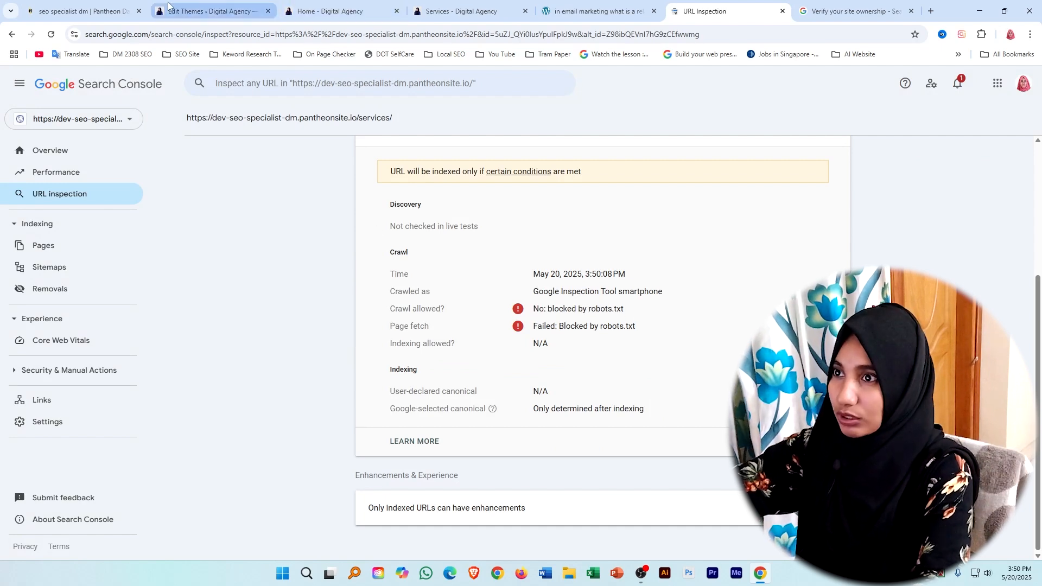
pyautogui.scroll(4, 476, 283)
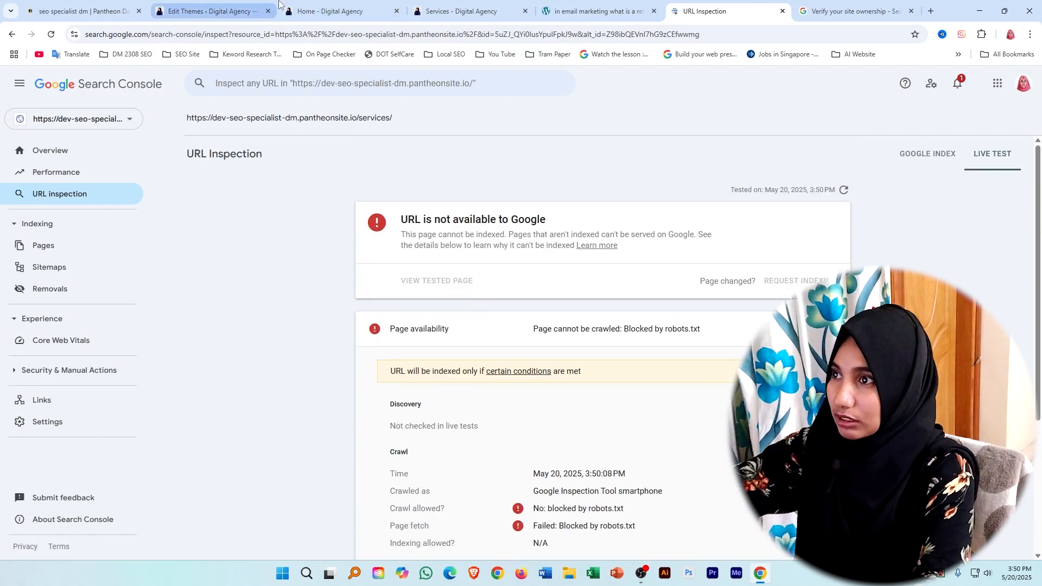
# Return to the WordPress admin and open the robots.txt editor in Rank Math SEO's General Settings.
pyautogui.click(206, 9)
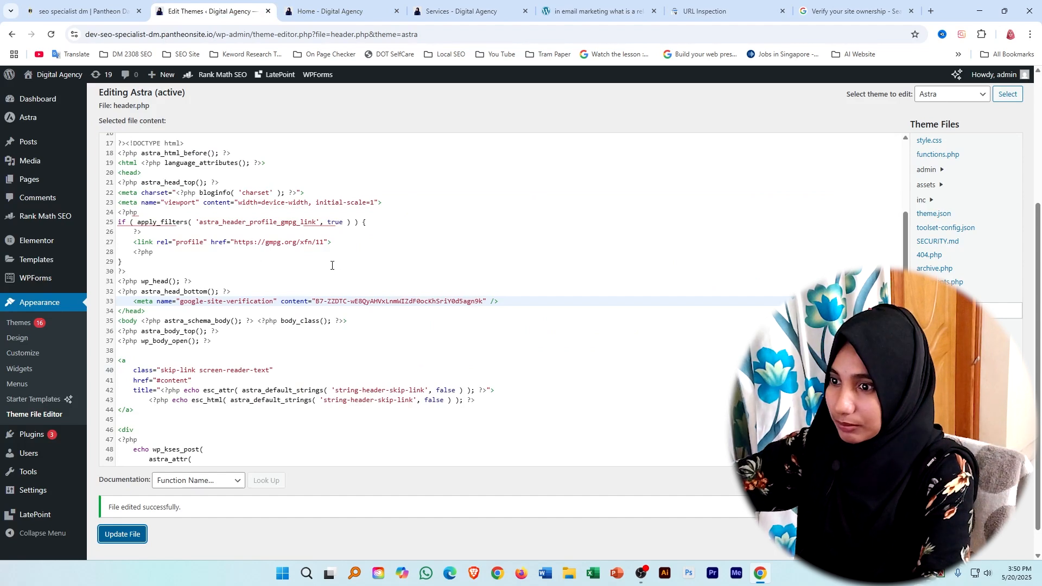
pyautogui.scroll(4, 12, 356)
pyautogui.scroll(3, 334, 363)
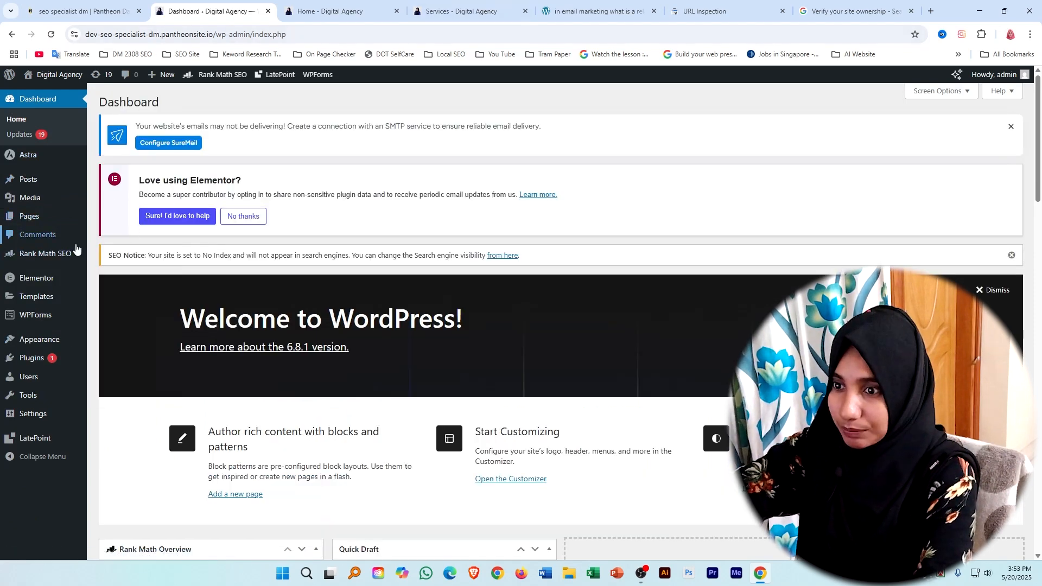
pyautogui.moveTo(66, 259)
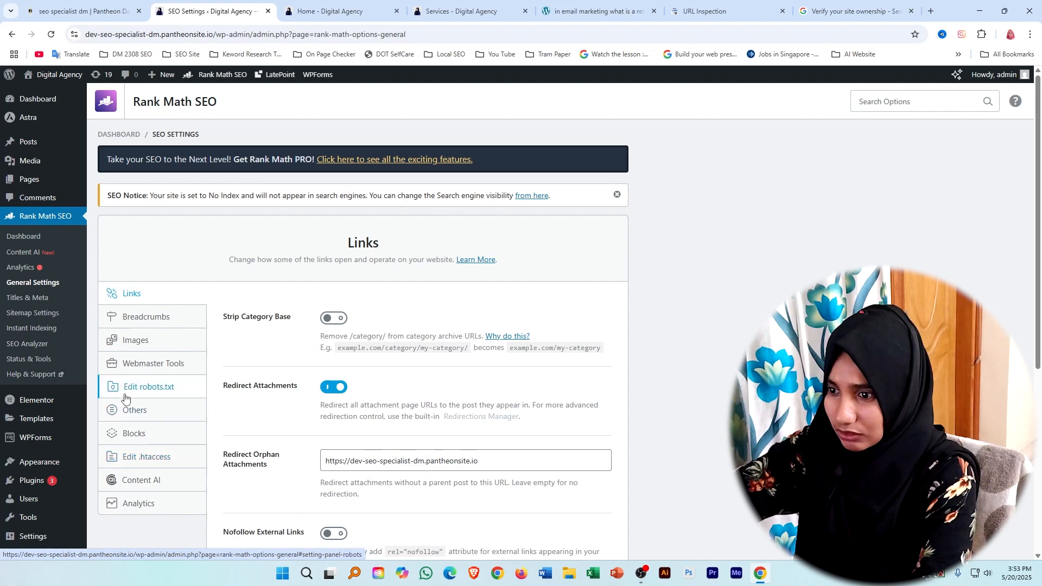
pyautogui.click(163, 391)
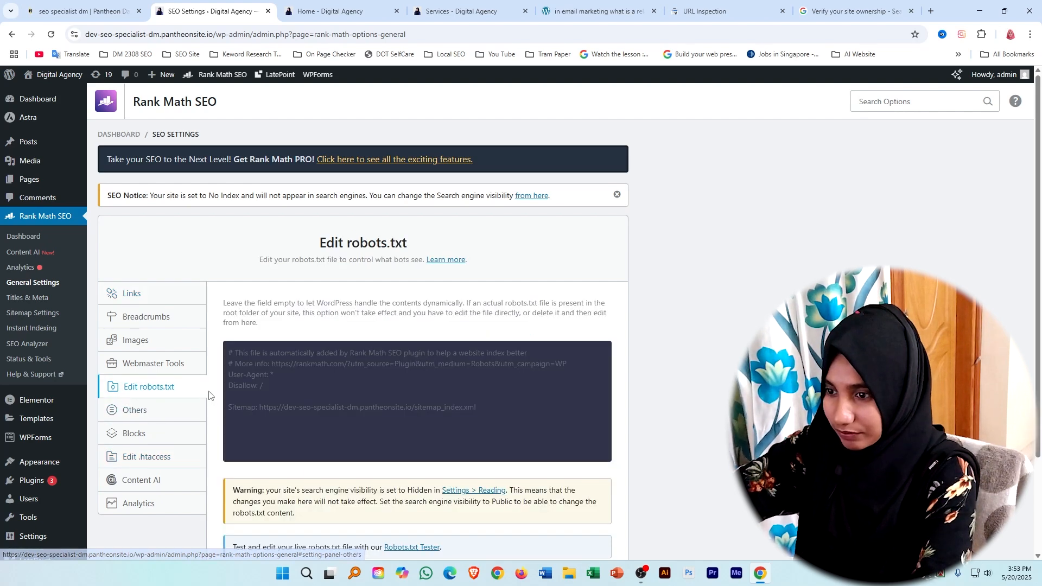
pyautogui.scroll(-3, 210, 396)
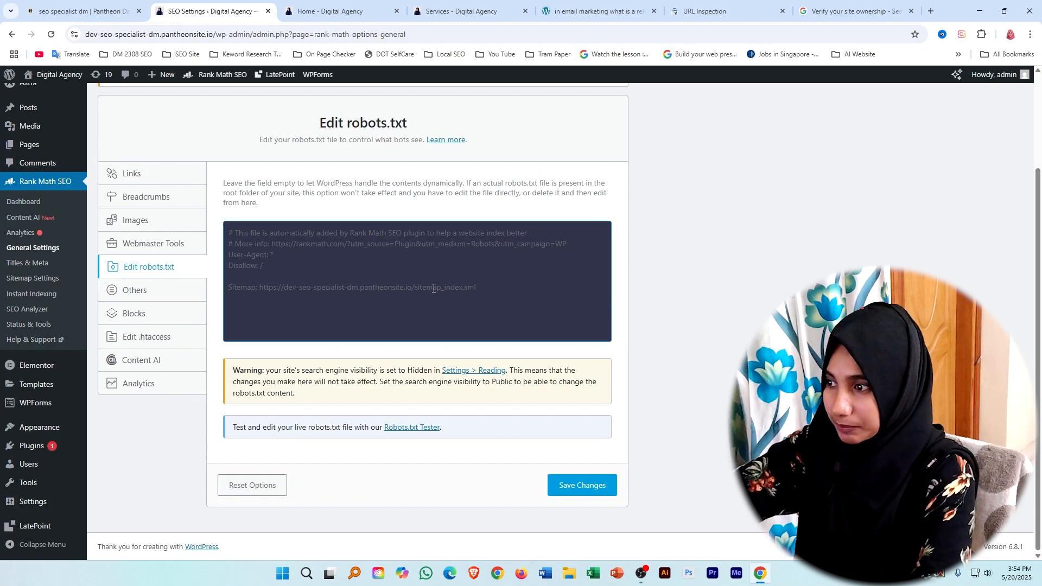
# Copy the entire robots.txt content from the editor and dismiss the download manager's prompt.
pyautogui.click(491, 288)
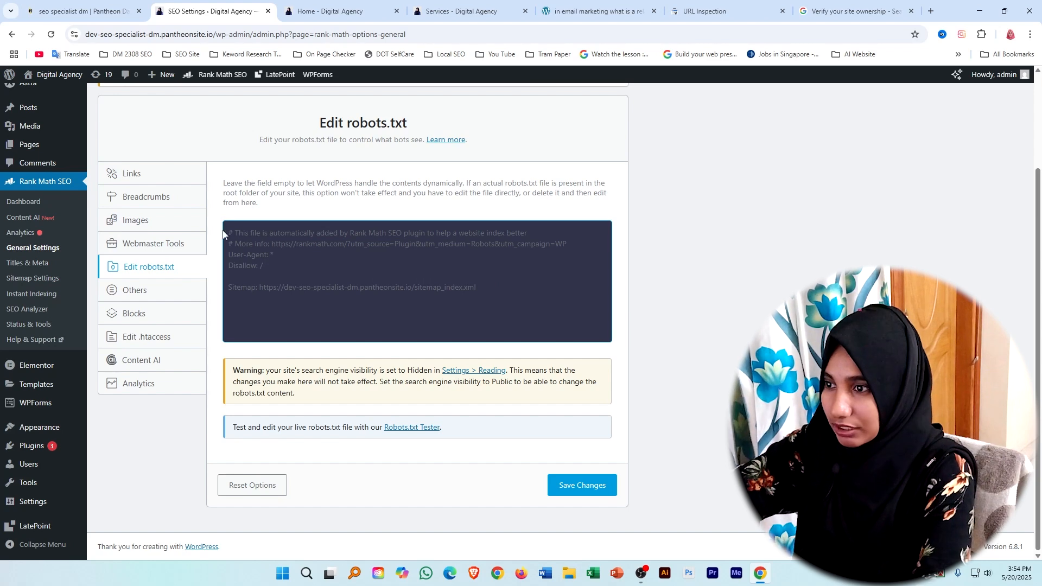
pyautogui.hotkey('ctrl', 'a')
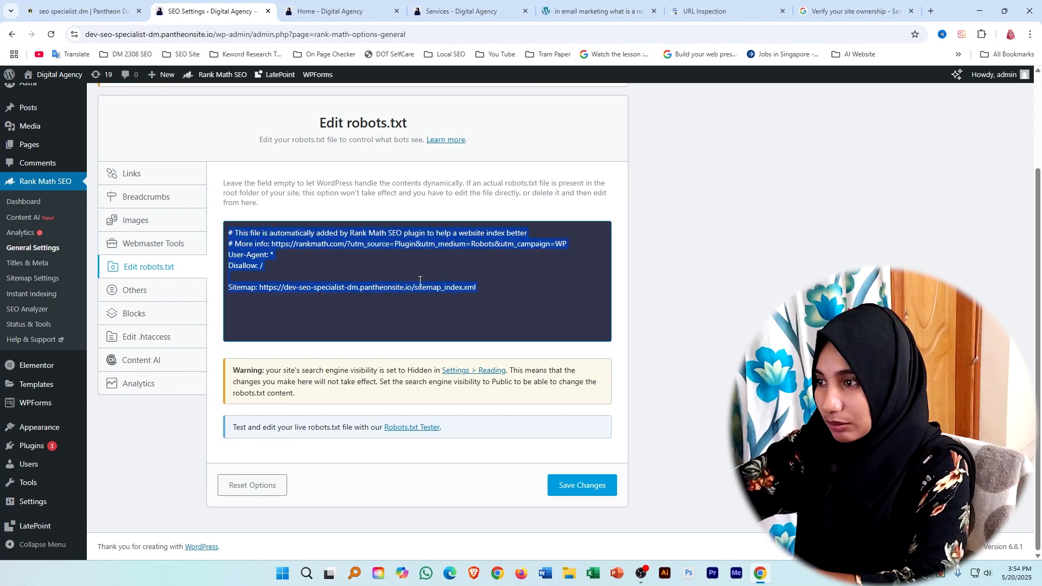
pyautogui.rightClick(408, 255)
pyautogui.click(435, 282)
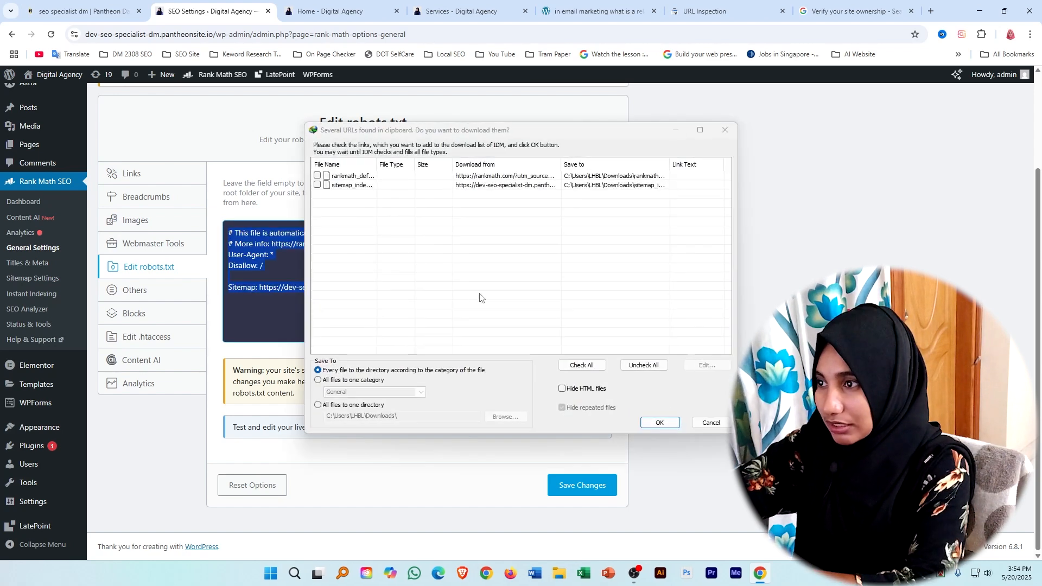
pyautogui.click(725, 130)
pyautogui.click(288, 265)
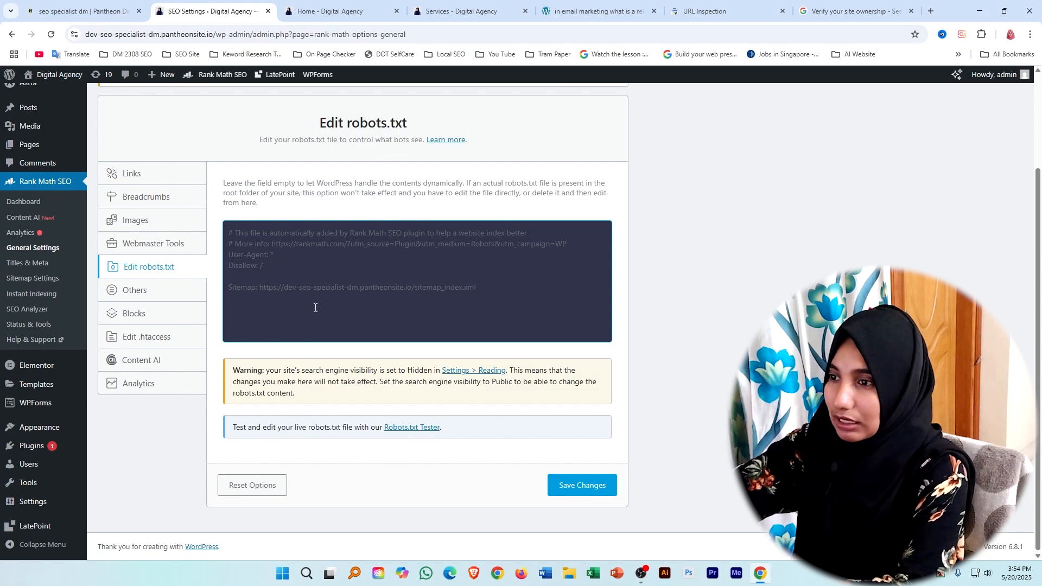
# Check the Services page's live test in Search Console, and copy the live site's Home page address.
pyautogui.click(727, 3)
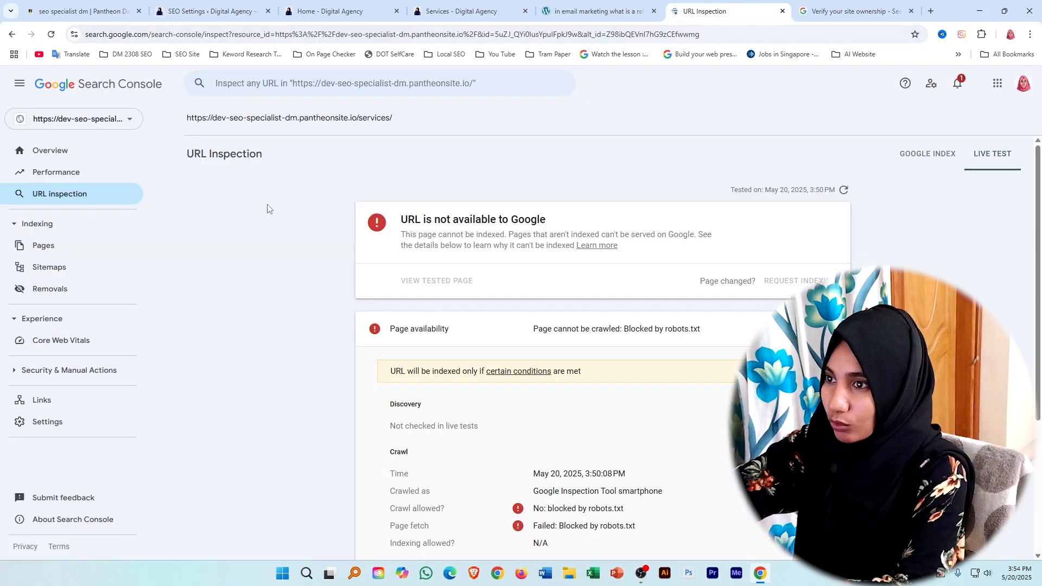
pyautogui.click(304, 4)
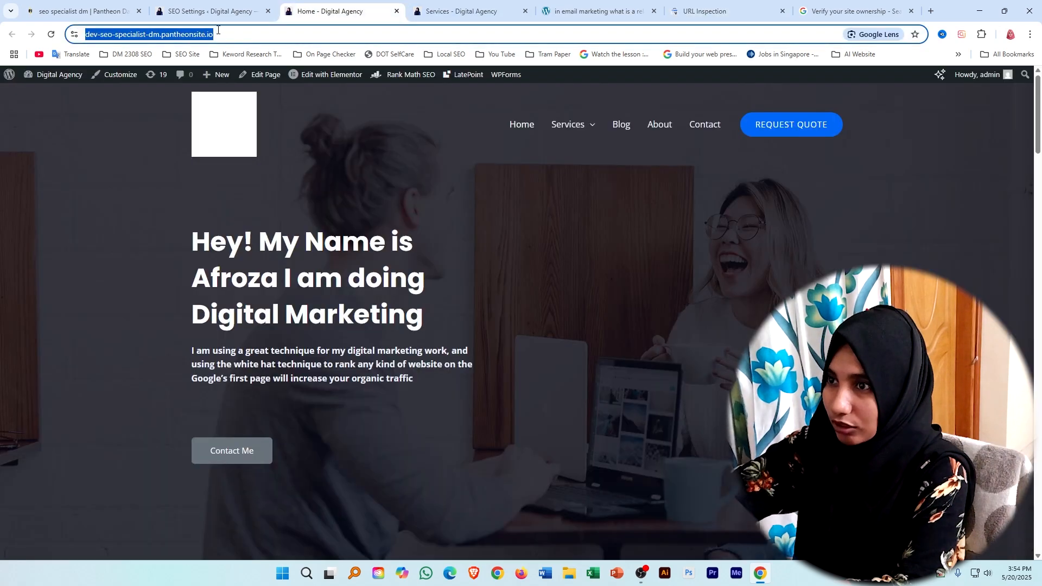
pyautogui.rightClick(193, 34)
pyautogui.click(235, 131)
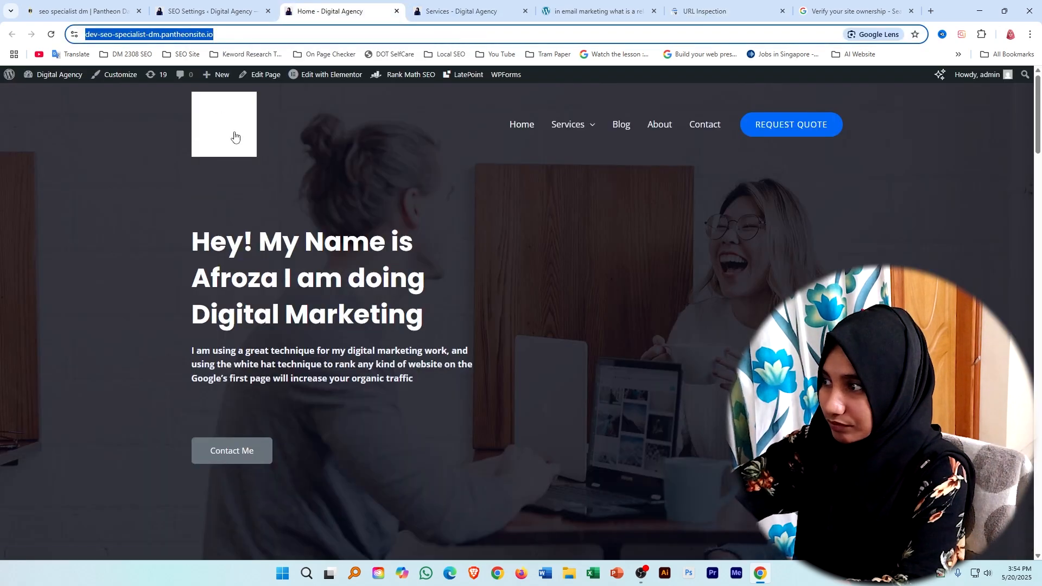
pyautogui.click(700, 4)
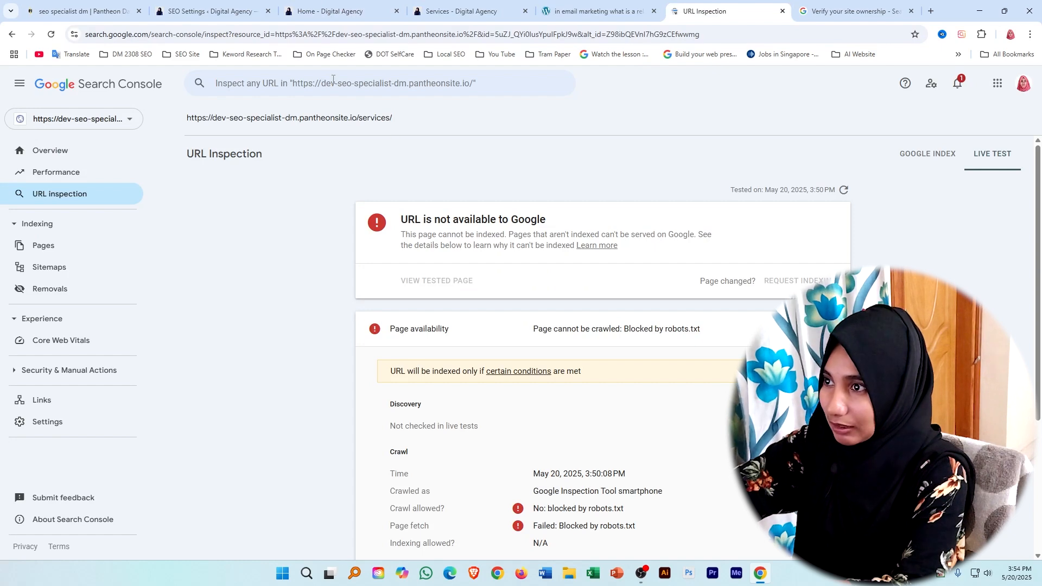
pyautogui.rightClick(334, 81)
pyautogui.click(350, 187)
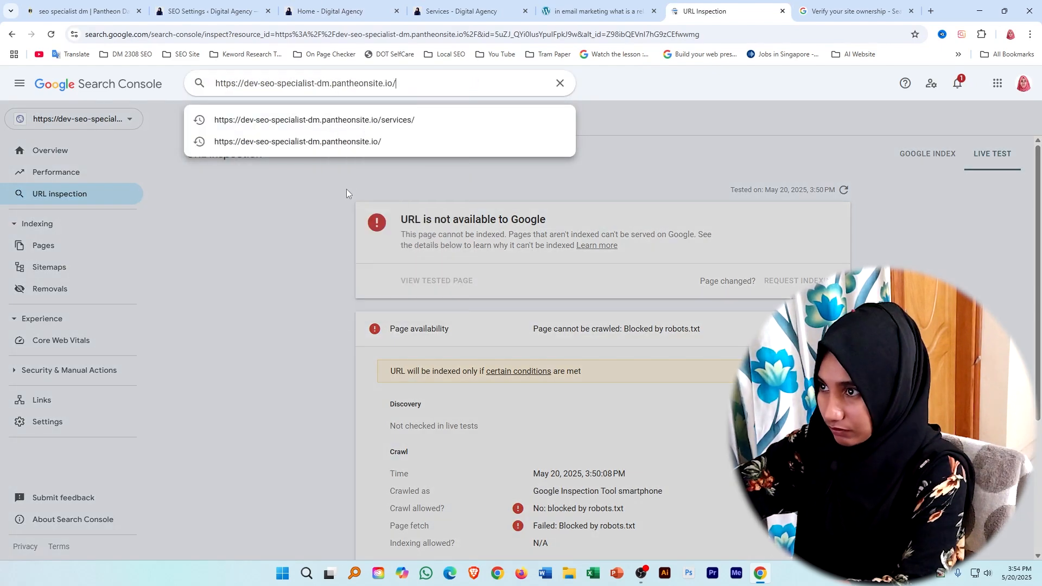
pyautogui.press('Return')
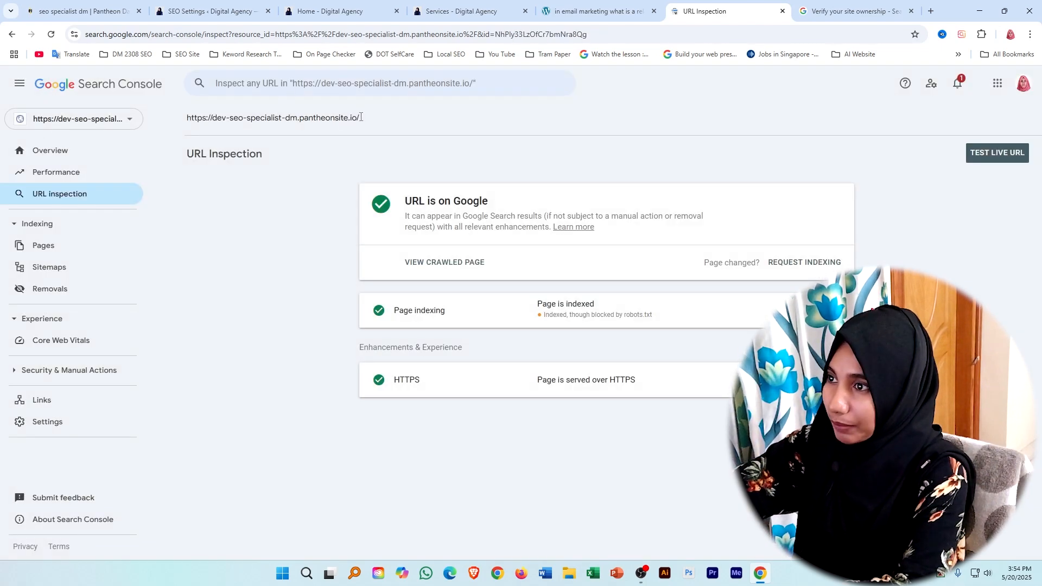
pyautogui.moveTo(406, 201); pyautogui.dragTo(495, 209)
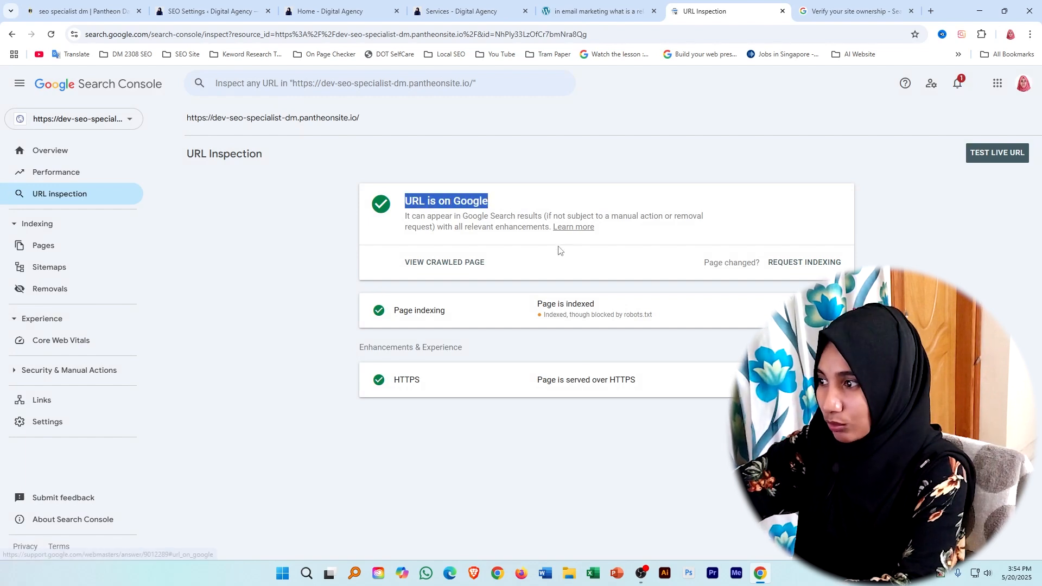
pyautogui.click(257, 319)
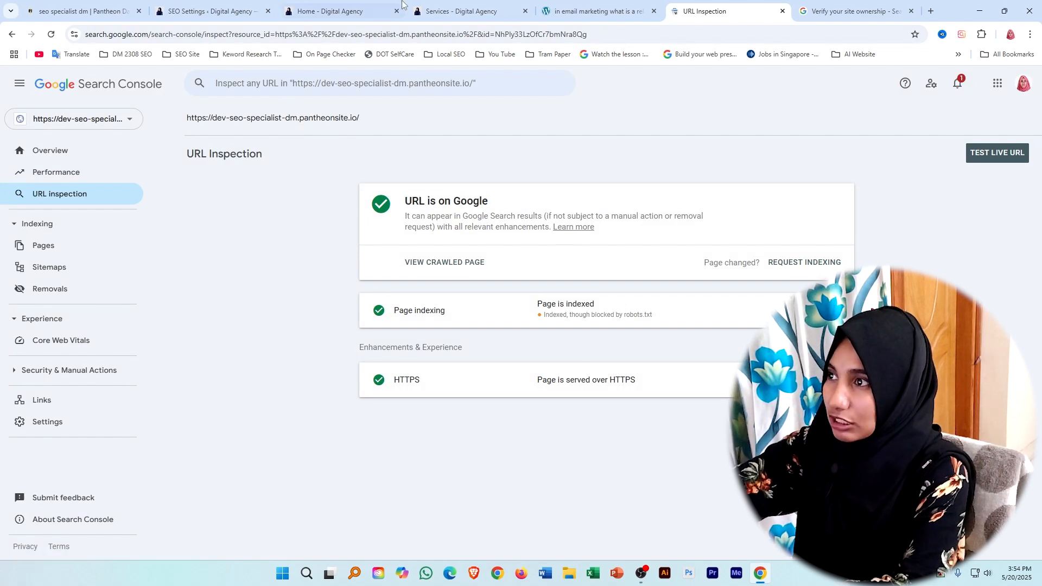
# Look over the relationship email blog post and Rank Math's robots.txt settings, and return to the URL inspection report.
pyautogui.click(589, 11)
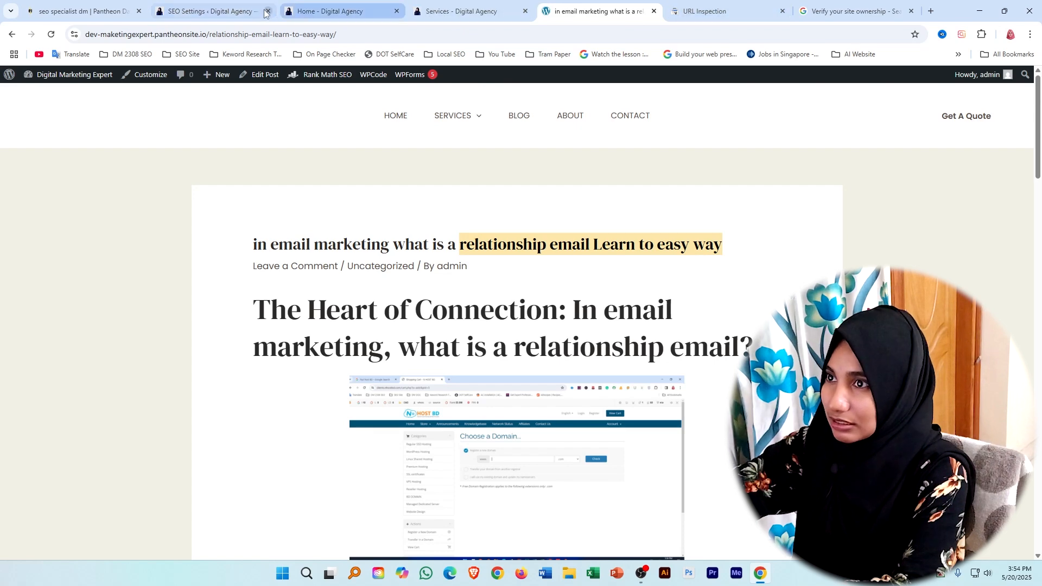
pyautogui.click(211, 7)
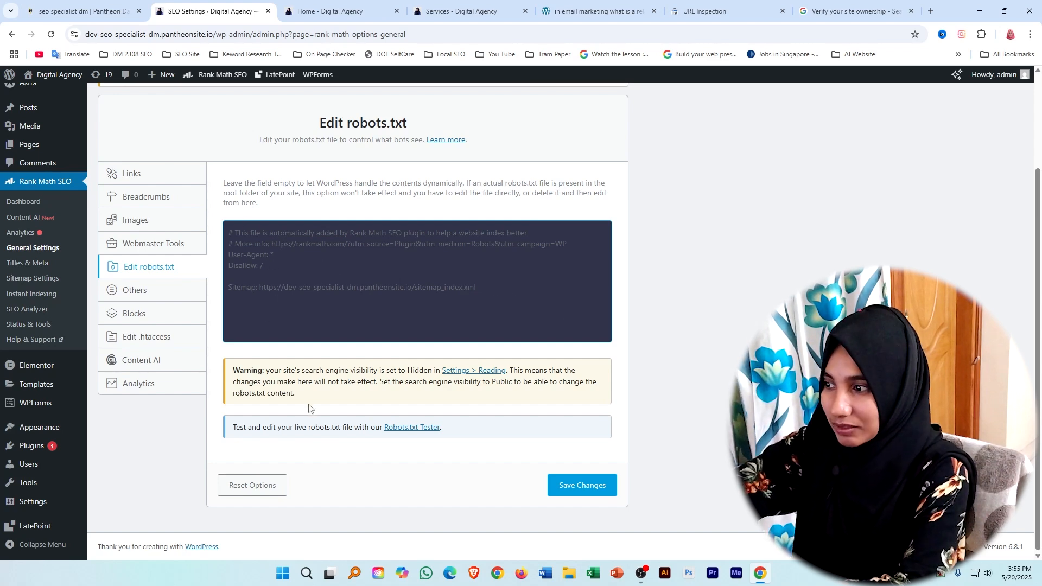
pyautogui.scroll(3, 257, 279)
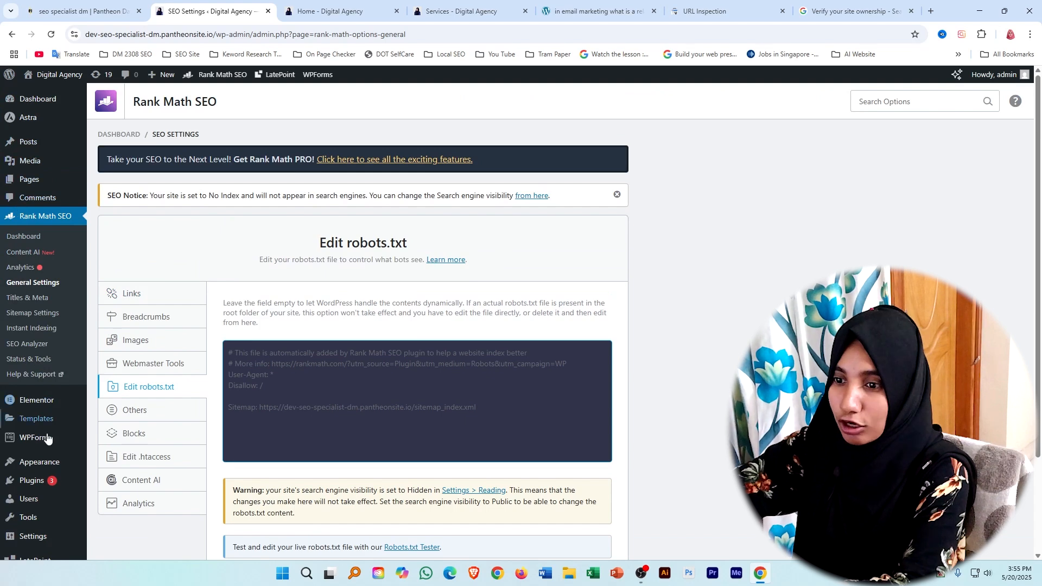
pyautogui.scroll(-2, 212, 403)
pyautogui.scroll(3, 212, 404)
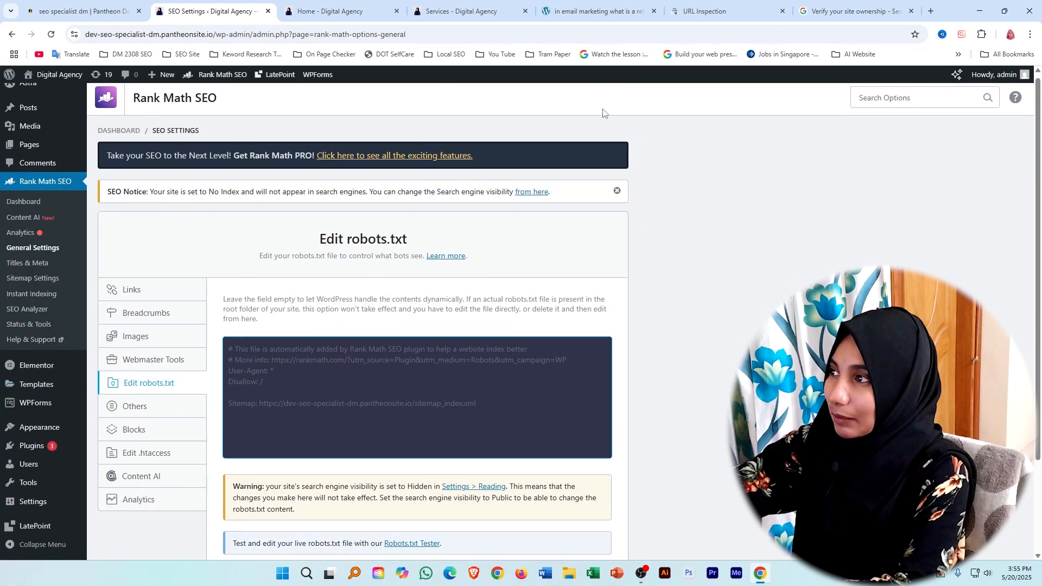
pyautogui.click(710, 12)
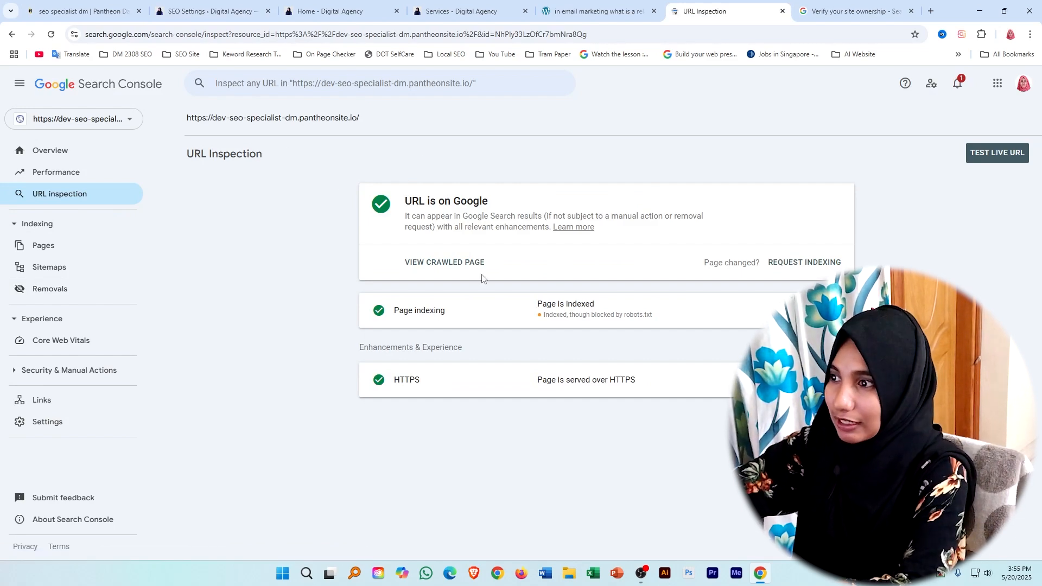
# Read the home page's index status in the URL inspection report, and look at Rank Math's robots.txt settings.
pyautogui.moveTo(408, 202); pyautogui.dragTo(506, 204)
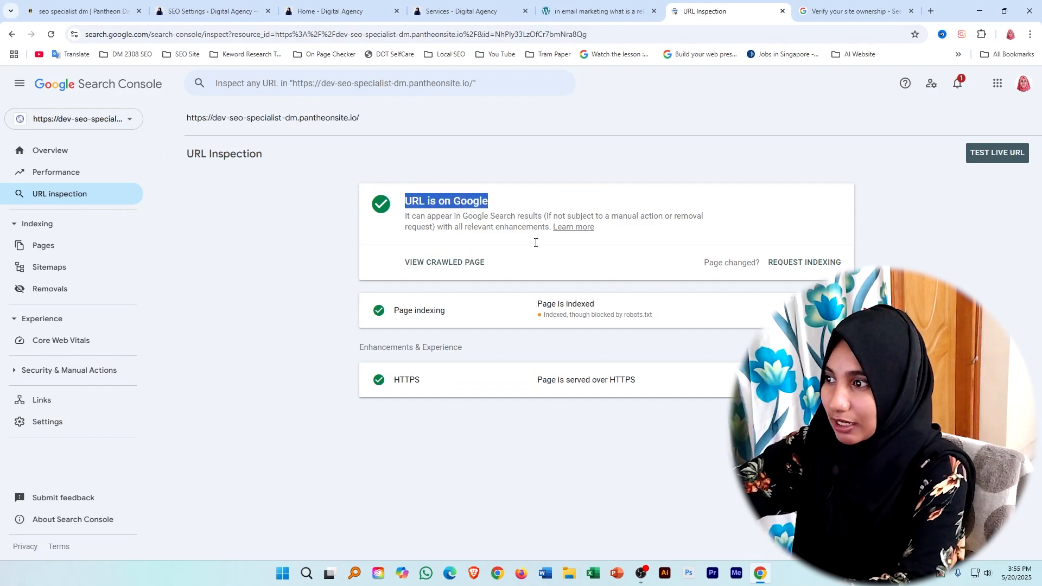
pyautogui.click(309, 228)
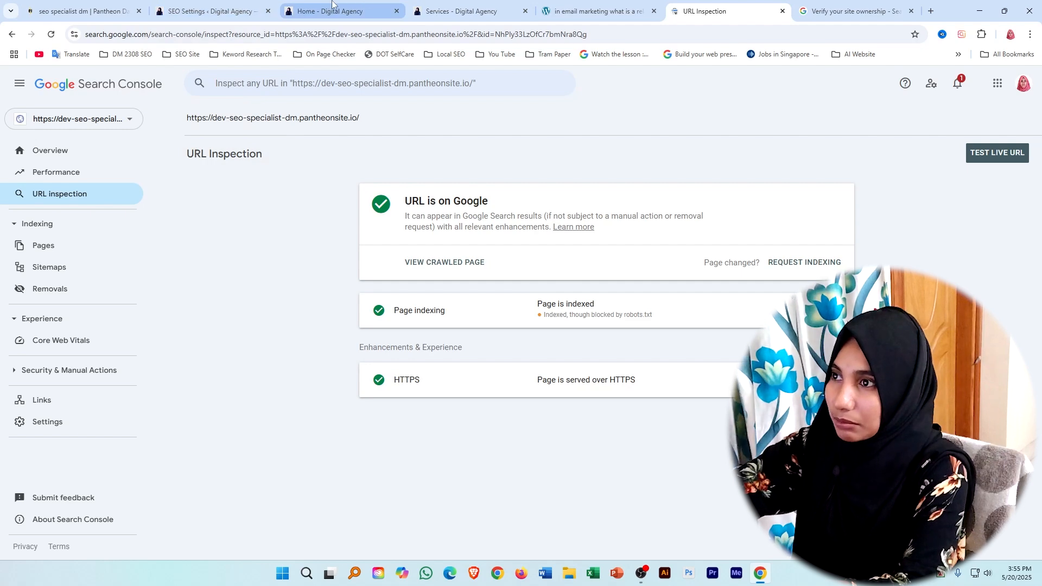
pyautogui.click(227, 3)
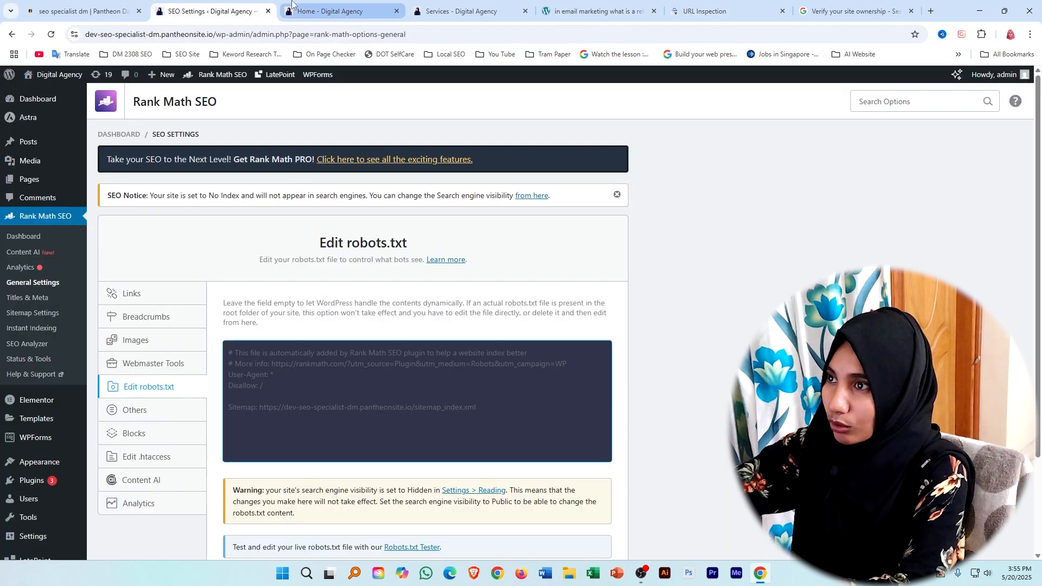
# Open the blog post "The Heart of Connection: In email marketing, what is a relationship email?" from the live site's Blog page and copy its address.
pyautogui.click(459, 11)
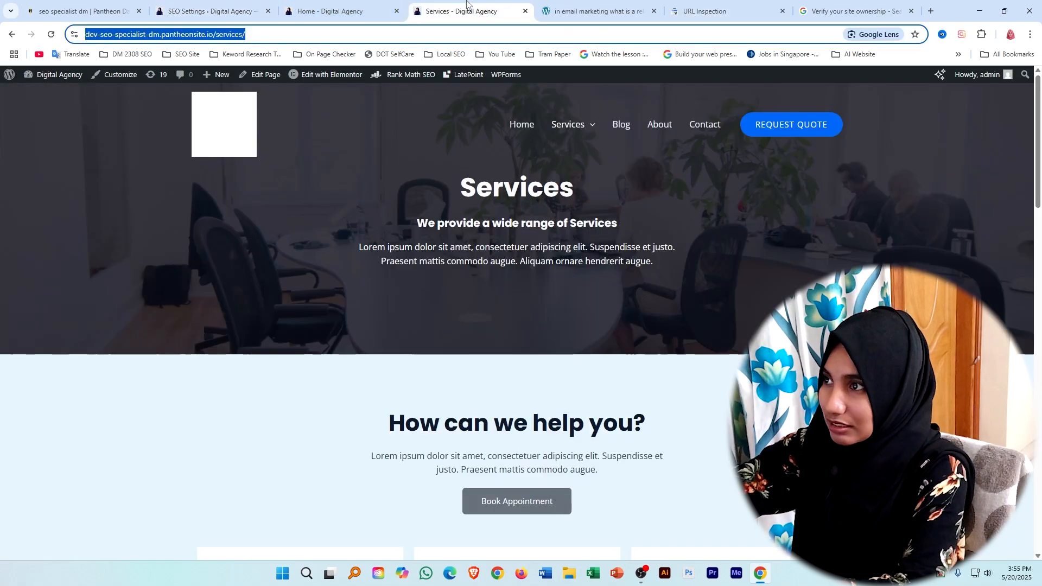
pyautogui.click(622, 131)
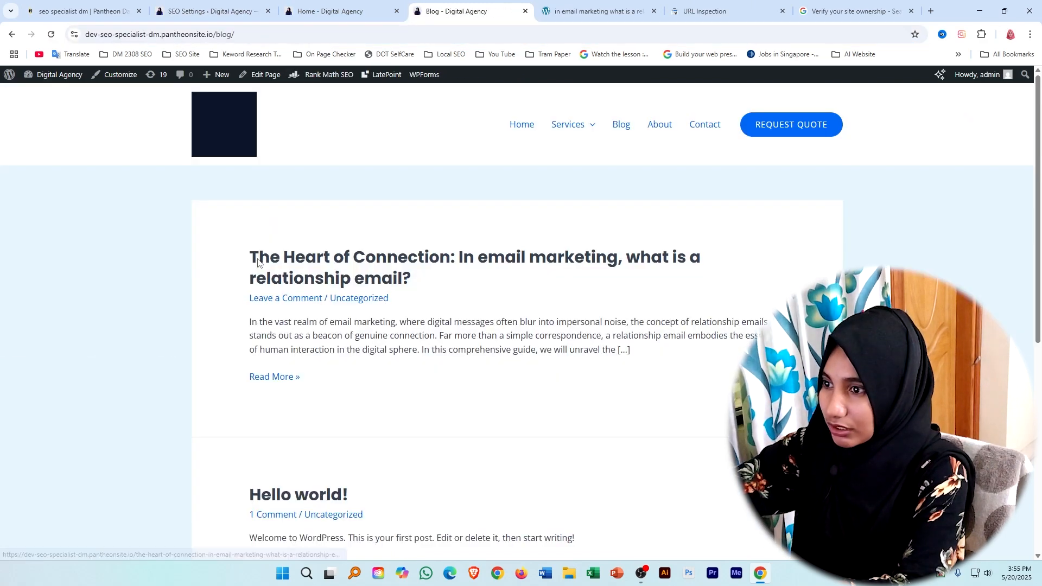
pyautogui.click(295, 263)
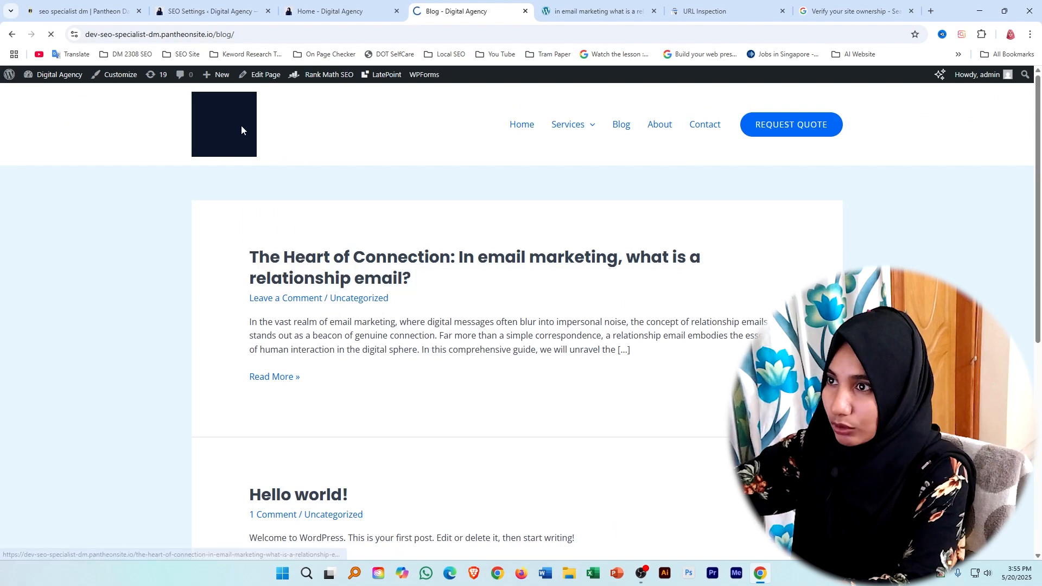
pyautogui.click(454, 38)
pyautogui.moveTo(453, 38); pyautogui.dragTo(84, 36)
pyautogui.rightClick(107, 37)
pyautogui.click(144, 137)
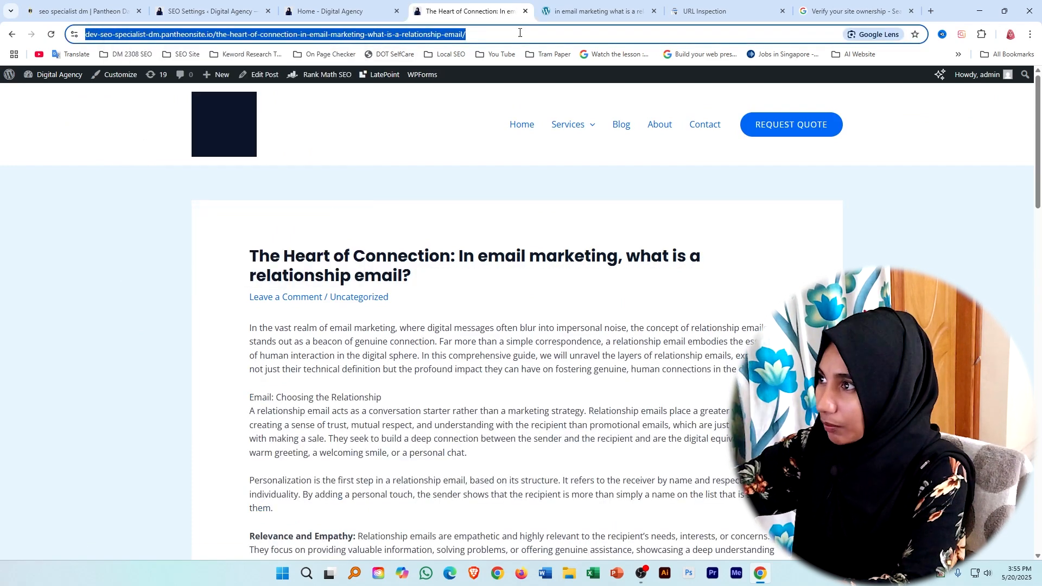
# Inspect the copied relationship email post address in Search Console and request indexing for it.
pyautogui.click(717, 11)
pyautogui.click(261, 85)
pyautogui.rightClick(272, 86)
pyautogui.click(289, 191)
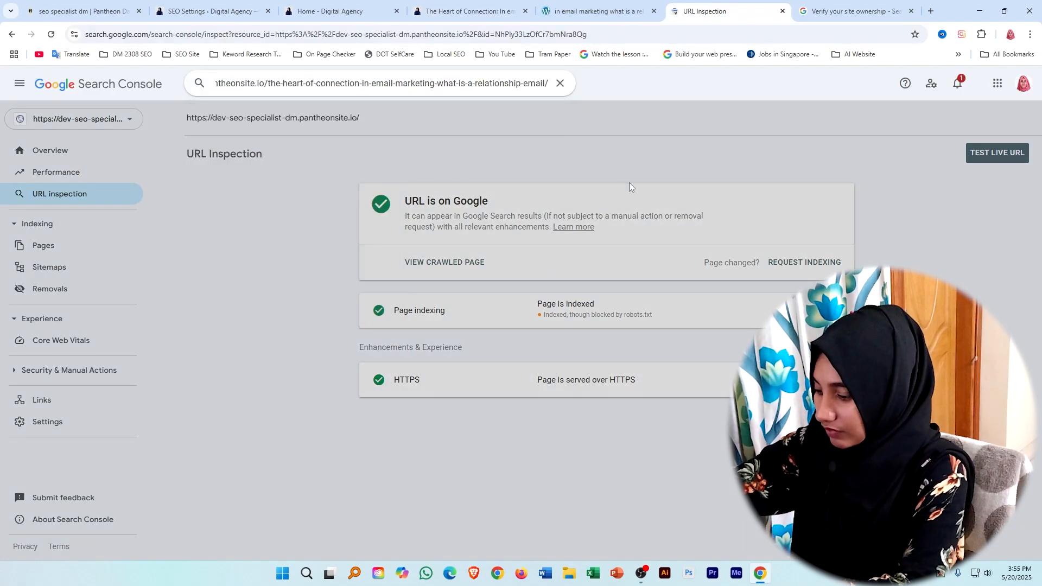
pyautogui.press('Return')
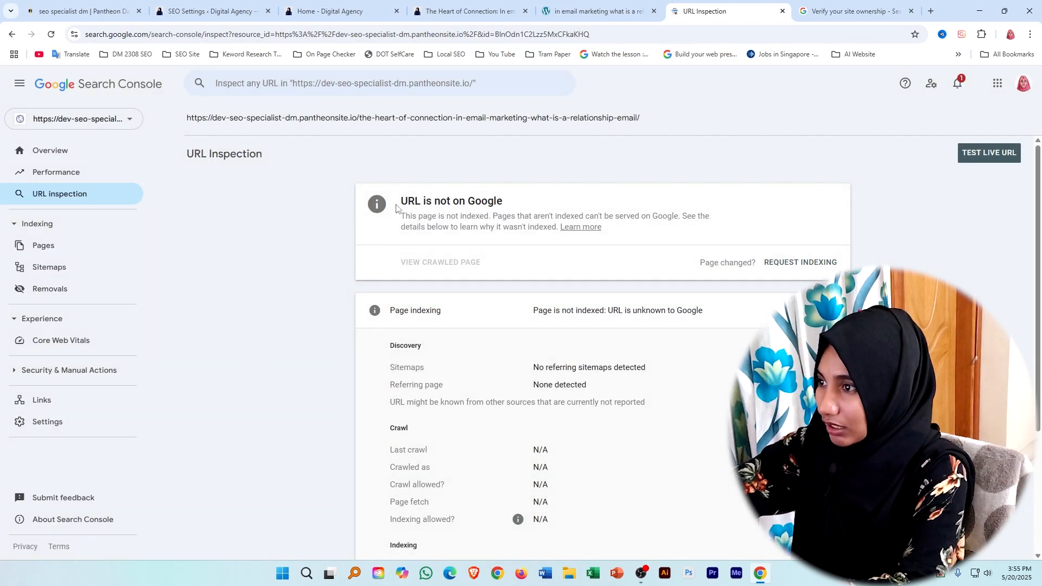
pyautogui.click(789, 269)
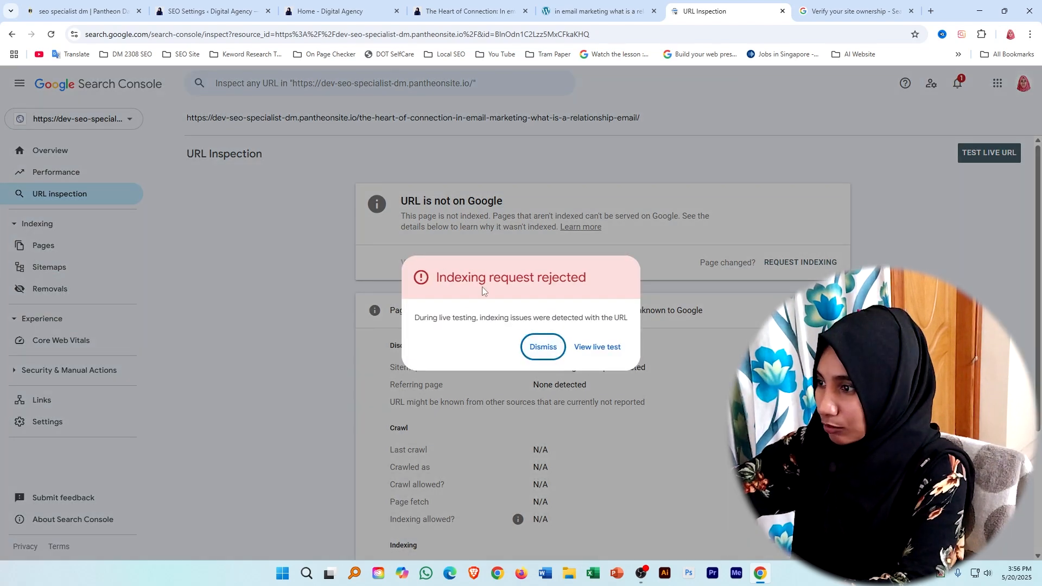
# Examine the crawl and page fetch details in the post's live test, and return to Rank Math's robots.txt settings.
pyautogui.click(598, 347)
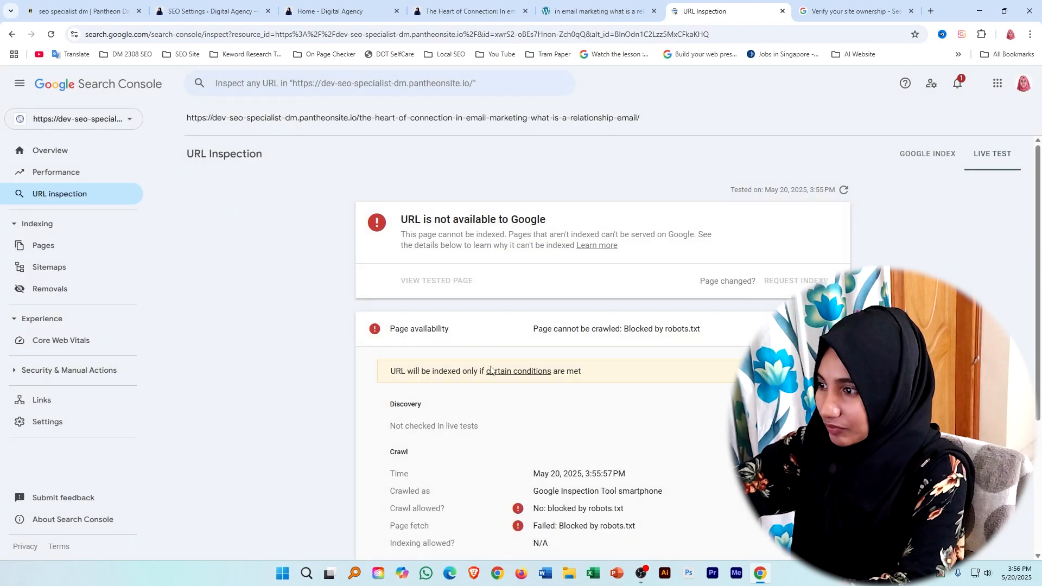
pyautogui.scroll(-3, 429, 336)
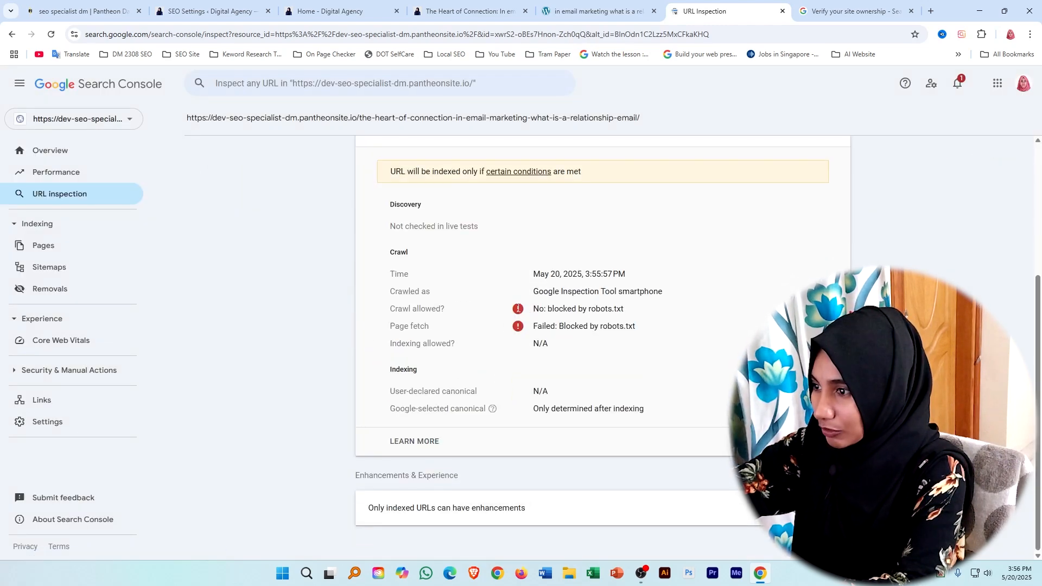
pyautogui.moveTo(386, 313); pyautogui.dragTo(446, 310)
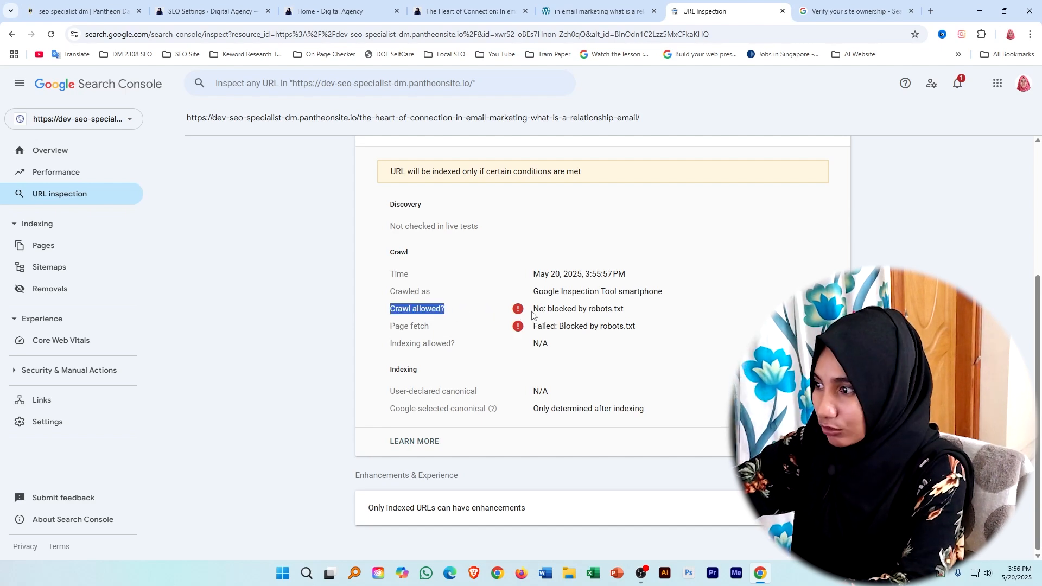
pyautogui.moveTo(533, 309); pyautogui.dragTo(629, 307)
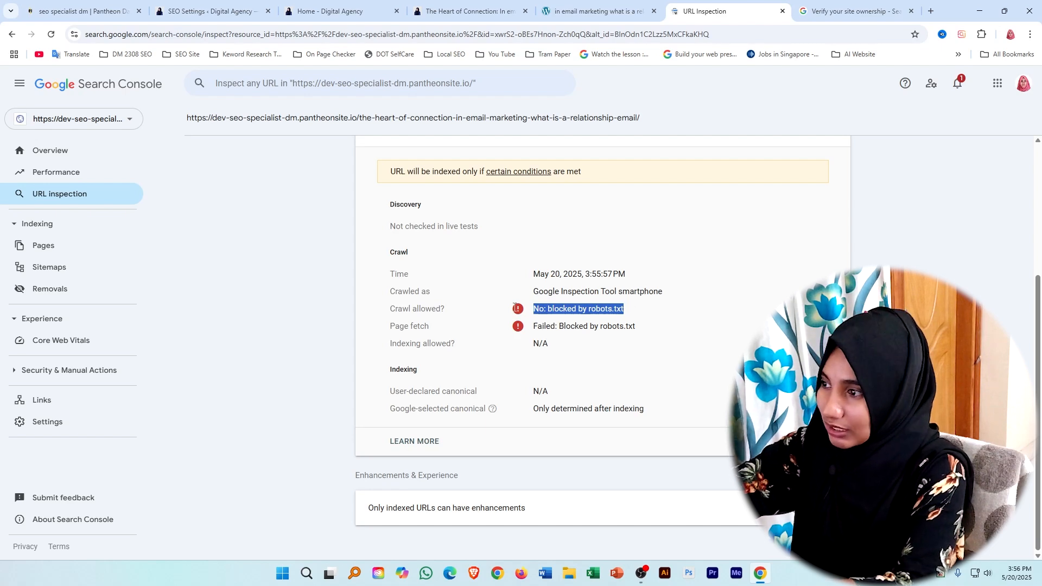
pyautogui.click(629, 312)
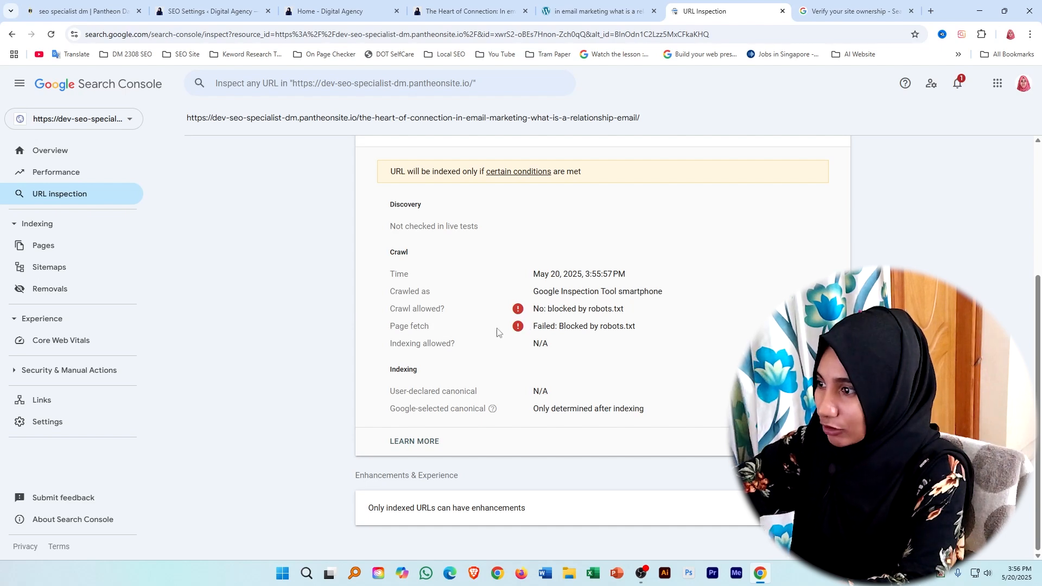
pyautogui.moveTo(538, 323); pyautogui.dragTo(635, 325)
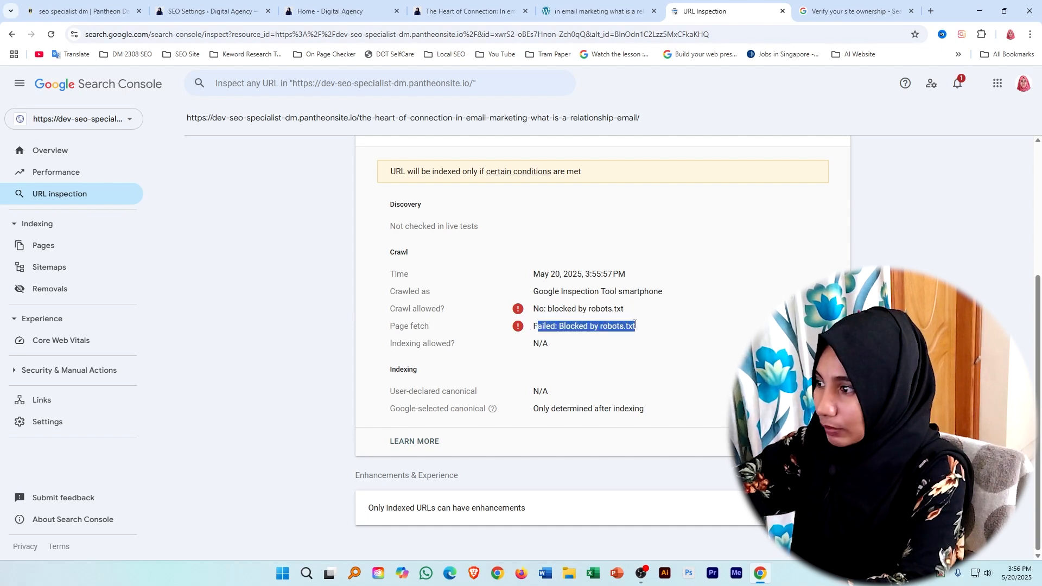
pyautogui.click(644, 331)
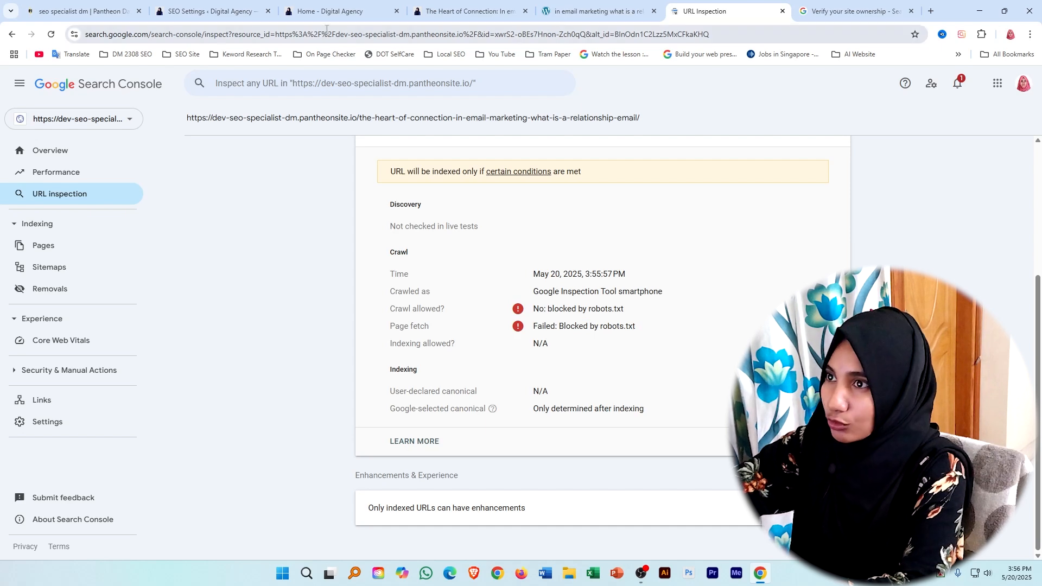
pyautogui.click(209, 11)
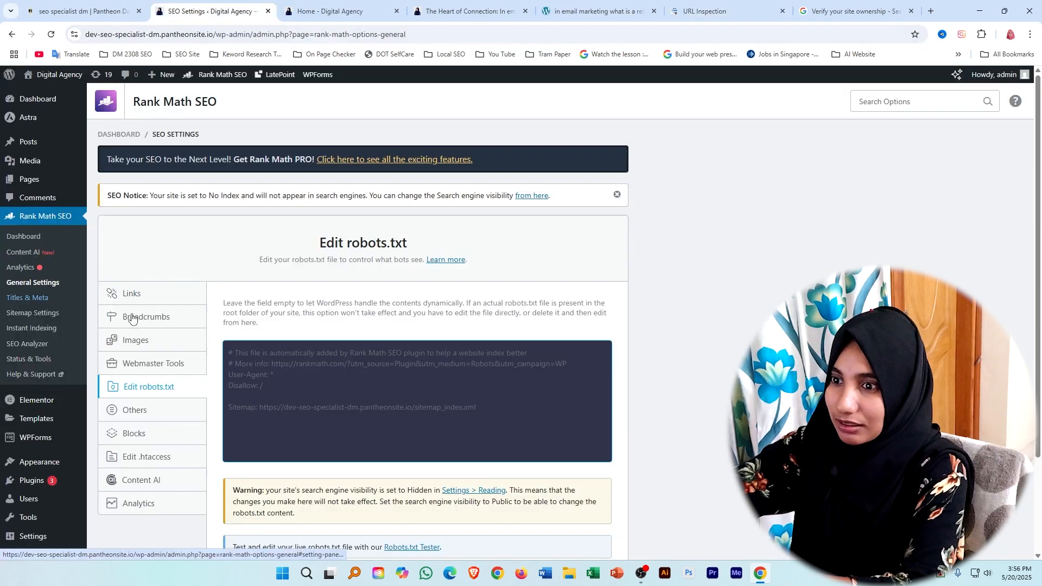